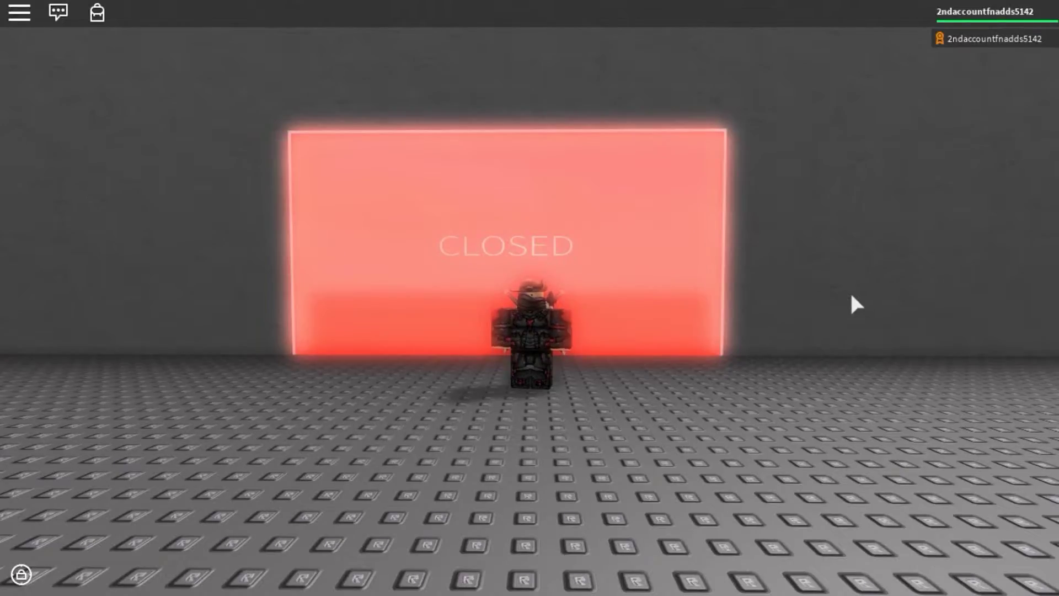
- Send 'open' in chat to turn the neon door green and OPEN
key("slash")
type("open")
key("Return")
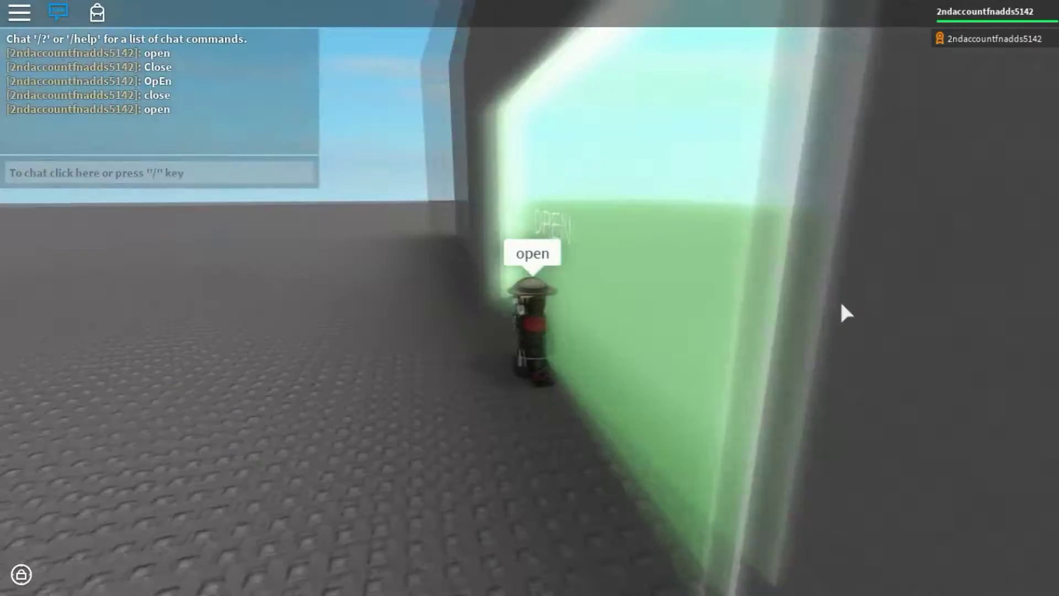
right_click_drag(847, 312, 839, 314)
- Send 'close' in chat to switch the door back to red CLOSED
key("slash")
type("clOs")
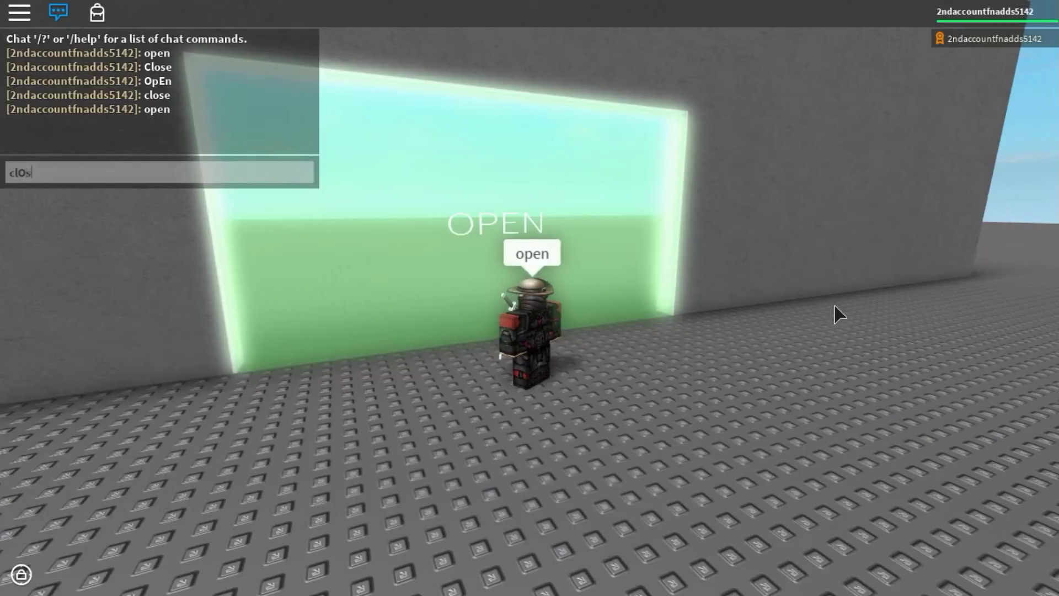
type("e")
key("Return")
right_click_drag(855, 307, 856, 312)
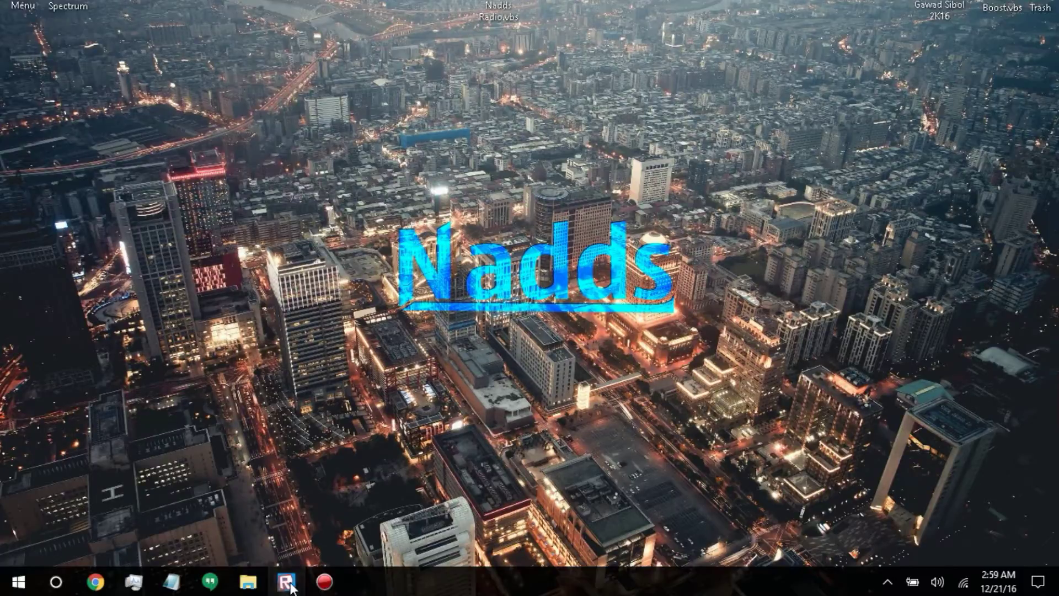
- Insert an anchored part in Studio and resize it into a 31×16×2 wall
left_click(287, 580)
right_click(425, 340)
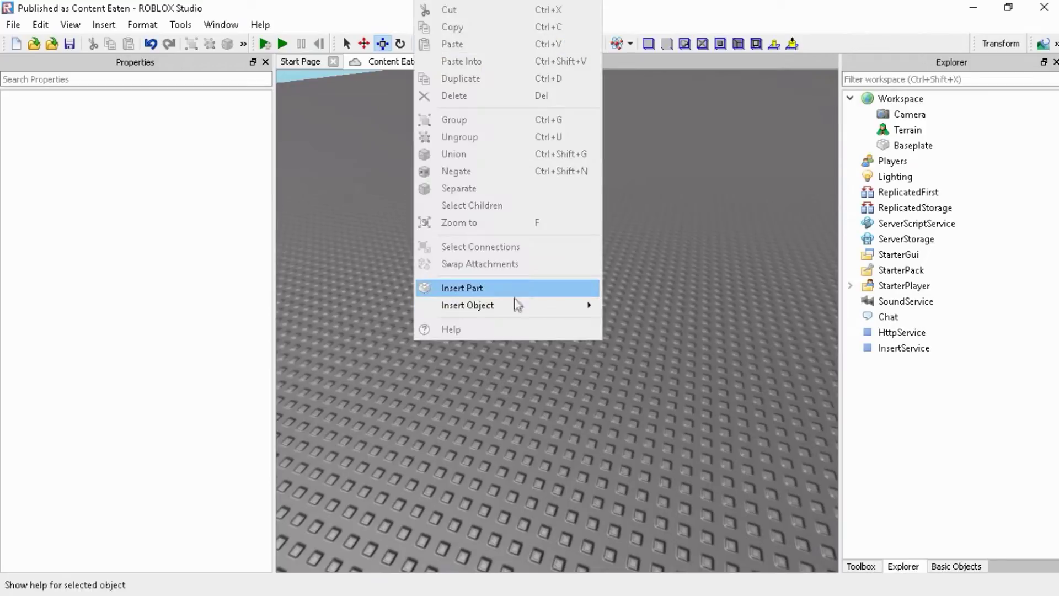
left_click(516, 289)
left_click(141, 367)
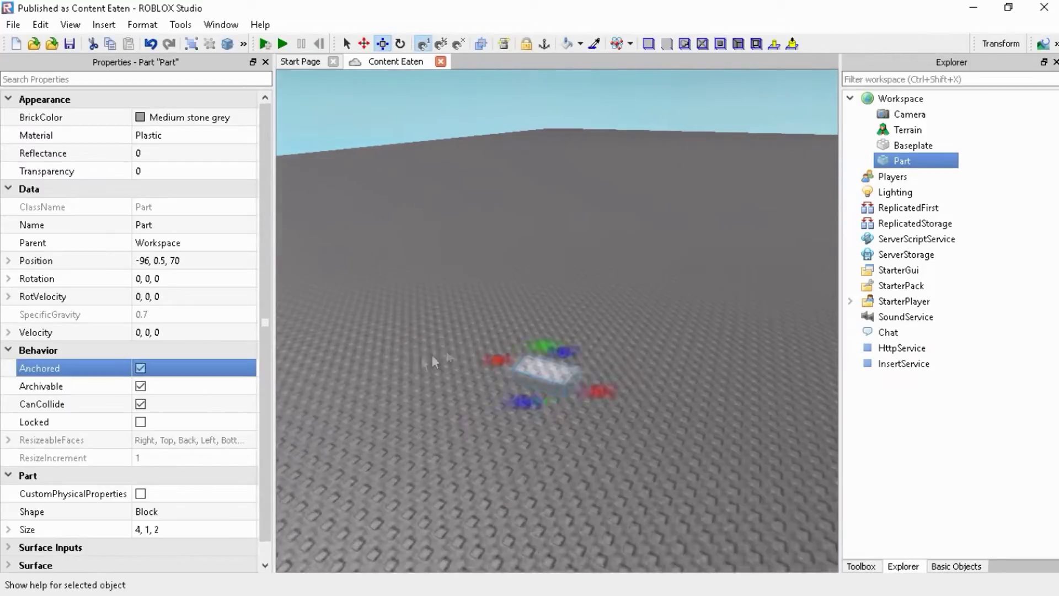
left_click_drag(576, 346, 595, 199)
left_click_drag(603, 303, 662, 331)
scroll(571, 307, "up", 3)
scroll(570, 307, "down", 4)
- Add a Script inside the wall part and select its default text
right_click(557, 312)
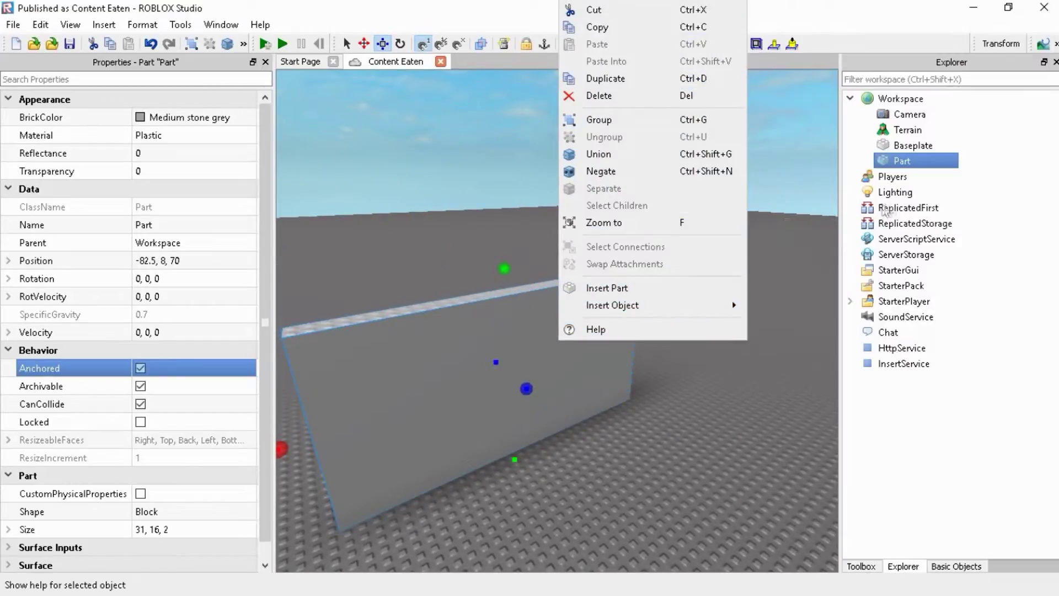
mouse_move(673, 306)
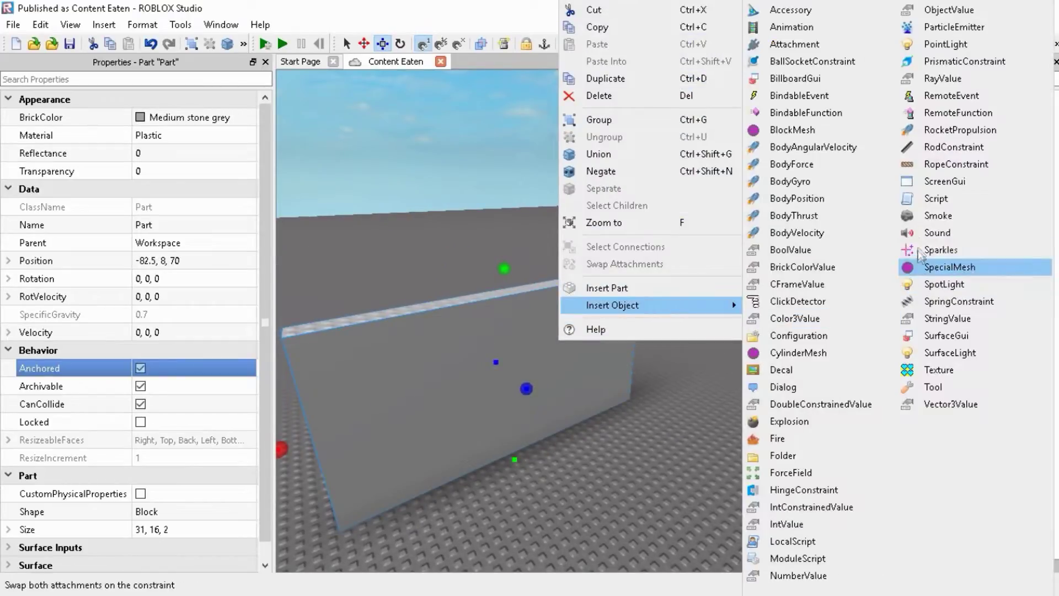
left_click(943, 199)
key("ctrl+a")
- Replace the default code with an admins list and a PlayerAdded:connect(function(p) handler
key("BackSpace")
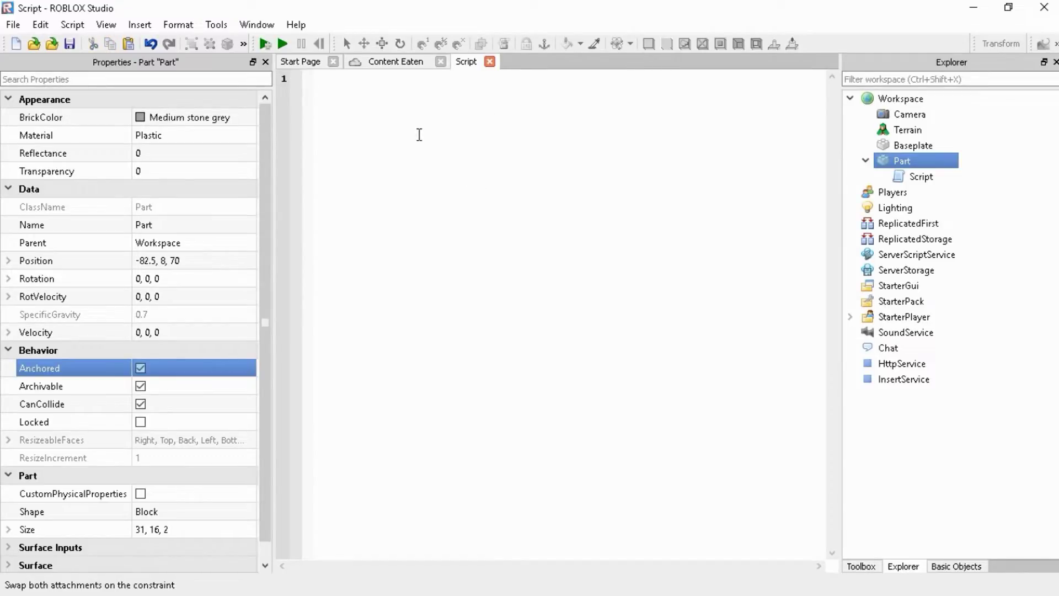
type("admins")
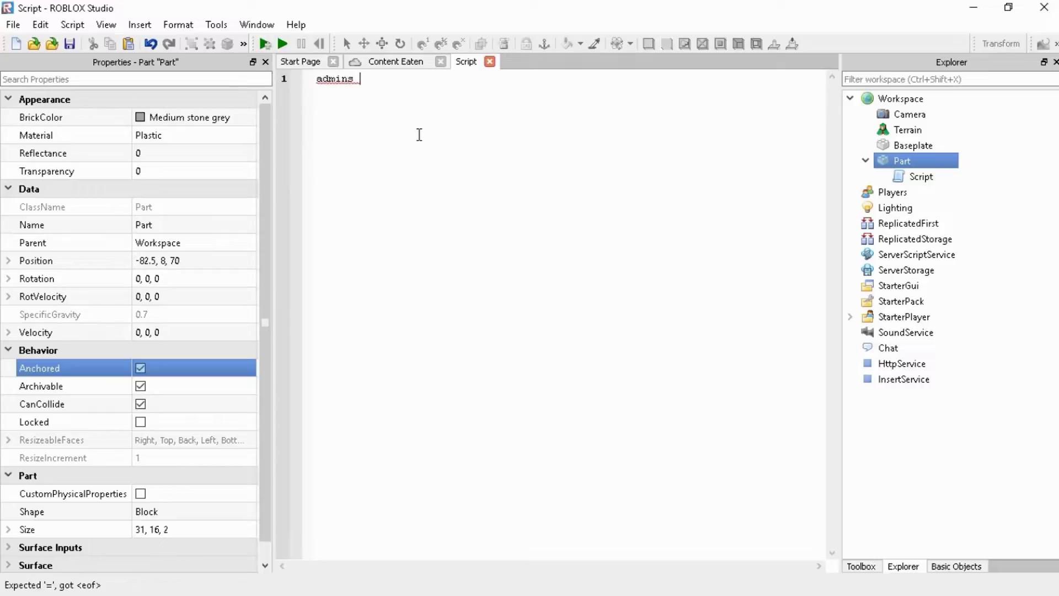
type(" = (\"2nd")
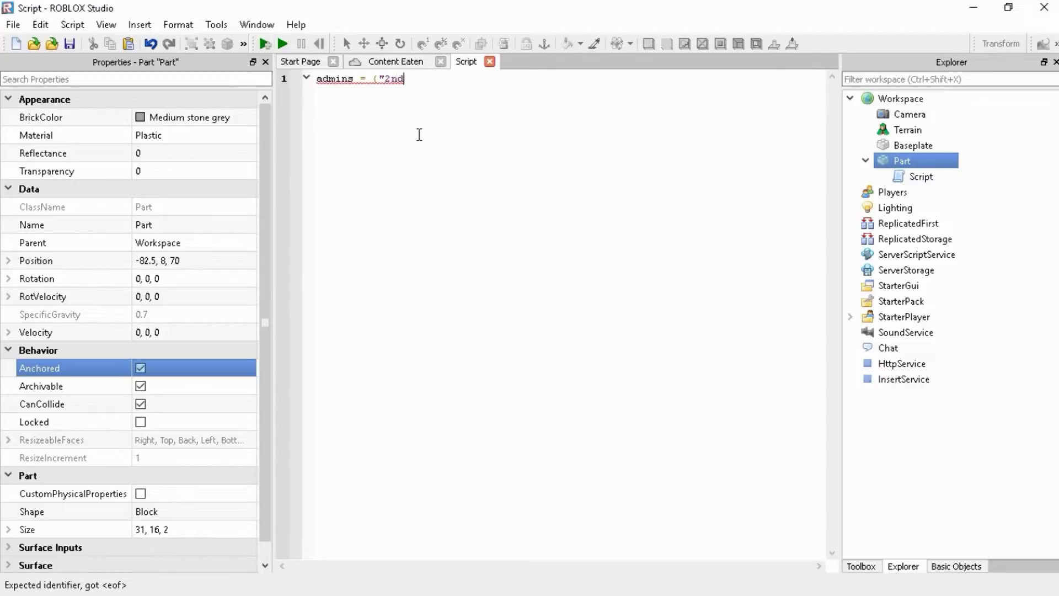
type("accountfnadds5142")
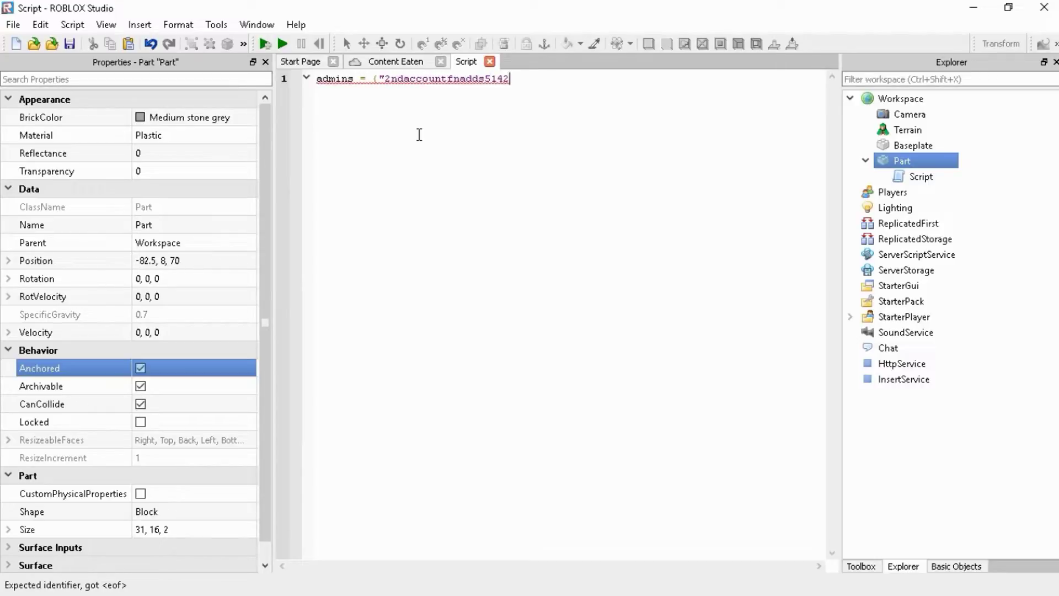
type("\")")
key("Return")
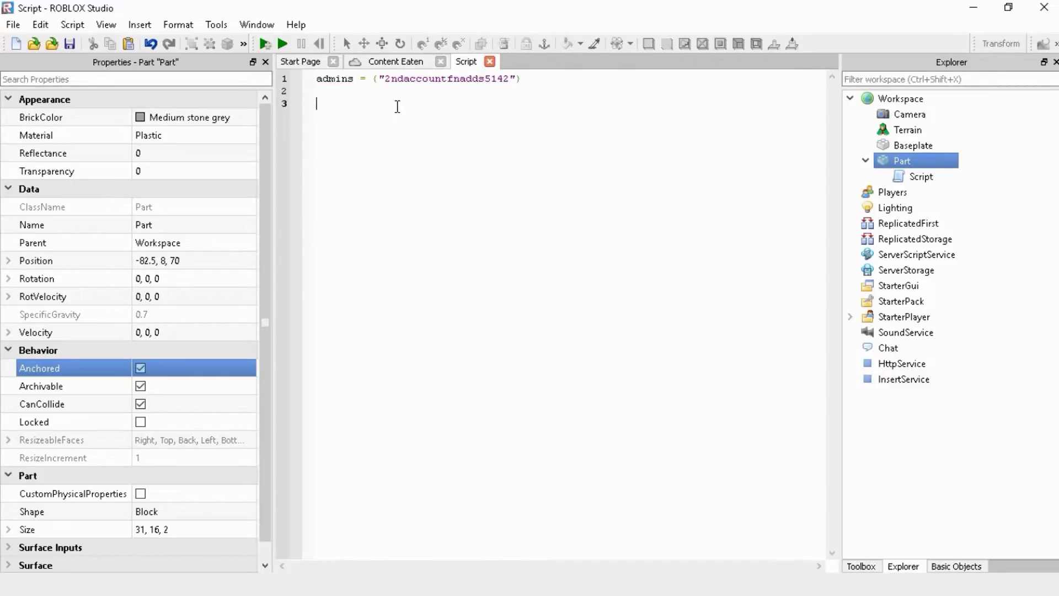
type("game.Players.Player")
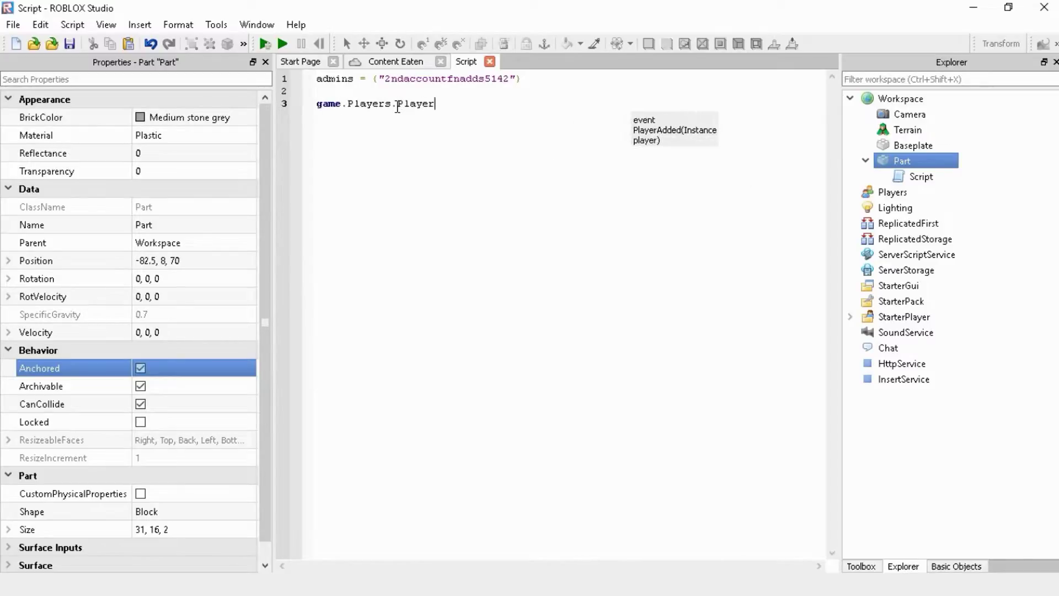
type("Added:connect(")
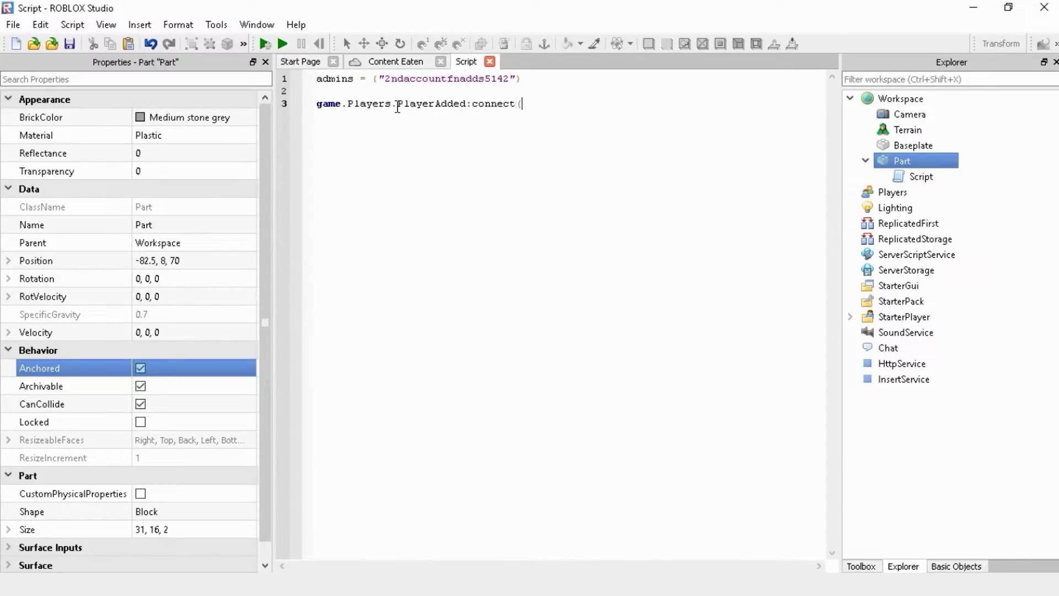
type("function(p")
key("Return")
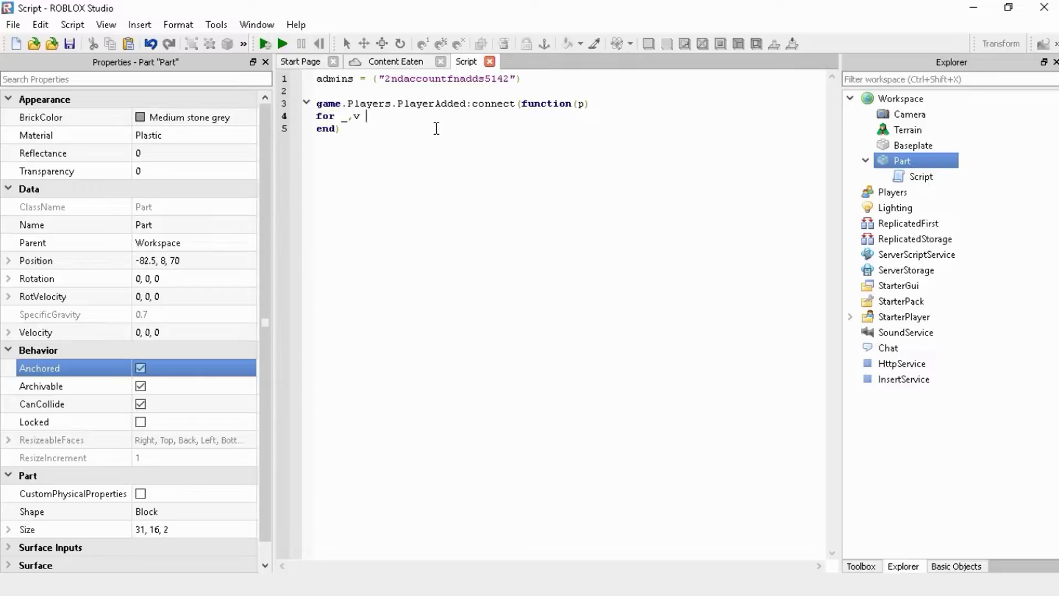
- Add a for-pairs loop, the p.Name == a check and a p.Chatted:connect(function(msg) handler
key("BackSpace")
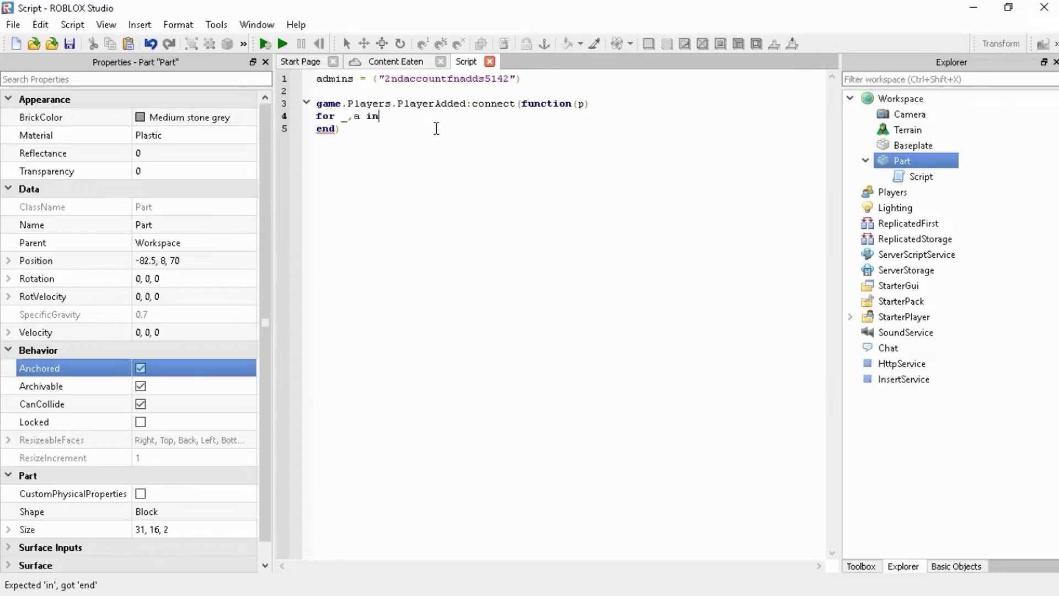
type("pairs (admins")
type("do")
key("Return")
key("Menu")
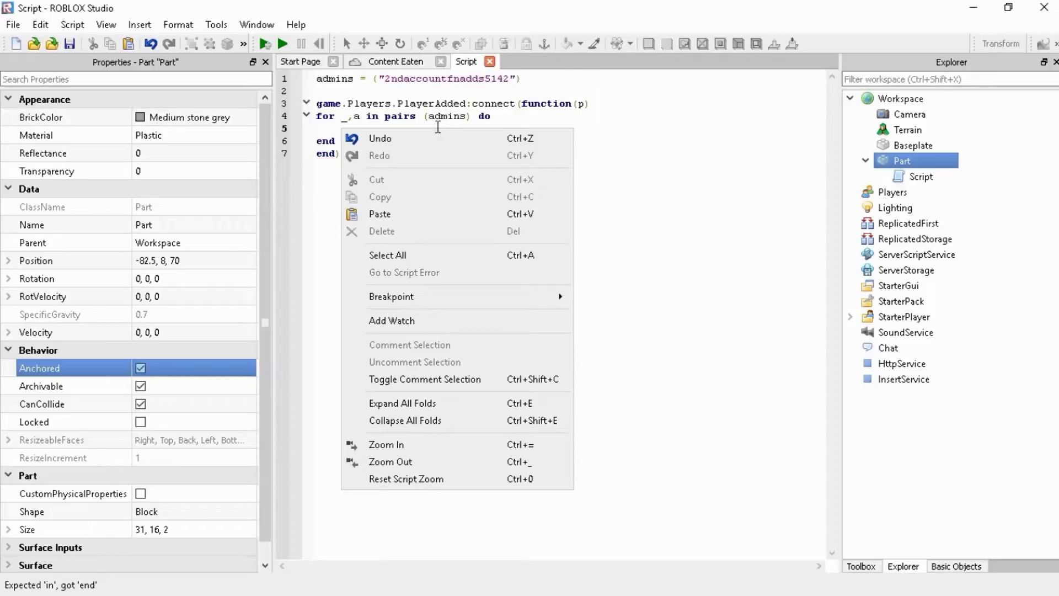
left_click(438, 124)
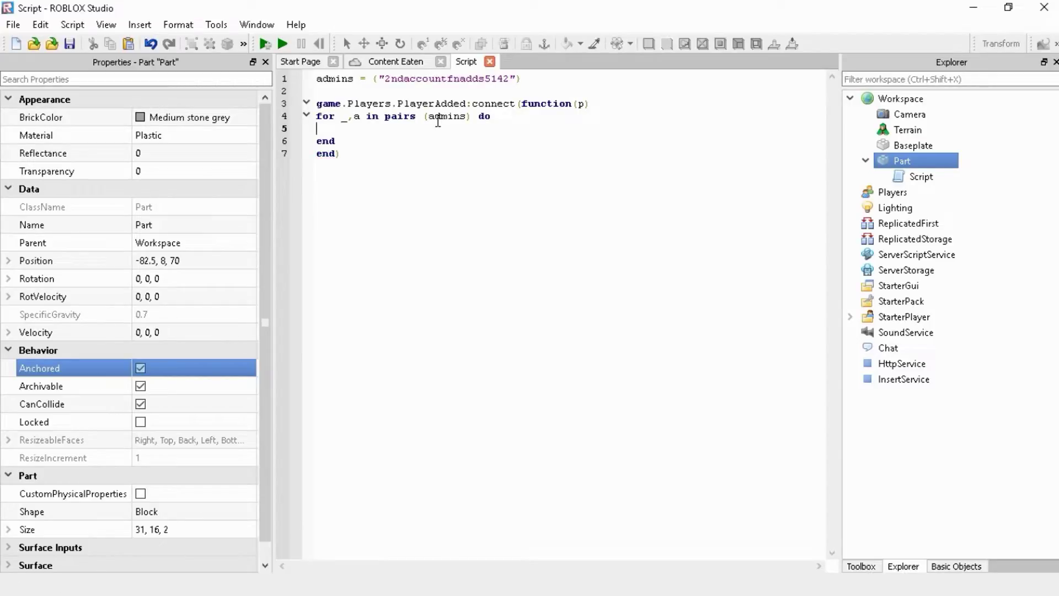
type("if ")
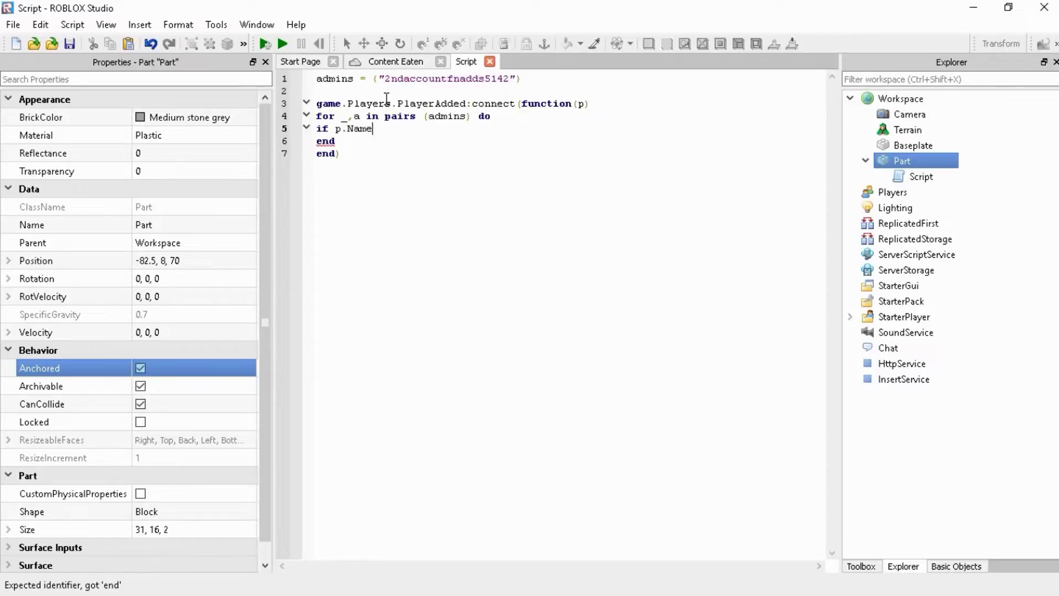
type("p.Name == a then")
key("Return")
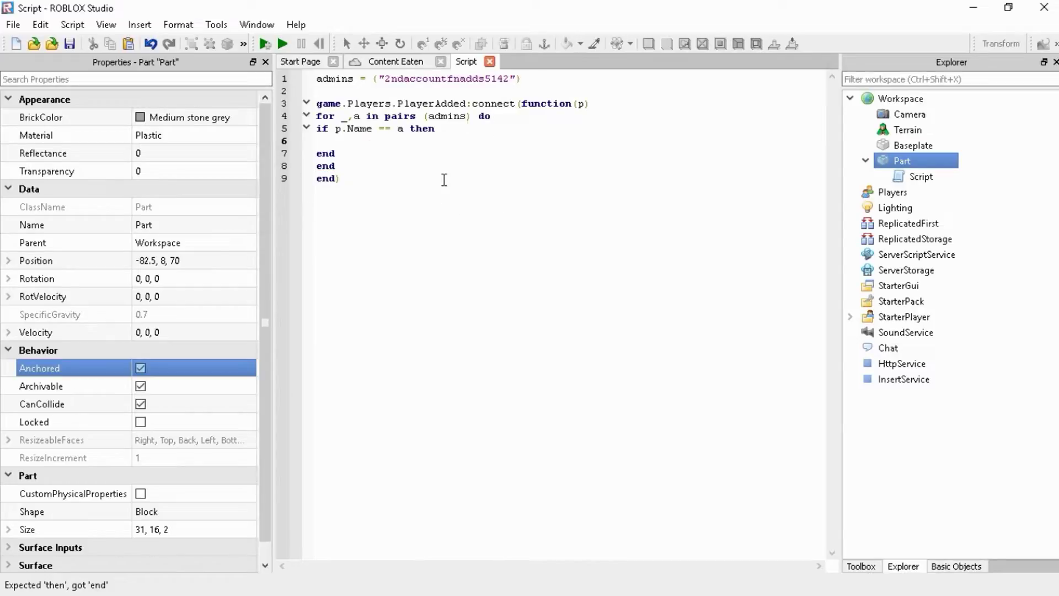
type("p.Chatted:")
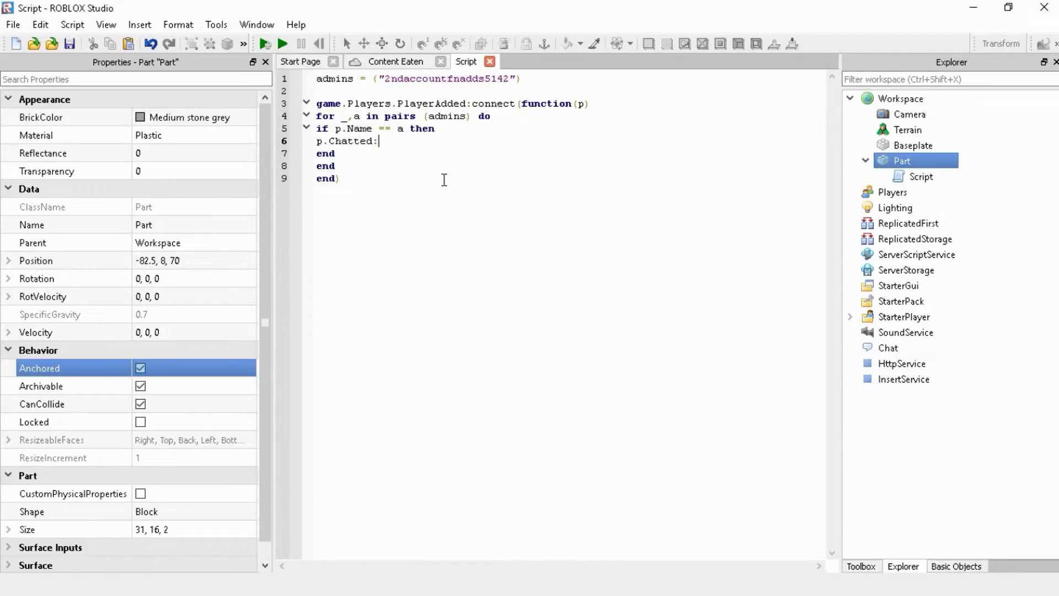
type("connect(function(")
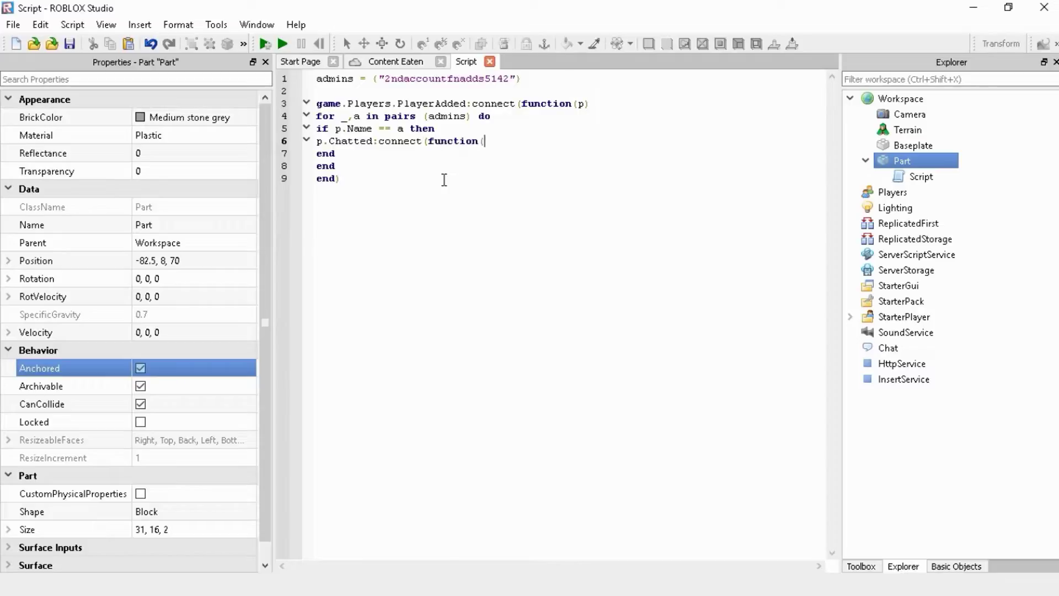
type("msg)")
key("Return")
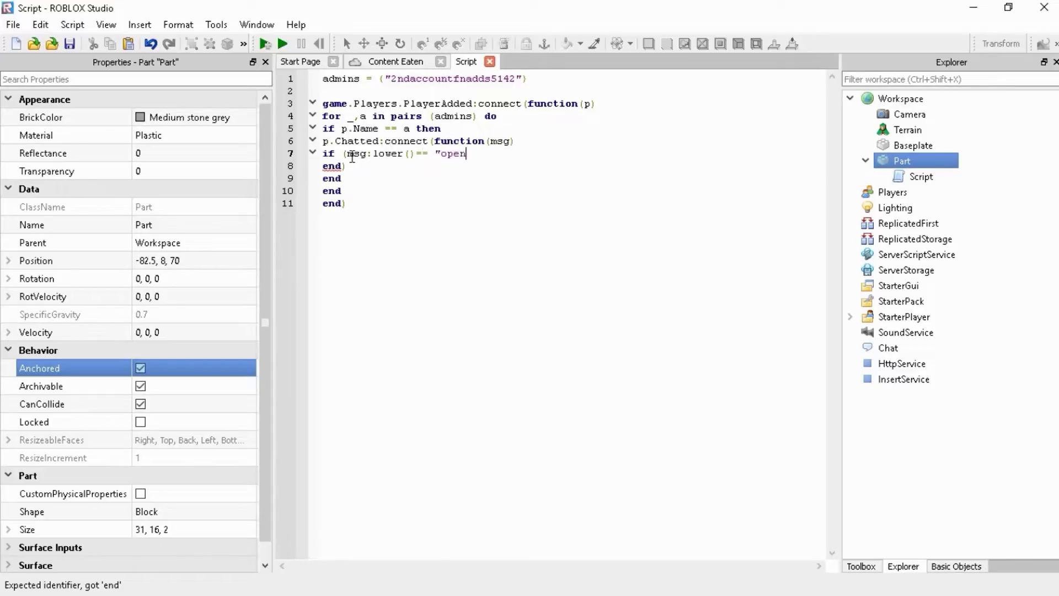
- Complete the if (msg:lower()== "open") then line and return to the empty line 8
type("then")
key("Return")
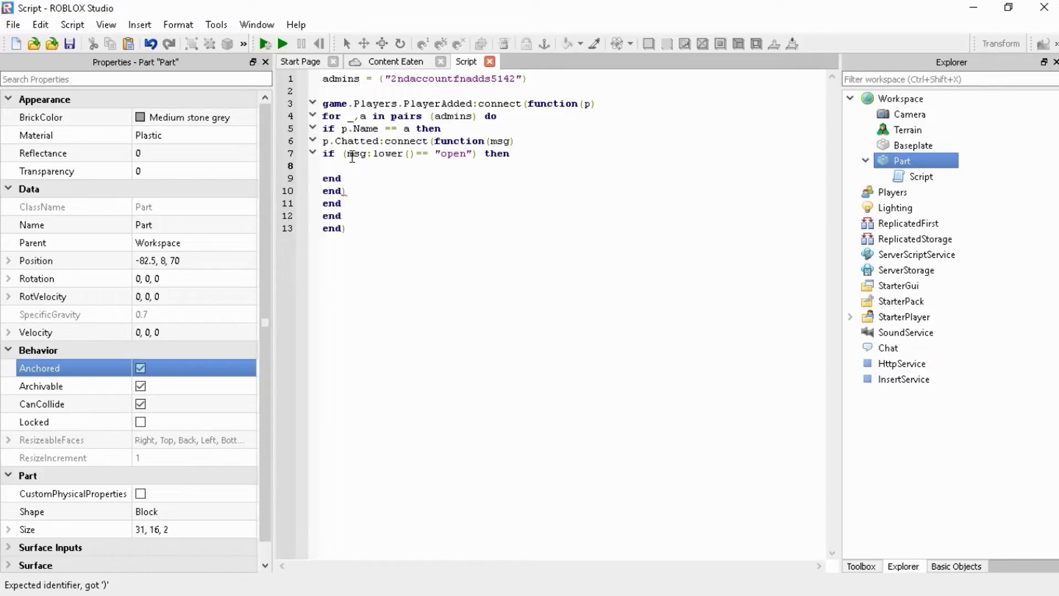
mouse_move(342, 155)
left_mouse_down()
mouse_move(411, 155)
mouse_move(342, 156)
left_mouse_up()
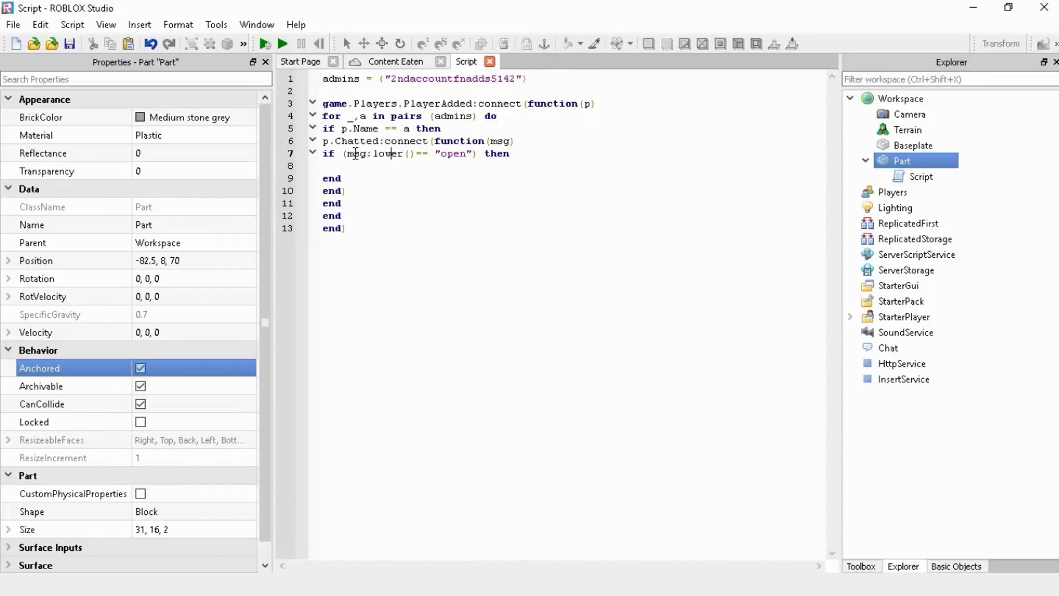
left_click_drag(346, 154, 399, 155)
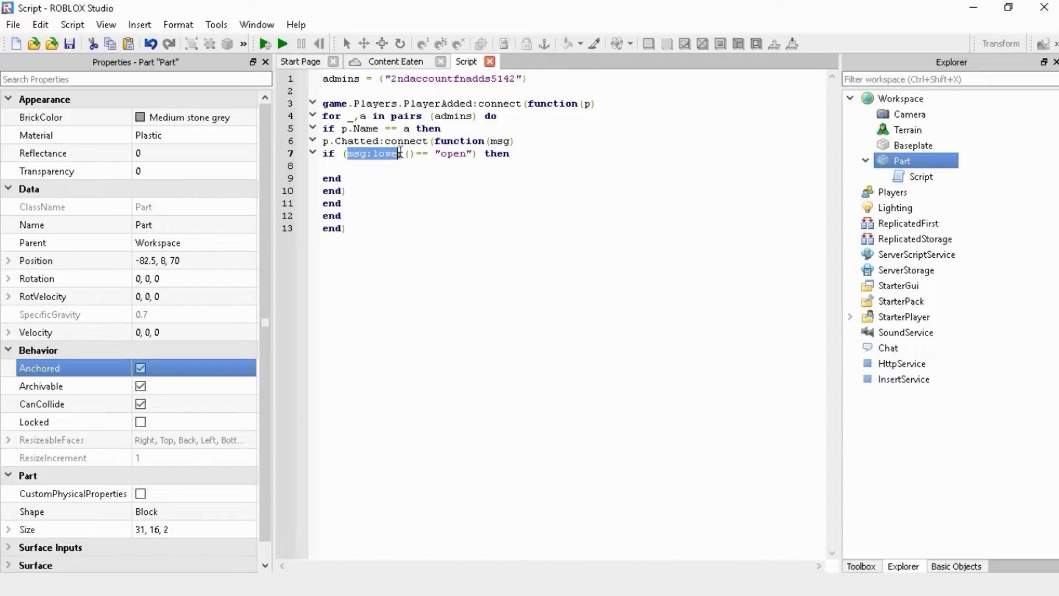
double_click(456, 156)
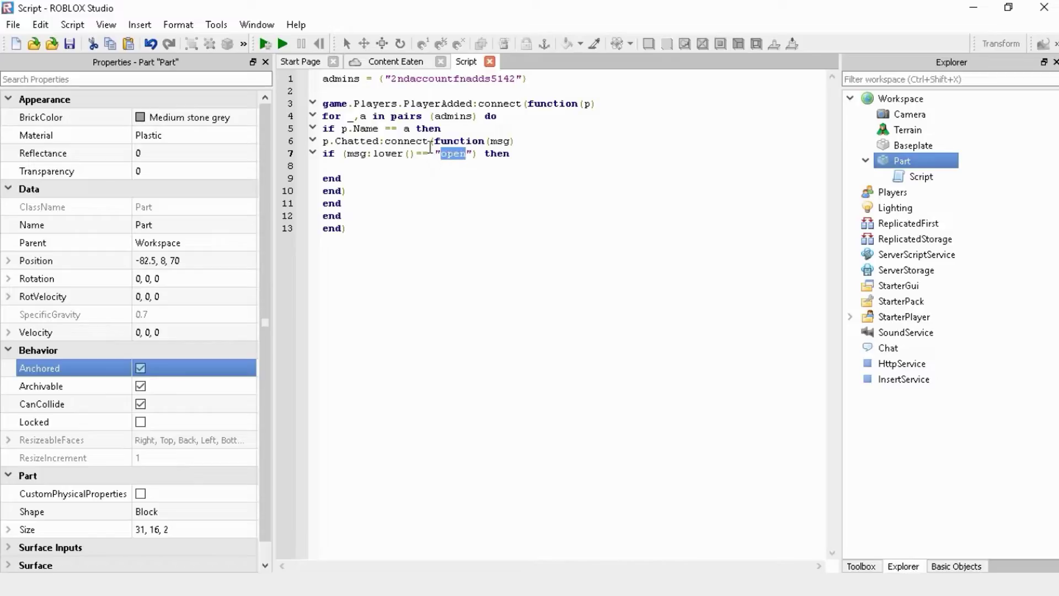
left_click(433, 155)
left_click(351, 165)
- Select the wall in the 3D view and reopen its Script for editing
left_click(408, 61)
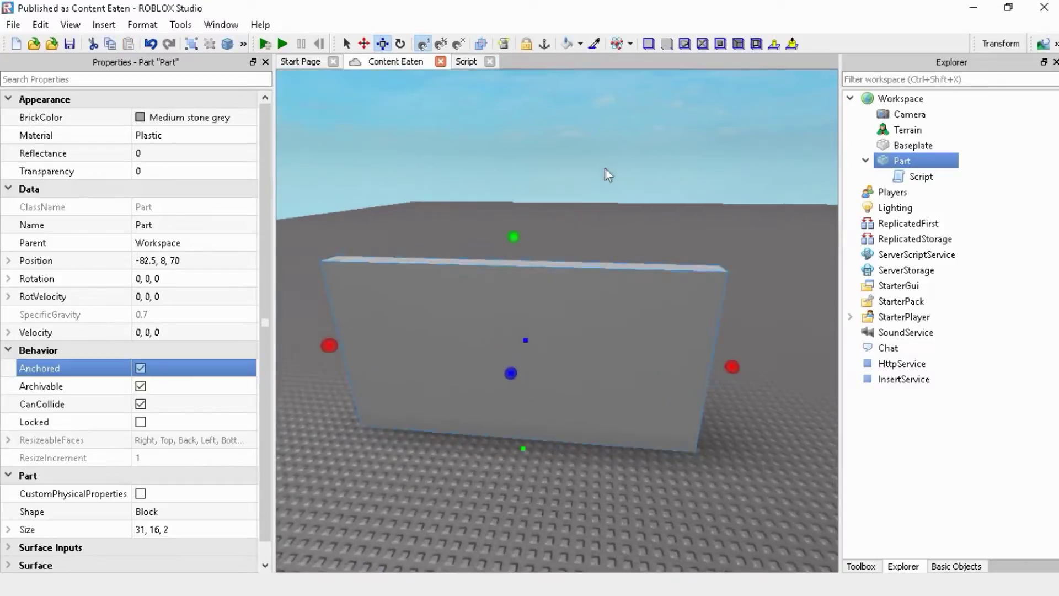
right_click_drag(605, 168, 606, 167)
left_click(581, 245)
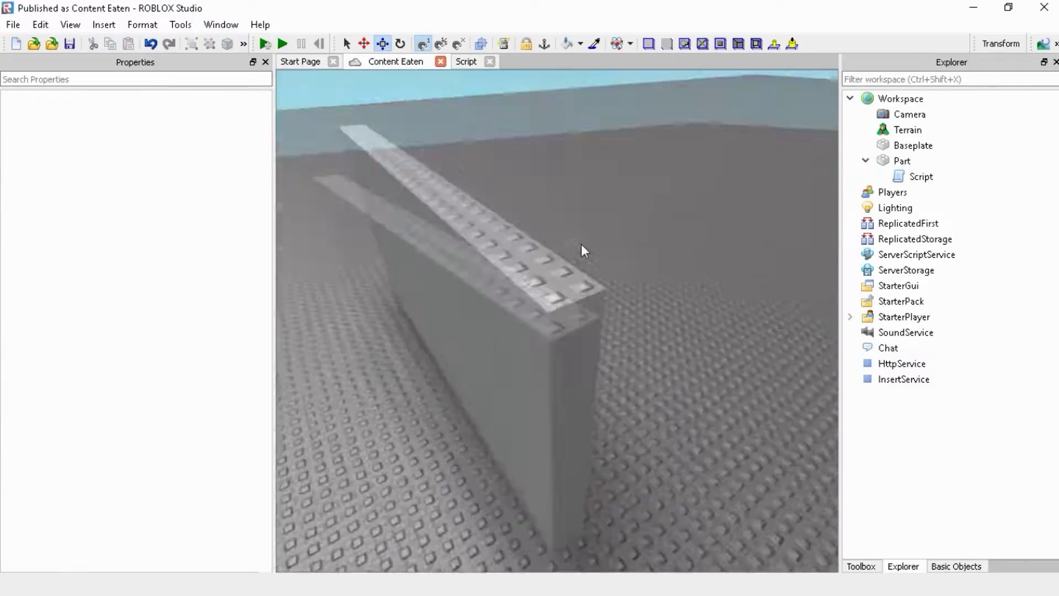
right_click_drag(581, 245, 557, 378)
left_click(557, 378)
key("f")
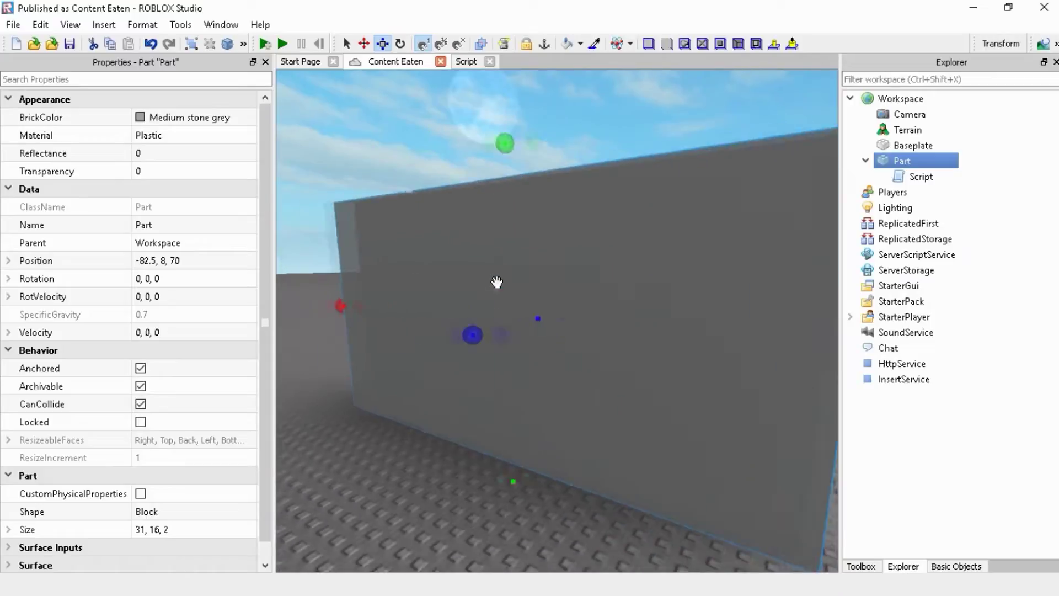
double_click(918, 177)
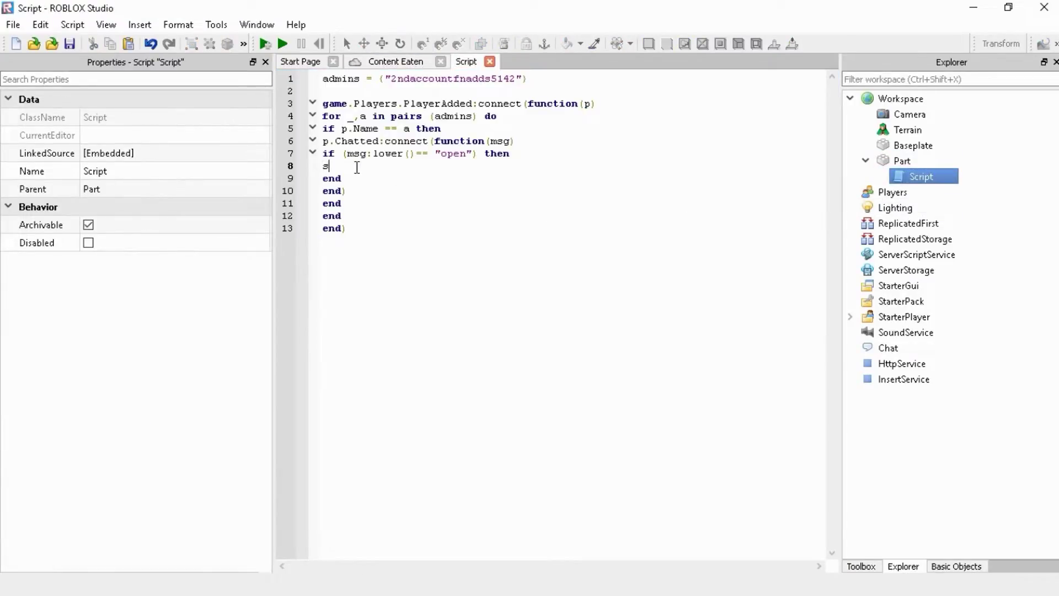
- Set CanCollide = false for "open" and add an elseif "close" branch setting it true
type("cript.Parent.CanCo")
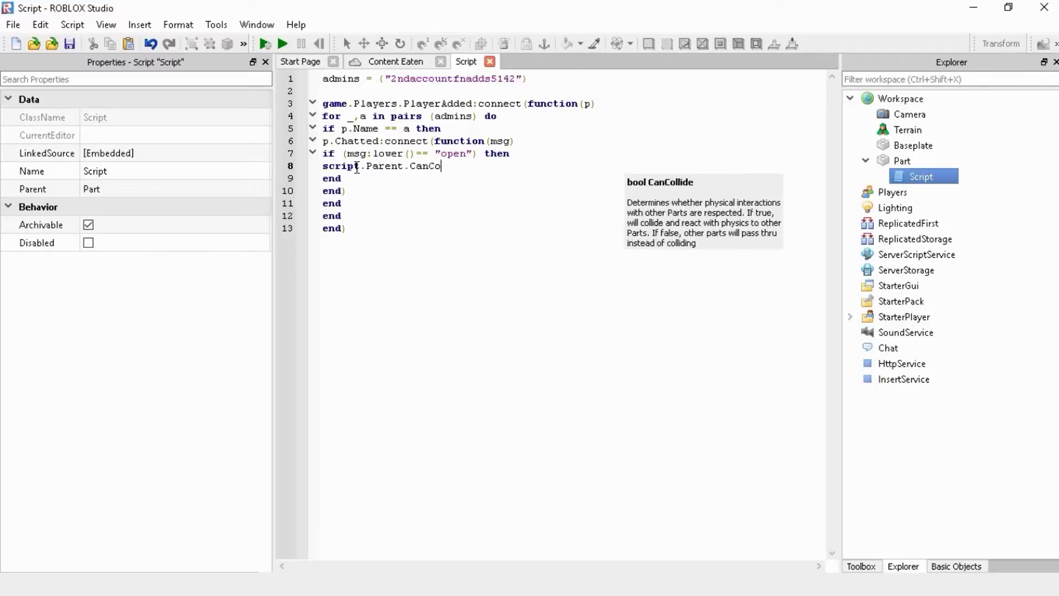
type("llide = ")
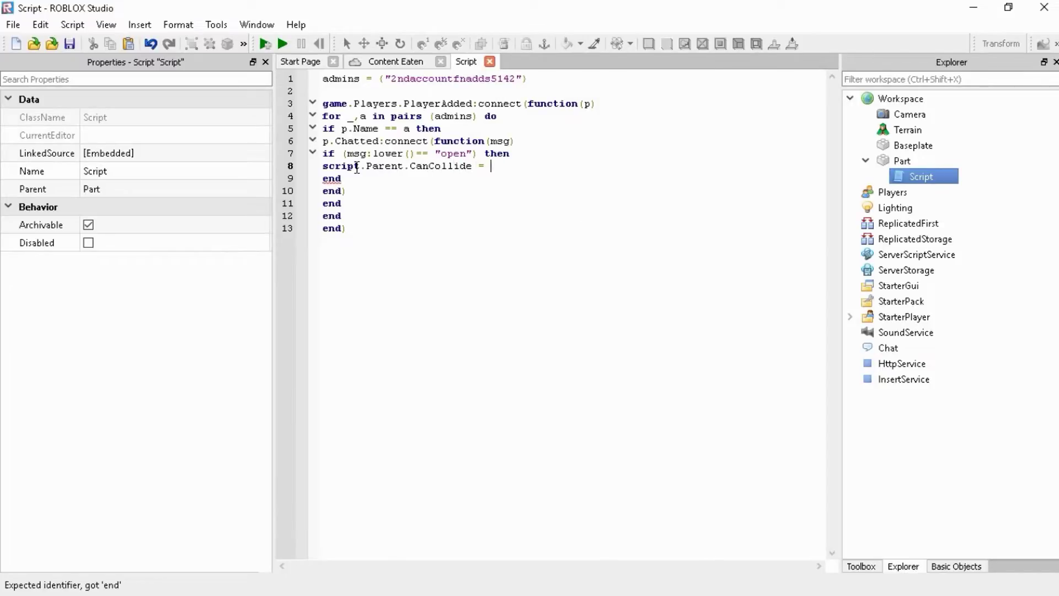
type("afalse")
key("Return")
type("elseif (msg:lowe")
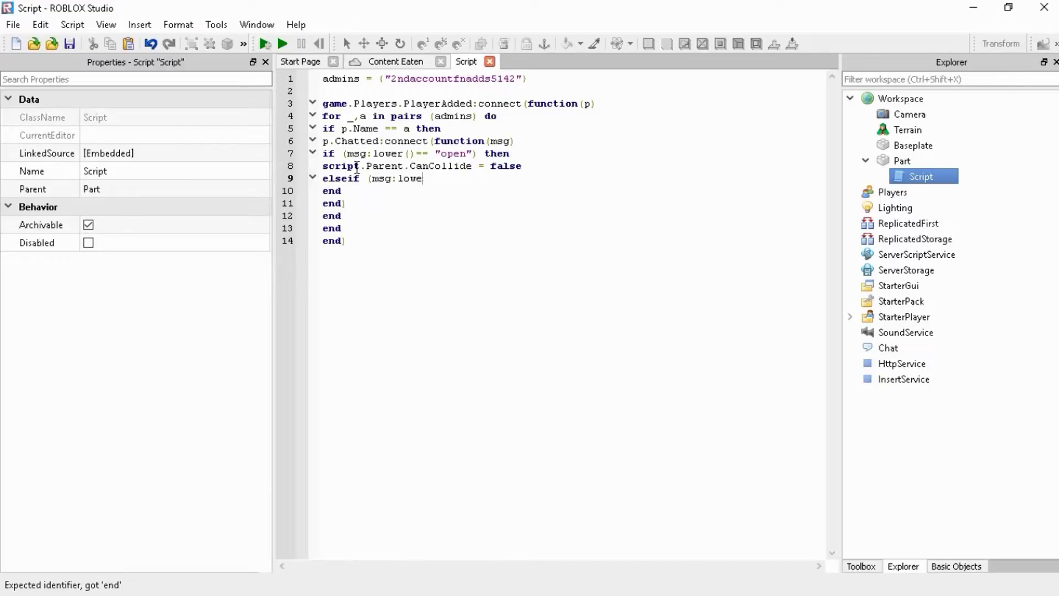
type("r() == \"close\"")
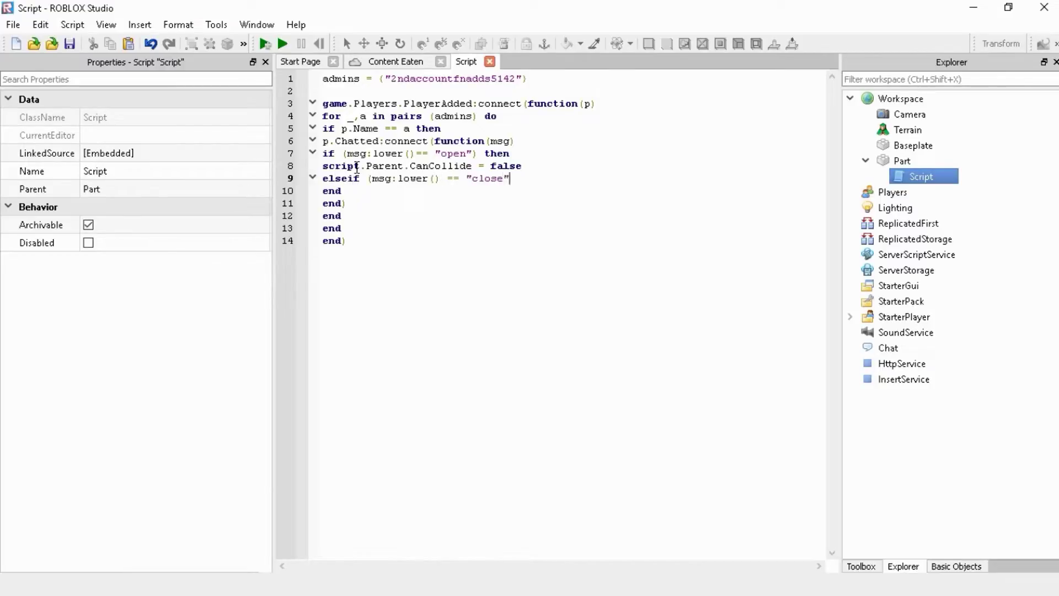
type(") then")
key("Return")
type("script.Parent.CanColl")
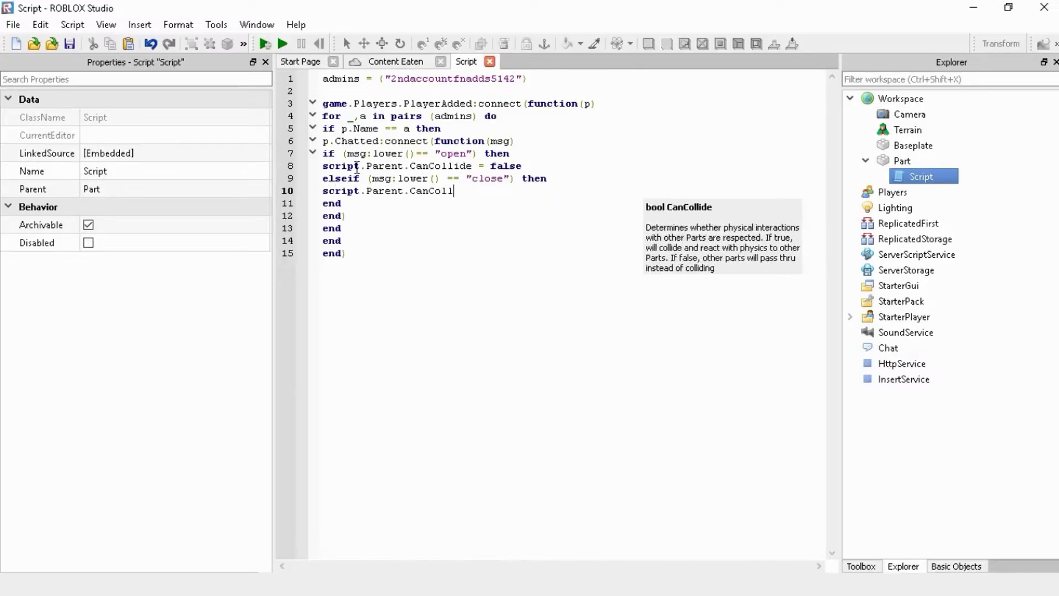
type("ide = true")
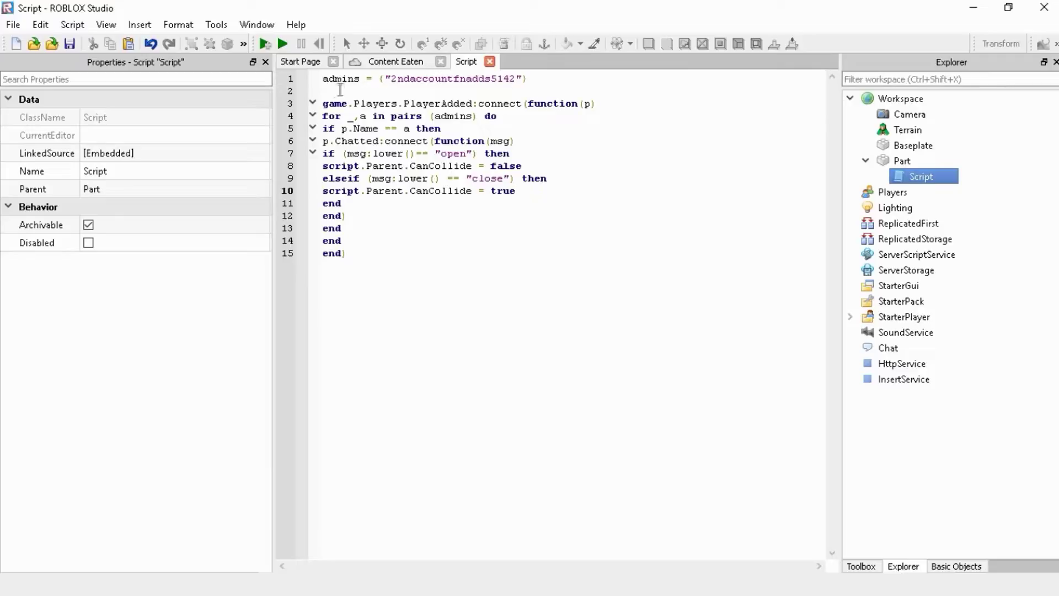
left_click_drag(324, 103, 586, 277)
- Close the Script tab and use File > Publish to ROBLOX, launching into the game
left_click(560, 182)
left_click(490, 61)
left_click(738, 171)
right_click_drag(741, 171, 741, 172)
scroll(574, 138, "down", 5)
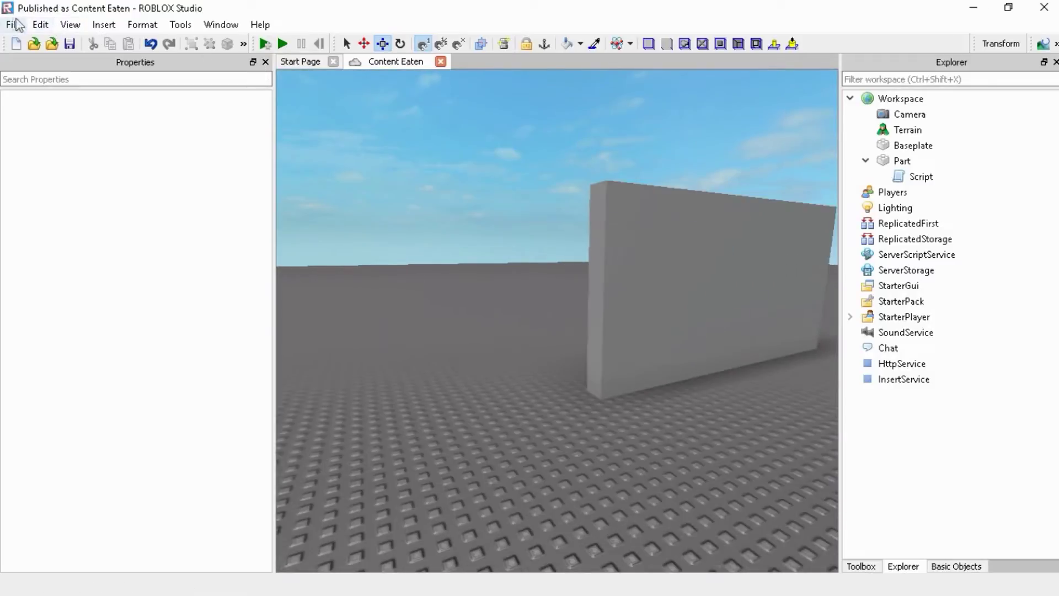
left_click(12, 25)
left_click(107, 153)
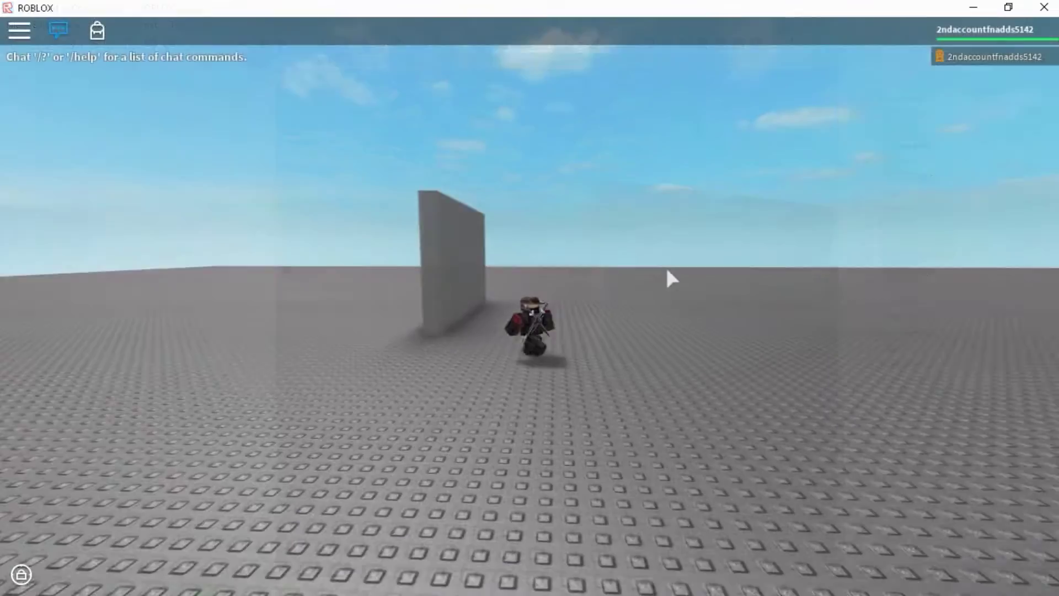
right_click_drag(666, 270, 666, 271)
- Send 'open' in the game chat and view the wall edge-on
key("slash")
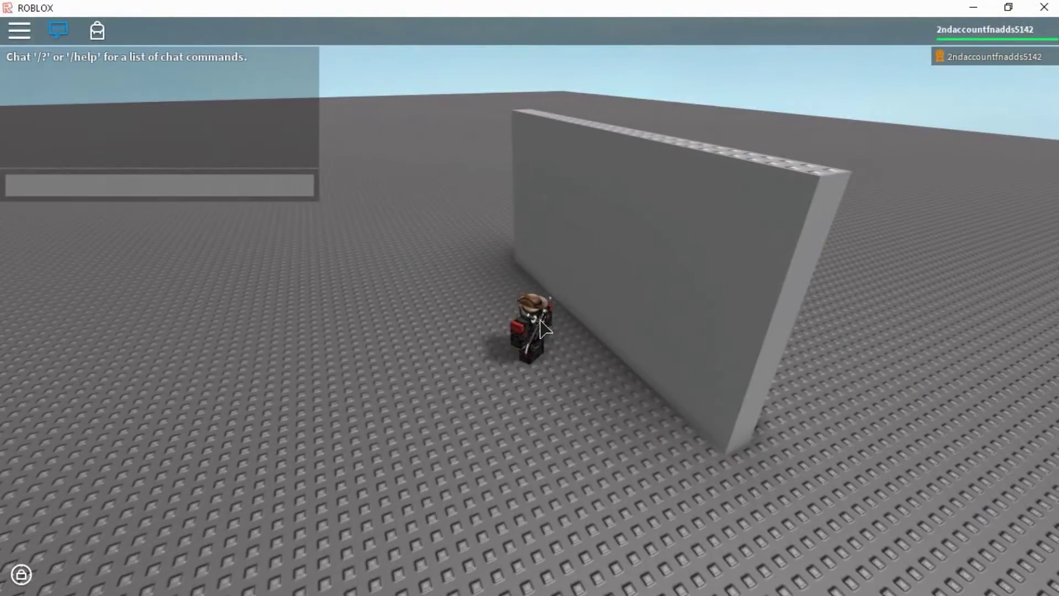
type("open")
key("Return")
right_click_drag(562, 315, 680, 309)
- Send 'close' in the game chat, then return to the Studio editor
key("slash")
type("close")
key("Return")
scroll(679, 312, "down", 5)
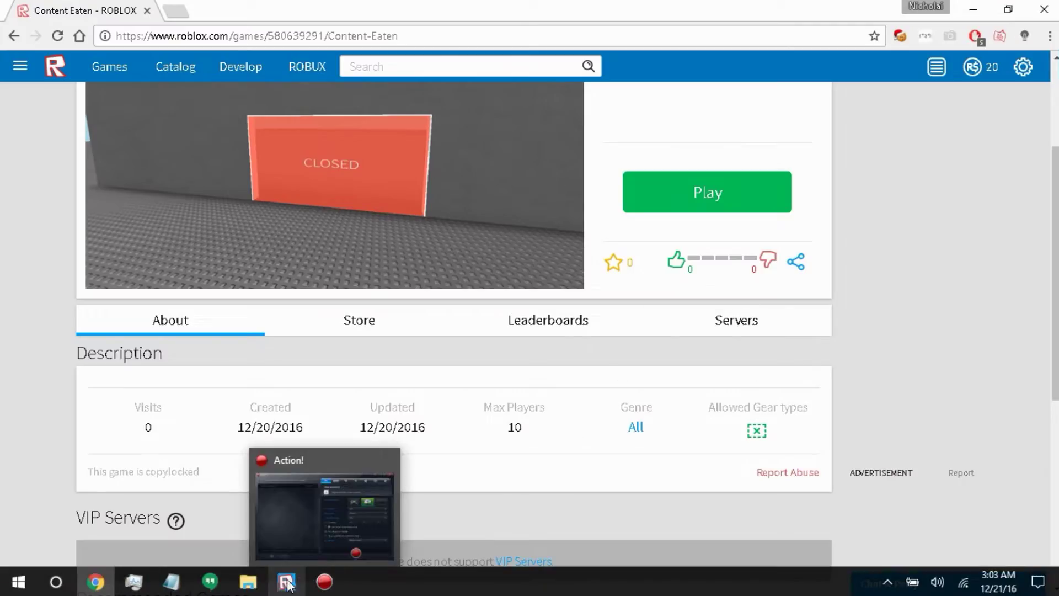
left_click(286, 581)
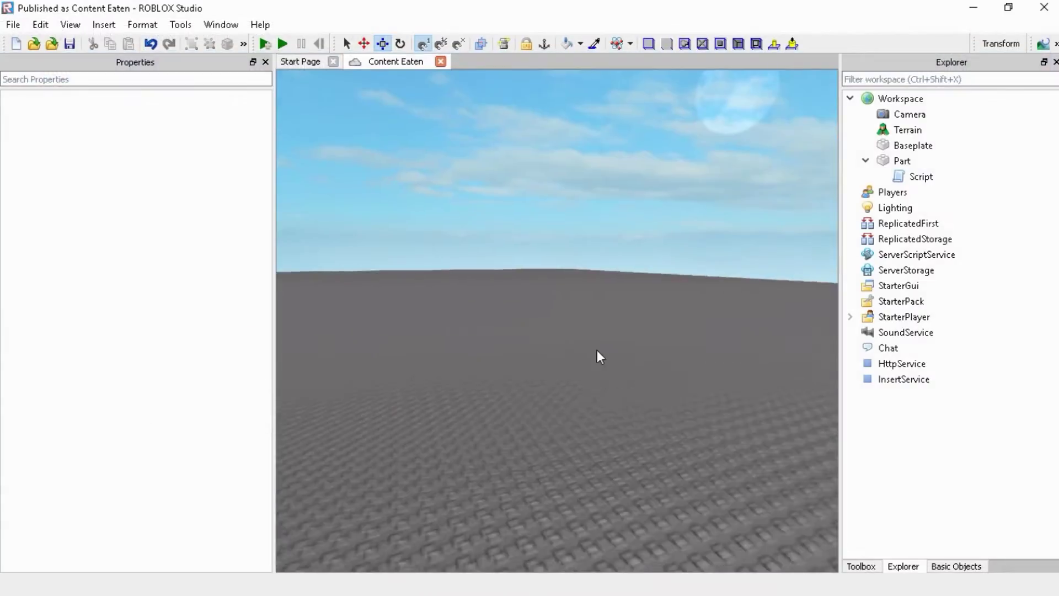
- Fly the camera to the wall, select it and focus on it
key("w")
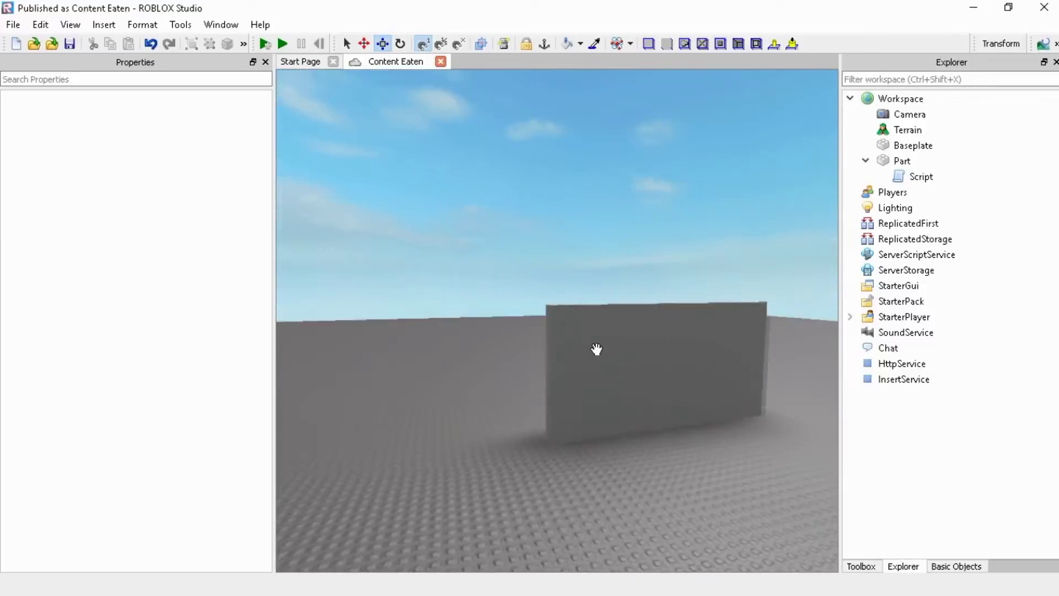
key("d")
key("s")
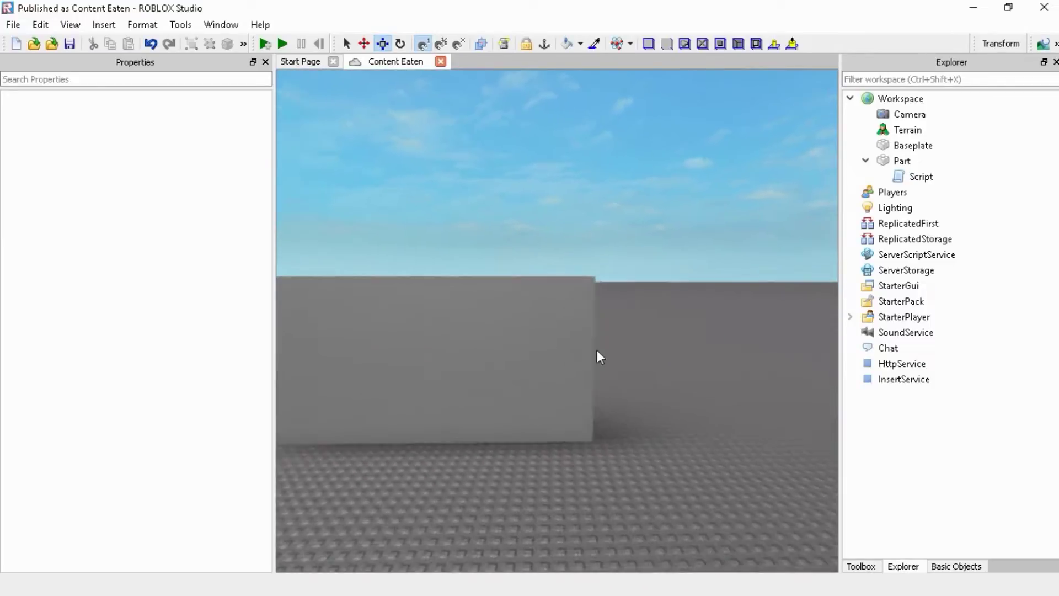
right_click_drag(596, 349, 597, 348)
key("w")
key("s")
key("w")
left_click(597, 349)
key("f")
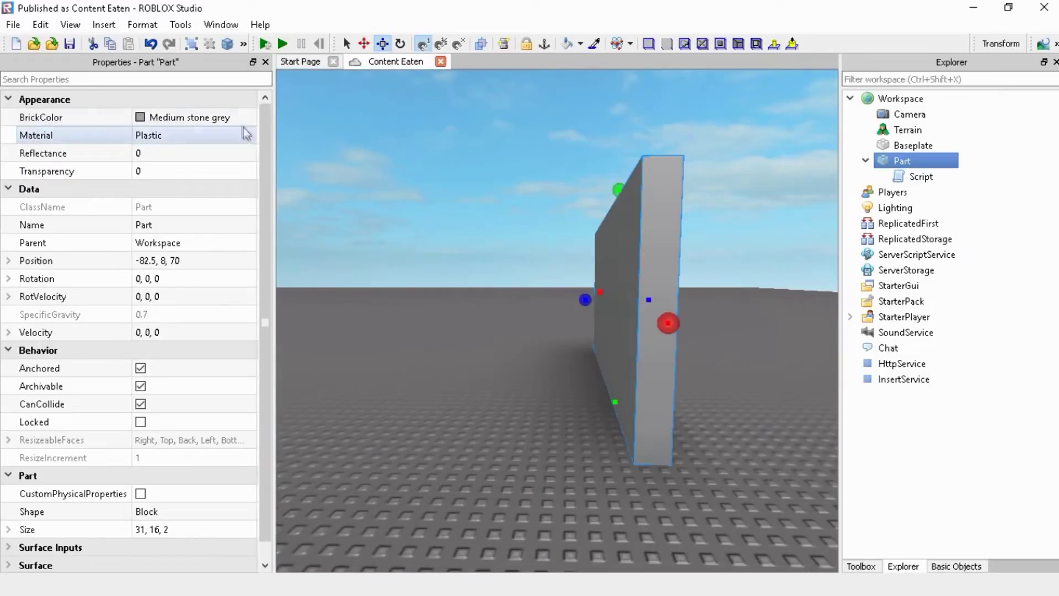
- Set the wall's BrickColor to Bright red, Transparency 0.2 and Material Neon
left_click(231, 117)
left_click(241, 229)
left_click(193, 171)
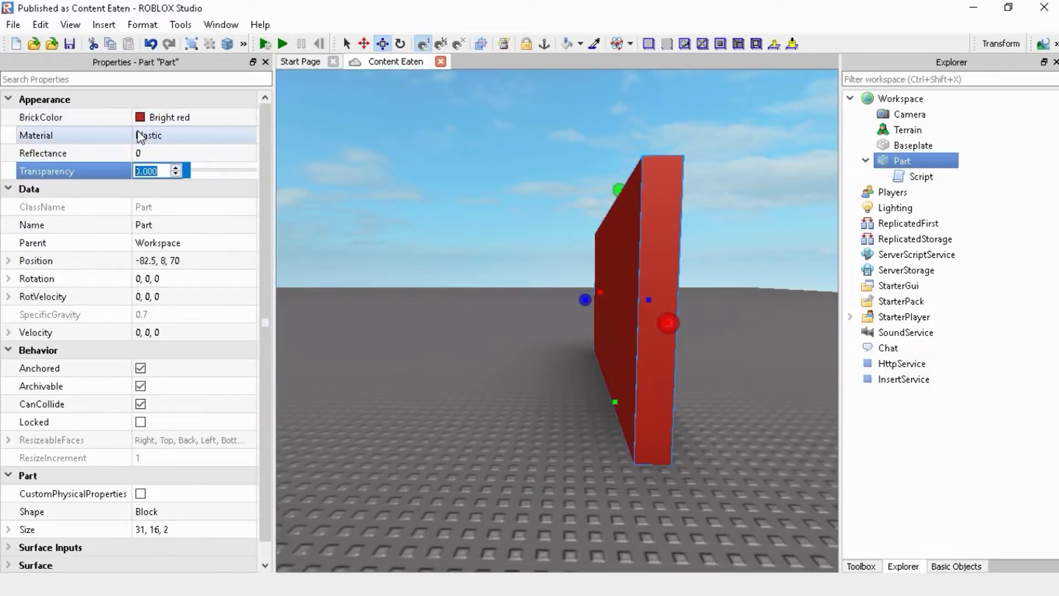
type("0.2")
key("Return")
left_click(213, 135)
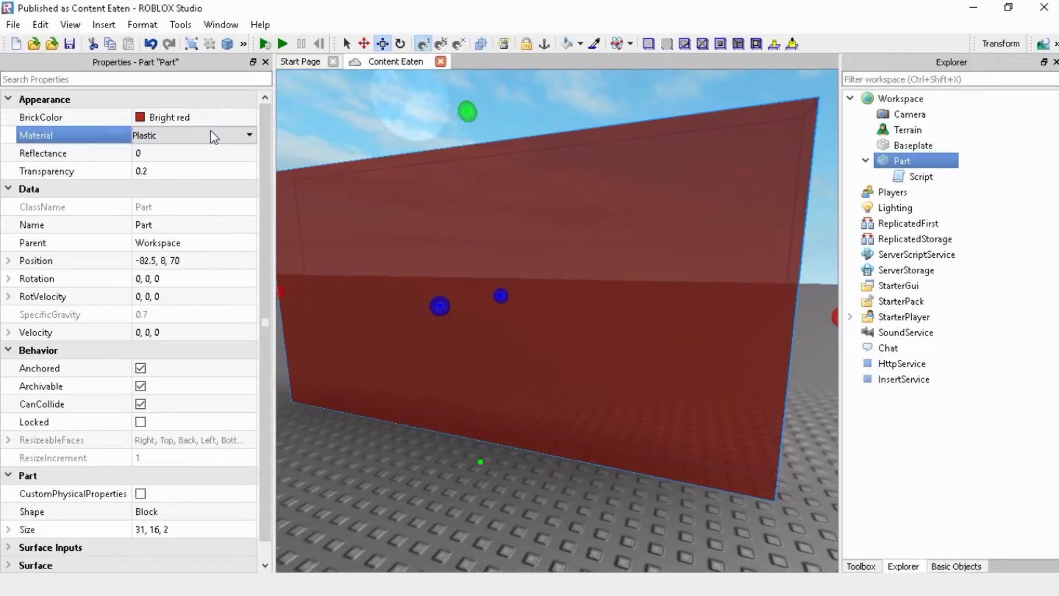
left_click(184, 220)
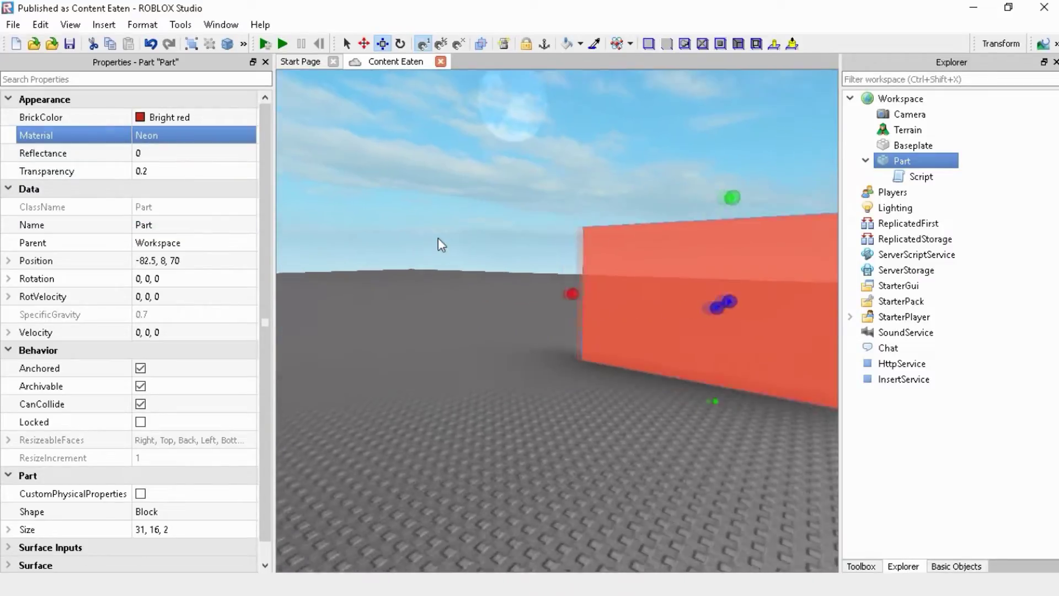
- Try thinning the wall from 2 to 1 stud thick, then undo it
scroll(246, 243, "down", 1)
key("f")
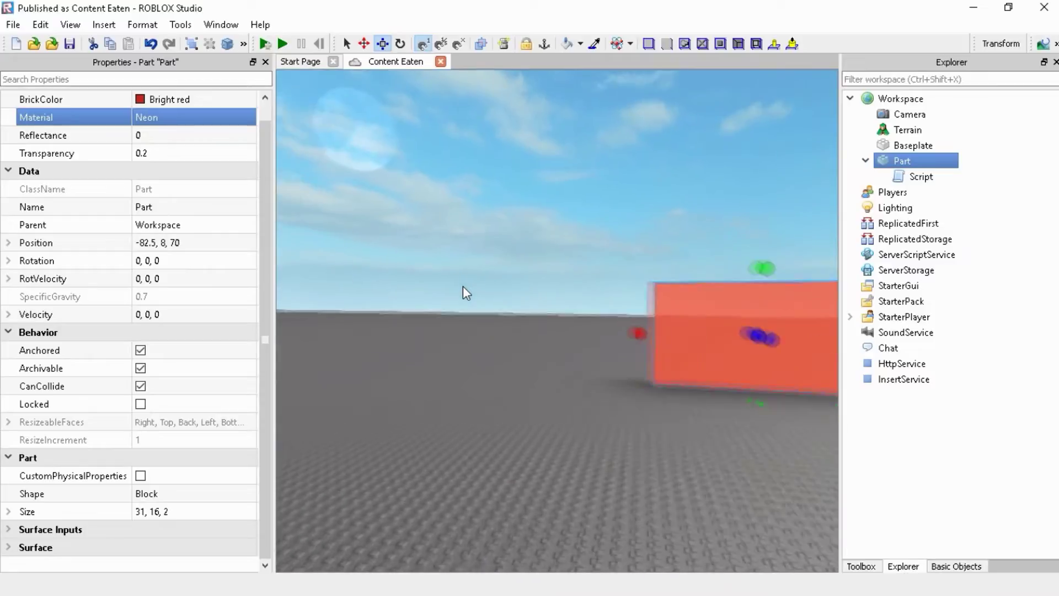
right_click_drag(463, 286, 464, 290)
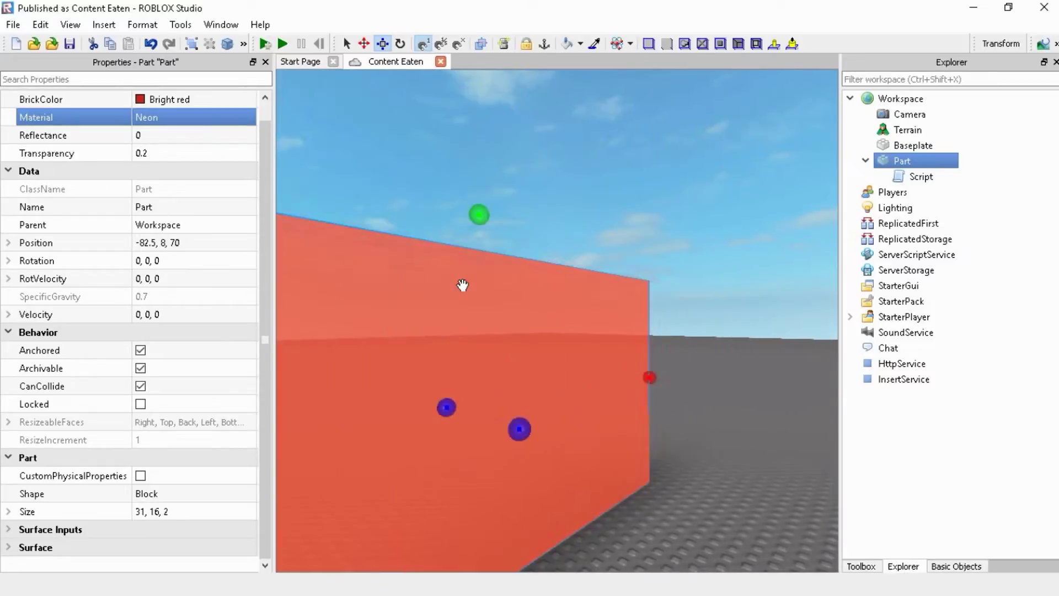
key("f")
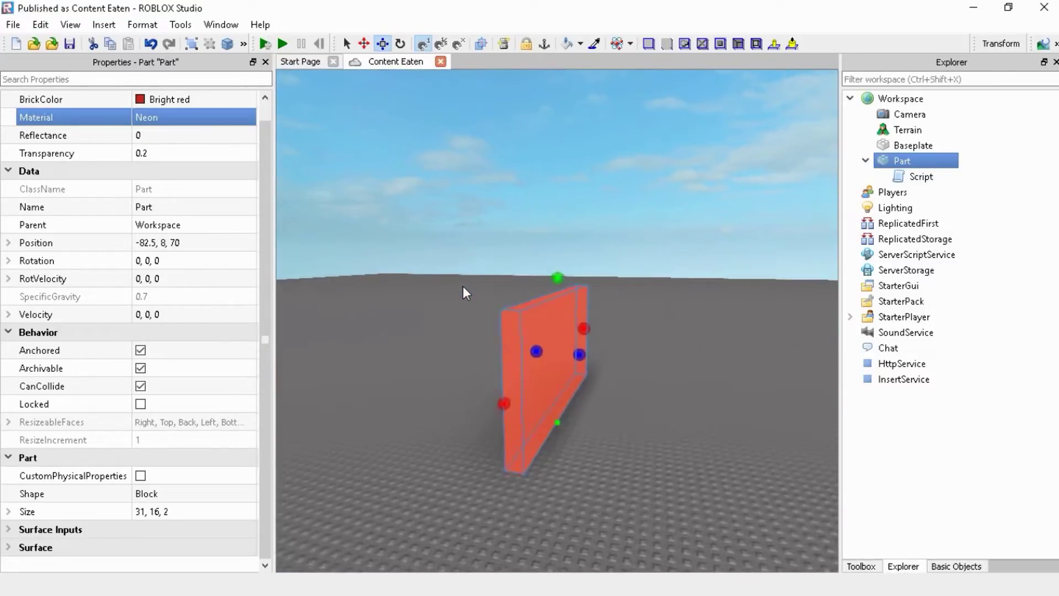
scroll(462, 286, "up", 5)
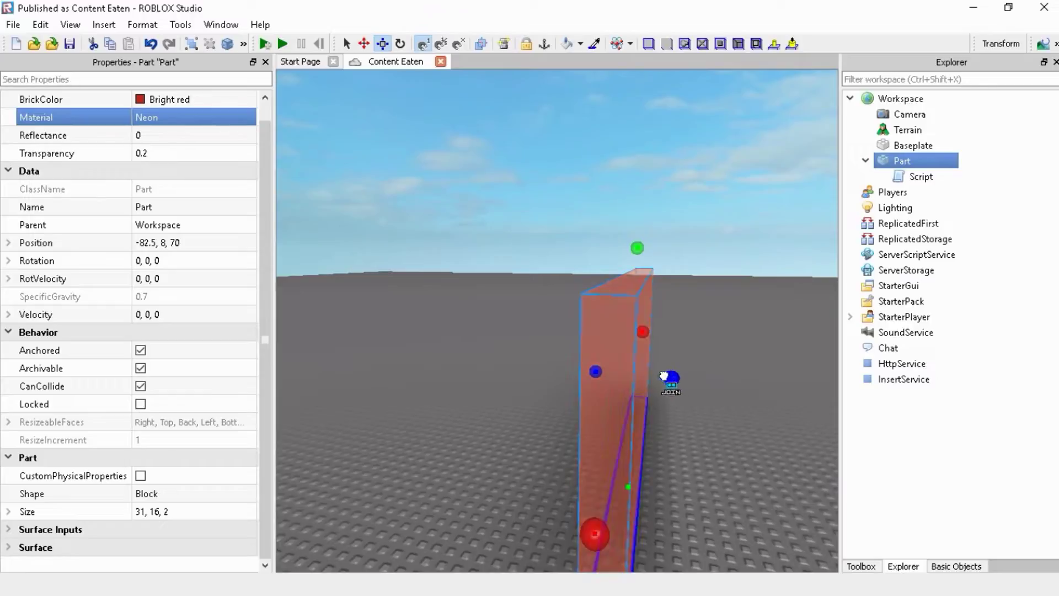
left_click_drag(663, 376, 669, 369)
left_click(623, 335)
scroll(623, 336, "up", 3)
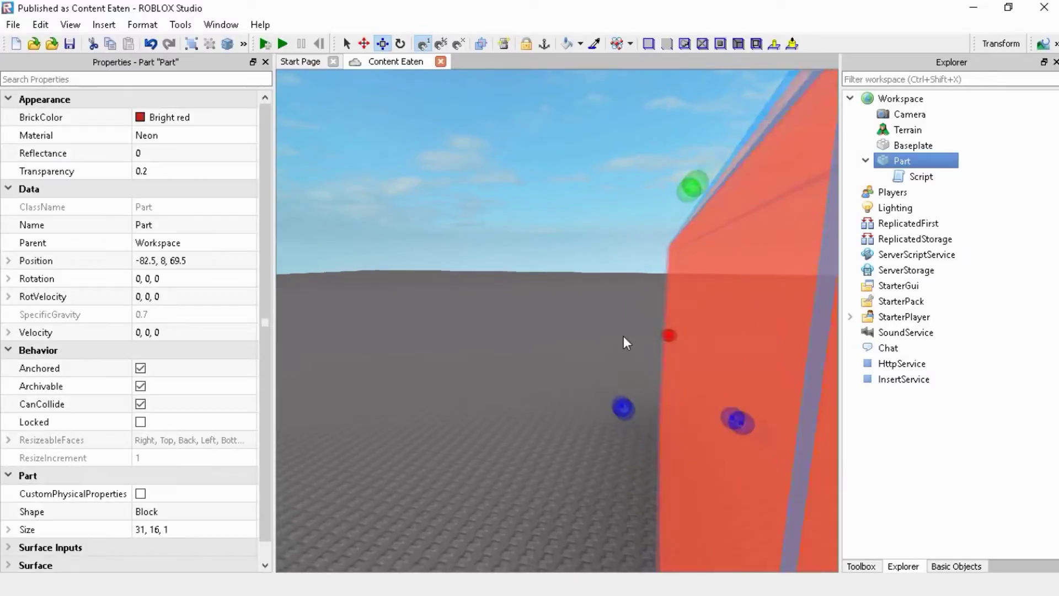
right_click_drag(623, 336, 475, 299)
key("ctrl+z")
- Insert a SurfaceGui into the wall part and add a TextLabel inside it
right_click(902, 161)
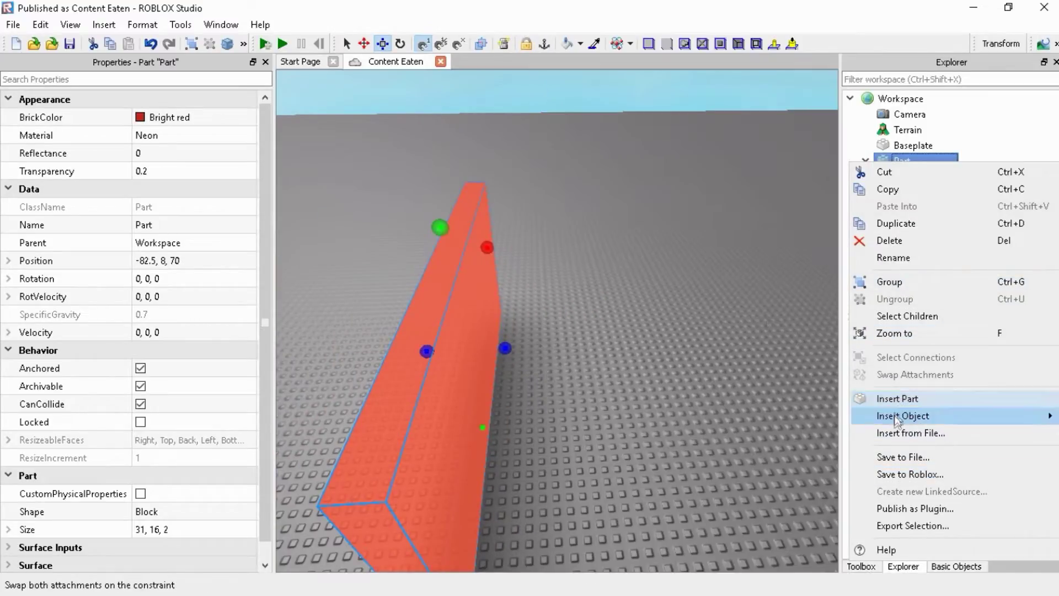
left_click(885, 236)
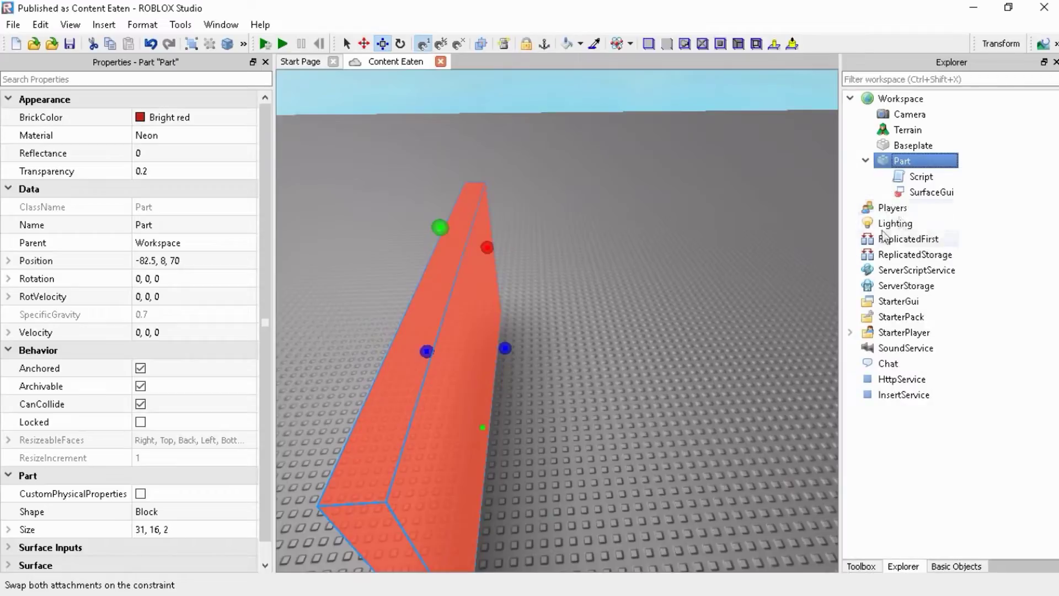
left_click(931, 191)
right_click(930, 190)
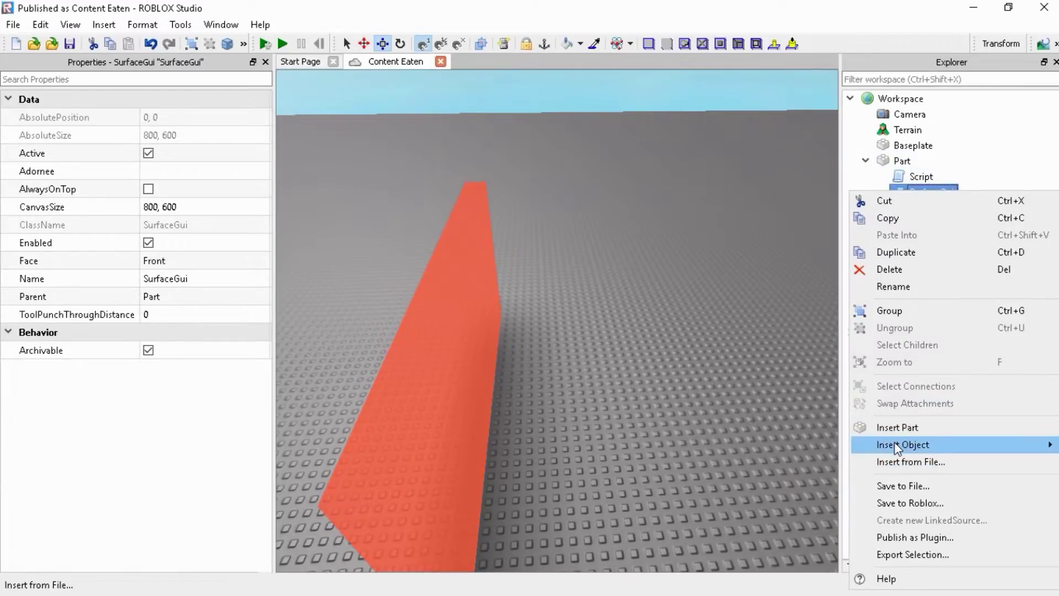
mouse_move(895, 445)
left_click(717, 93)
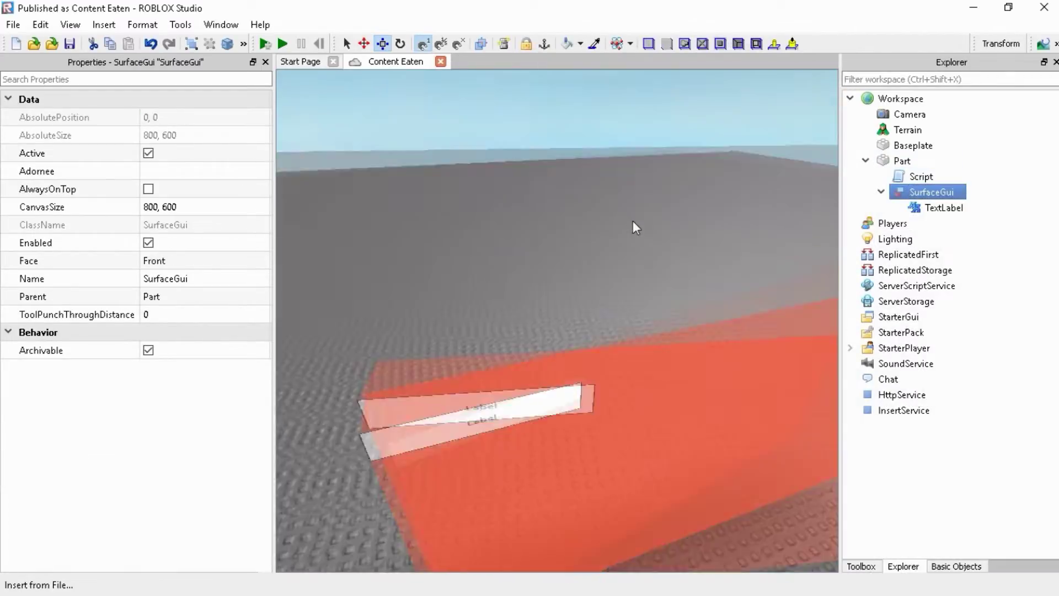
right_click_drag(633, 221, 633, 220)
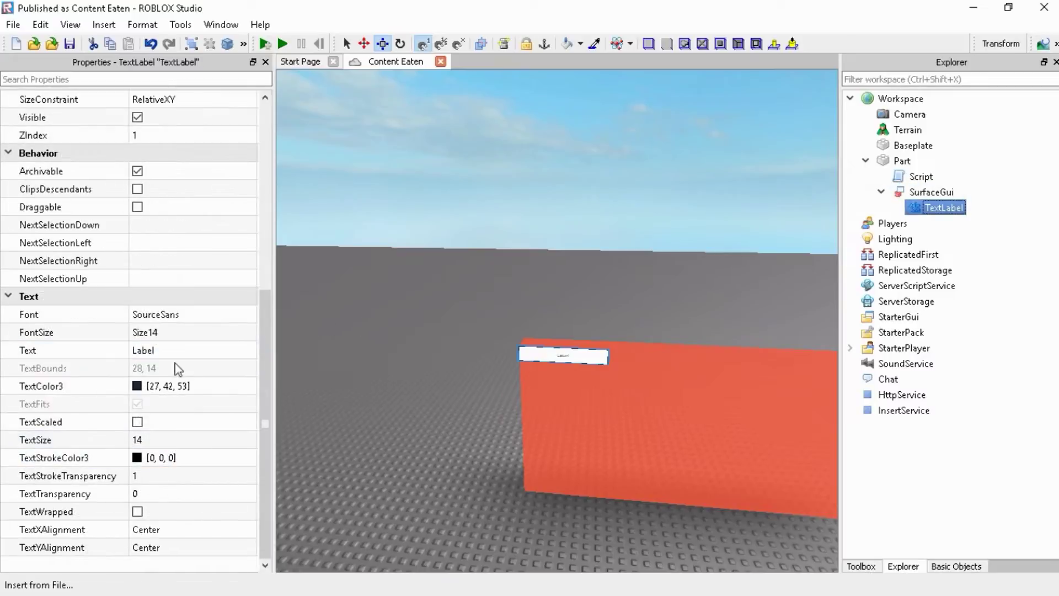
- Set the label's Text to CLOSED and its Size to 800 by 600
left_click(181, 348)
type("CLOSED")
key("Return")
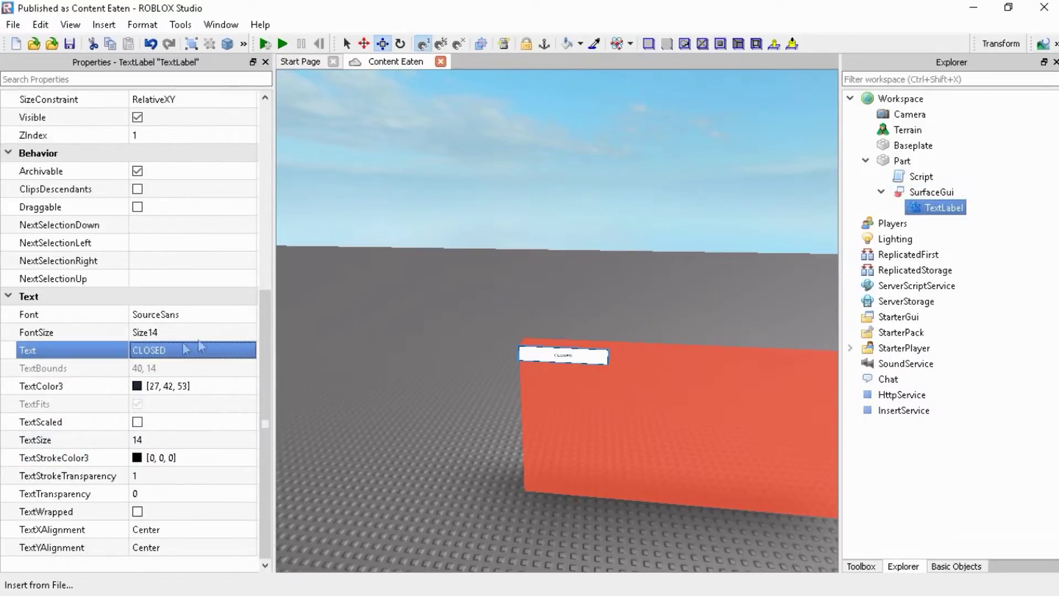
key("f")
scroll(95, 209, "up", 4)
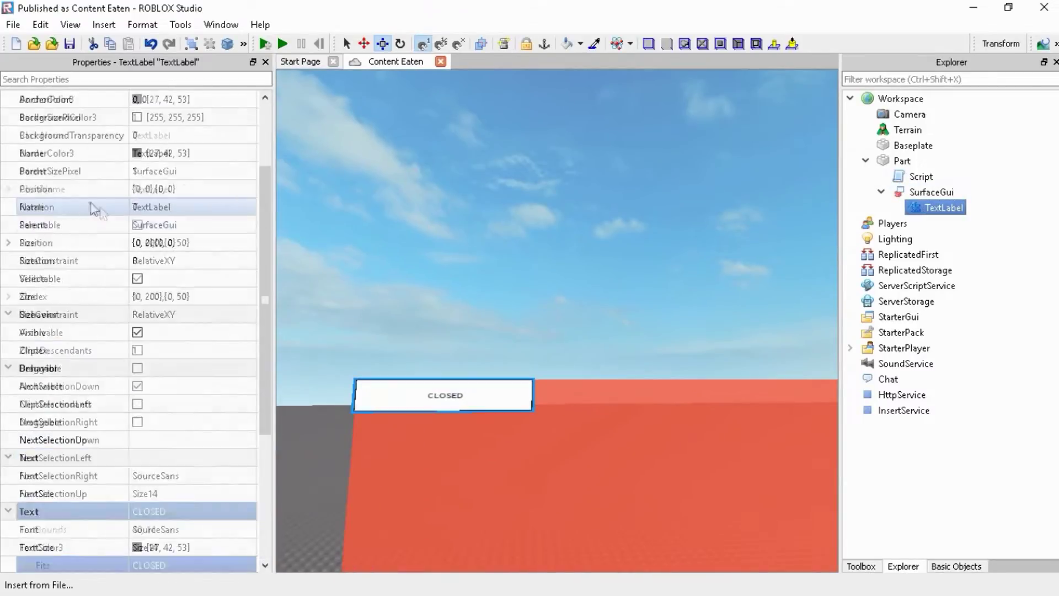
double_click(153, 296)
type("800")
key("Return")
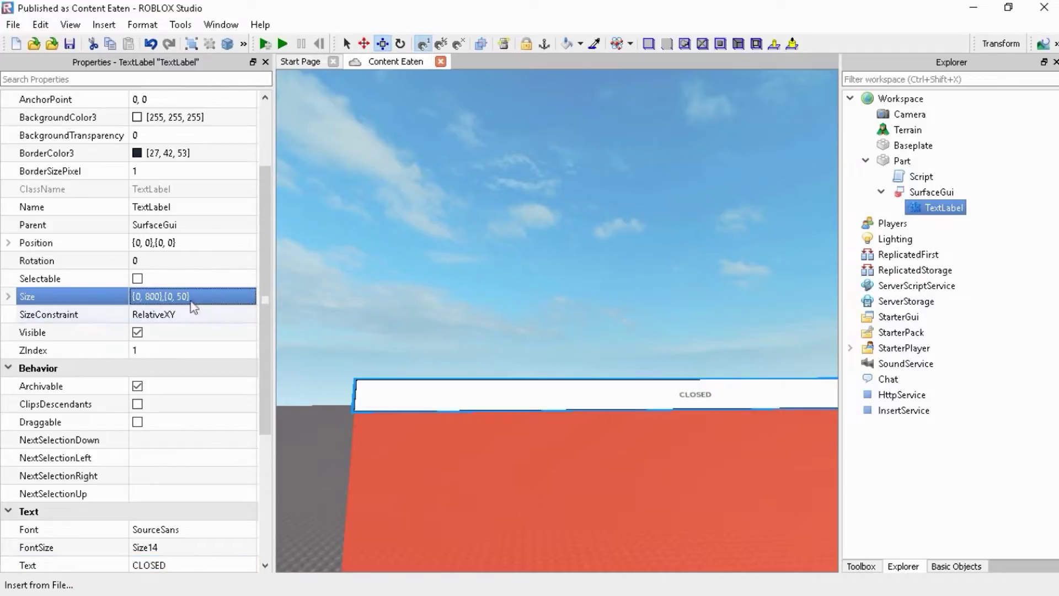
double_click(186, 296)
type("600")
key("Return")
key("f")
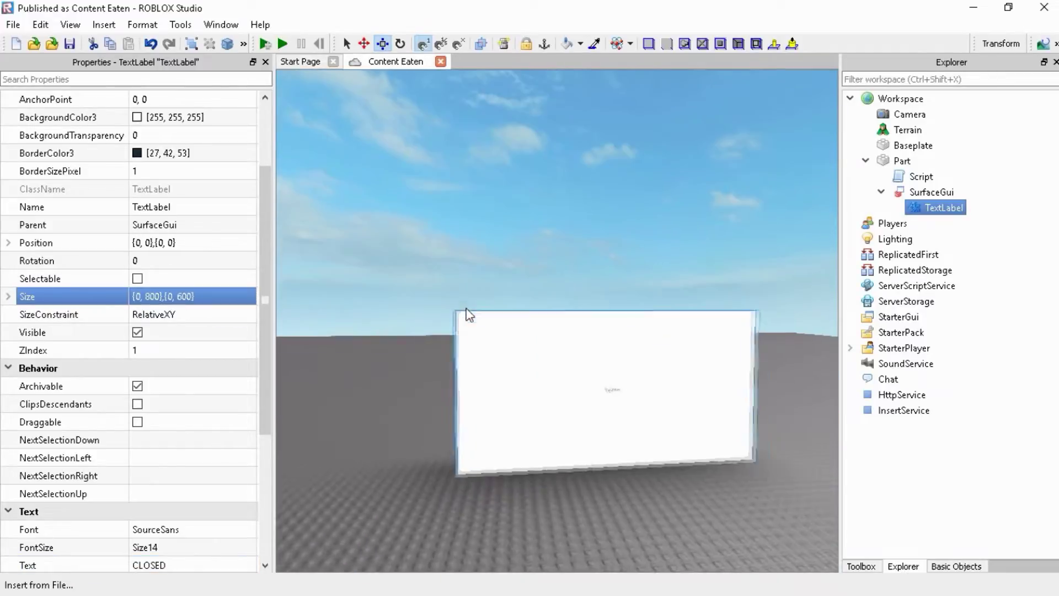
scroll(198, 320, "down", 4)
- Give the label SourceSansLight font, Size96 font size and white TextColor3
double_click(188, 319)
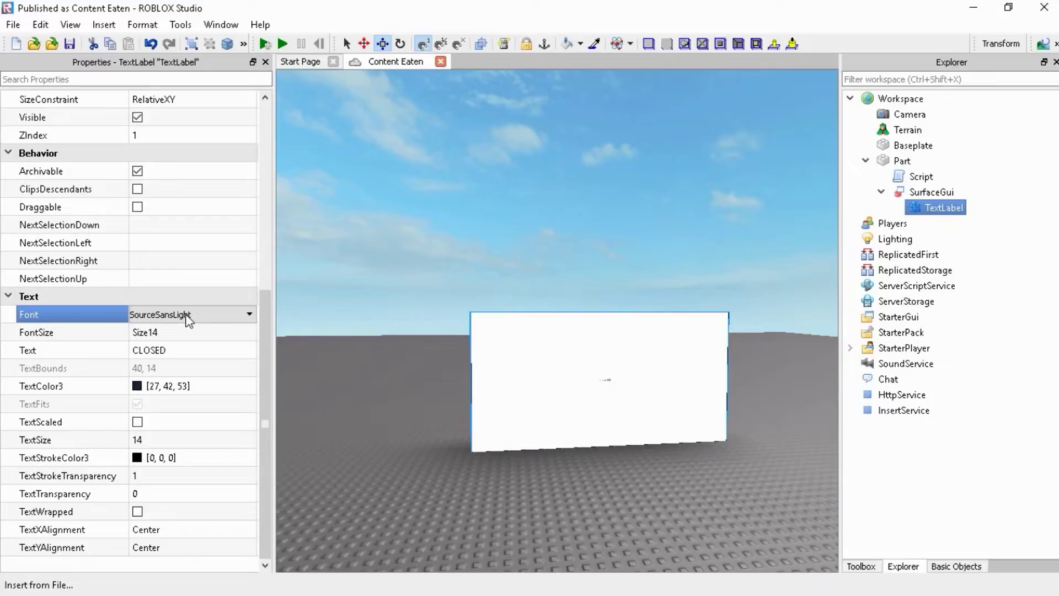
scroll(188, 320, "down", 1)
left_click(188, 332)
scroll(183, 332, "down", 9)
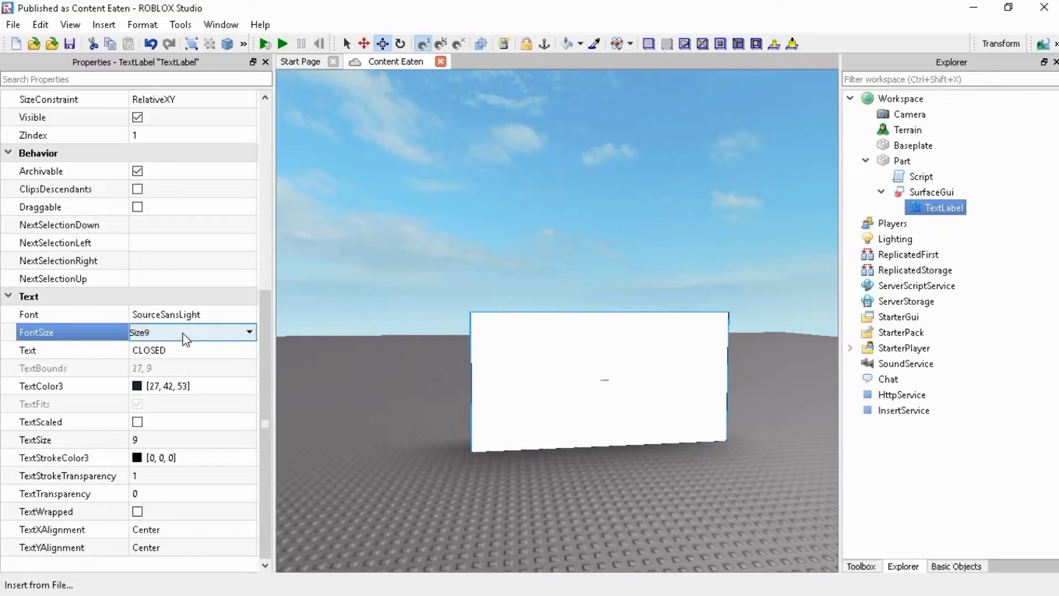
scroll(457, 358, "up", 3)
left_click(137, 386)
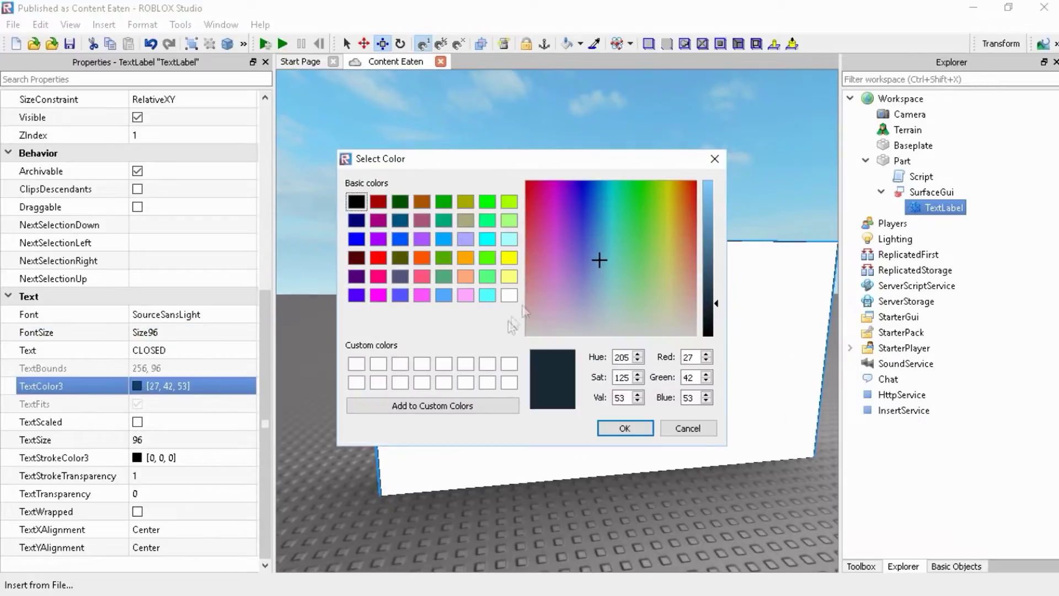
left_click(509, 295)
left_click(624, 428)
scroll(50, 295, "up", 6)
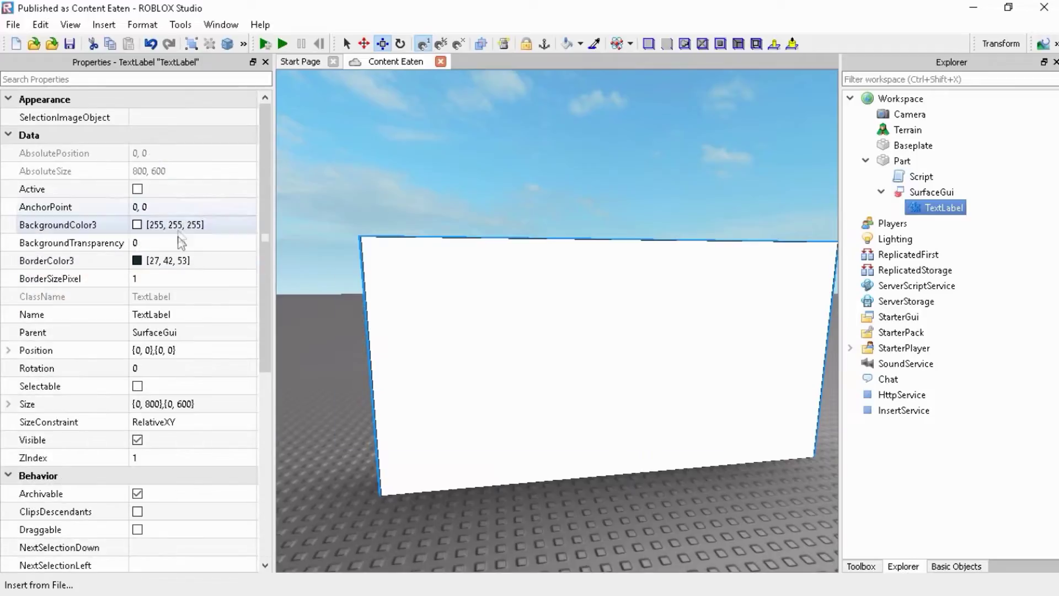
- Set the label's BackgroundTransparency to 1 and reselect the SurfaceGui
left_click(223, 242)
type("1")
key("Return")
right_click_drag(350, 259, 219, 309)
scroll(220, 308, "down", 6)
scroll(435, 353, "up", 5)
scroll(447, 353, "down", 5)
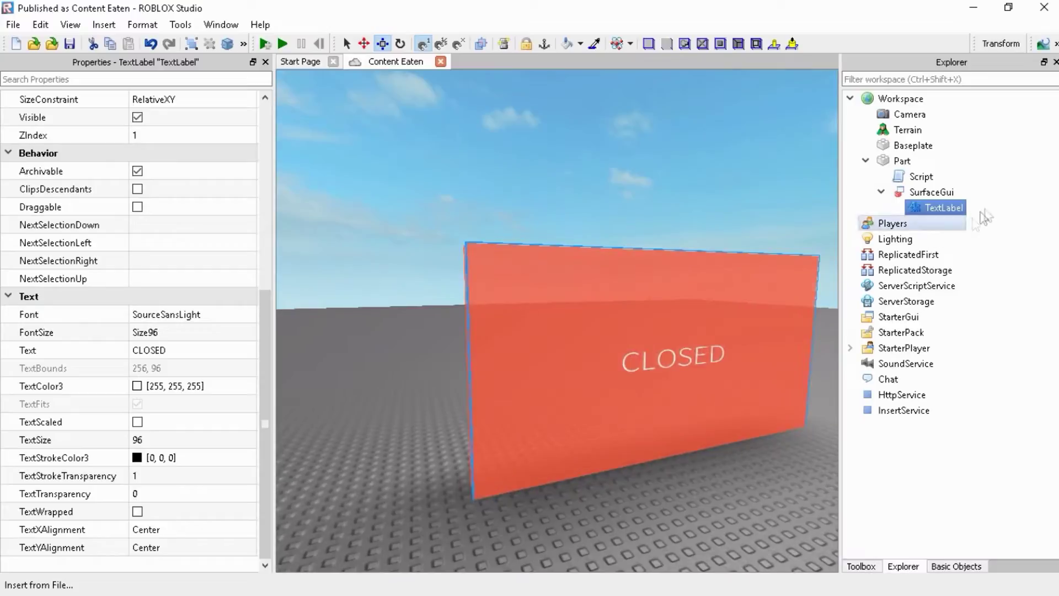
left_click(932, 192)
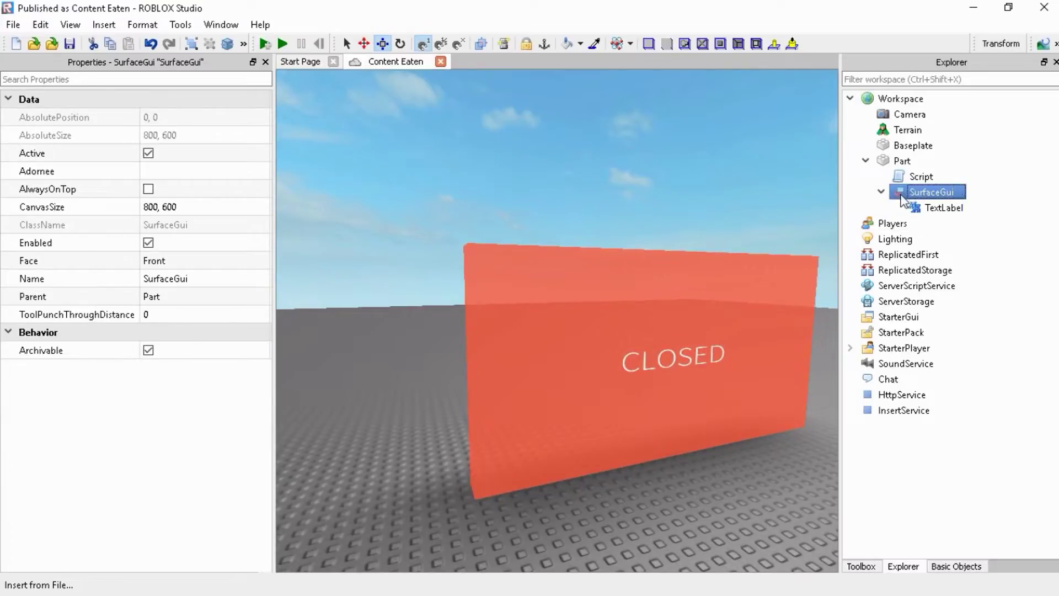
- Duplicate the SurfaceGui, name the copy SurfaceGui2, and set its Face to Back
key("ctrl+d")
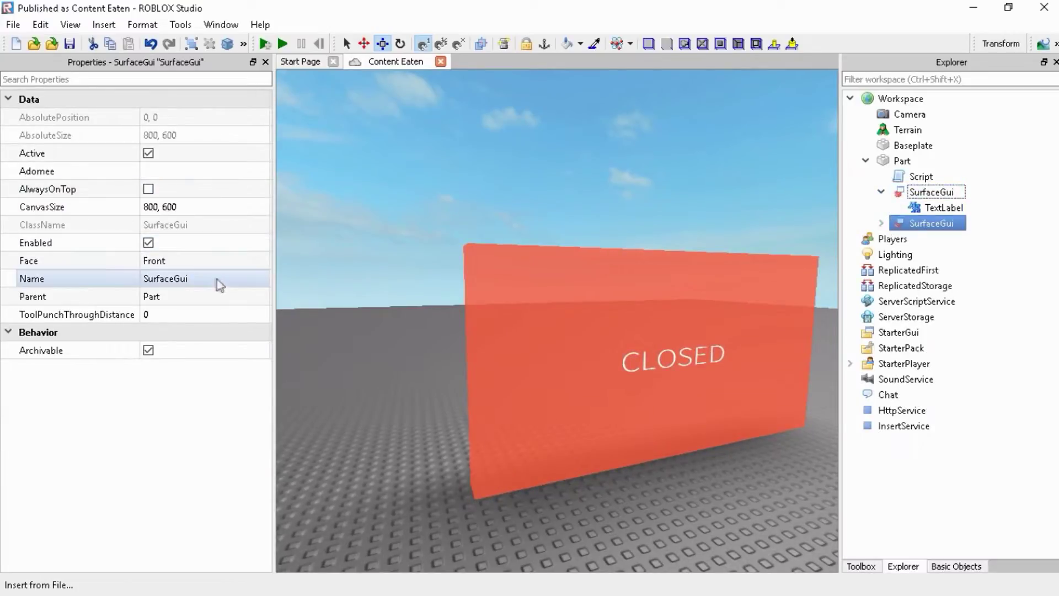
left_click(217, 278)
key("Tab")
left_click(263, 277)
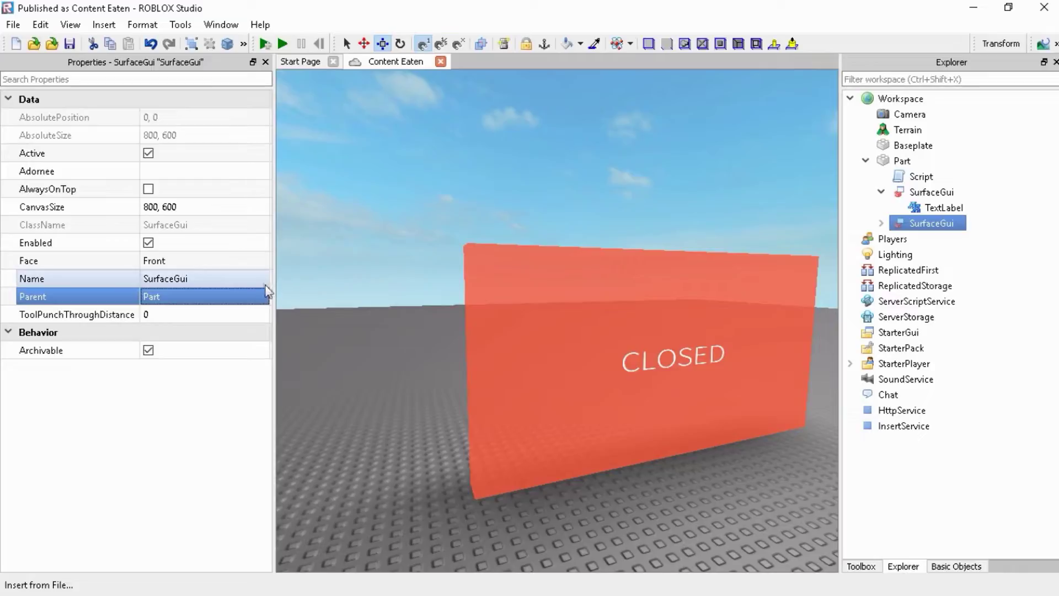
type("2")
key("Return")
left_click(217, 257)
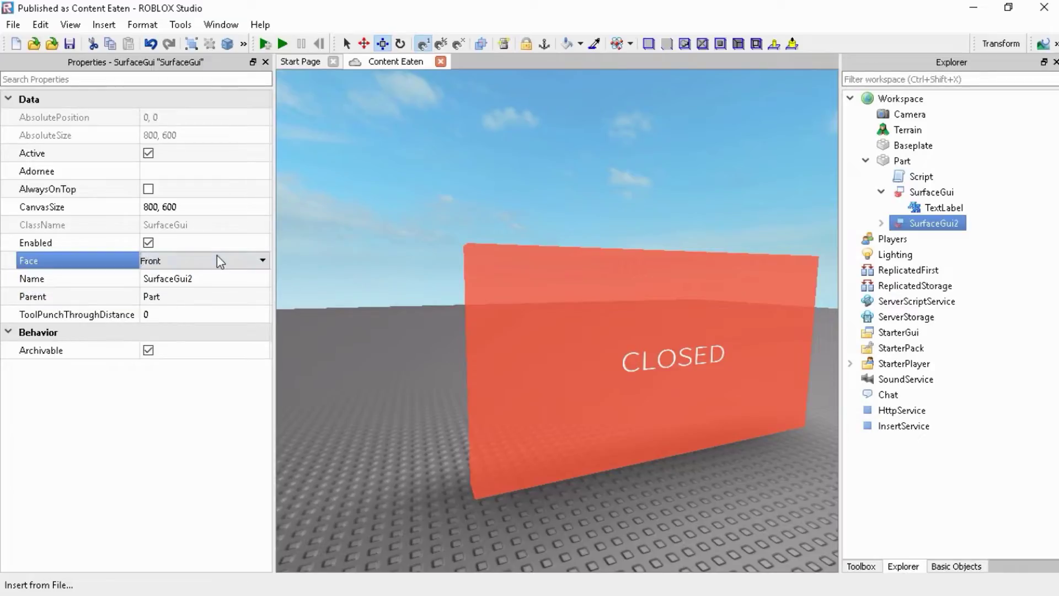
key("b")
- Orbit around the red part to check CLOSED shows on both sides, then reopen the door script
right_click_drag(462, 260, 591, 193)
left_click(657, 208)
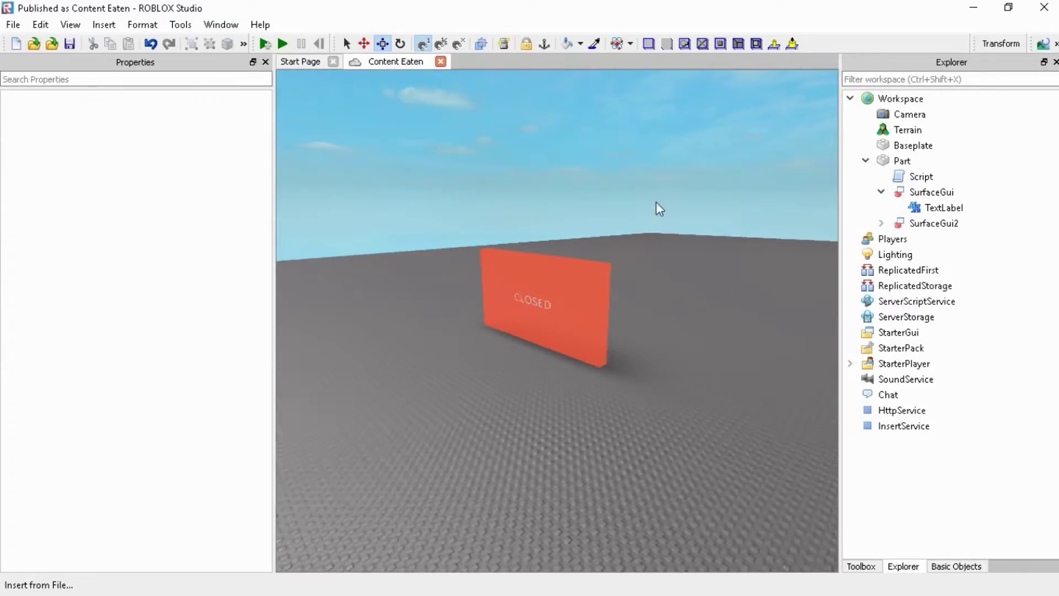
key("w")
left_click(880, 192)
key("w")
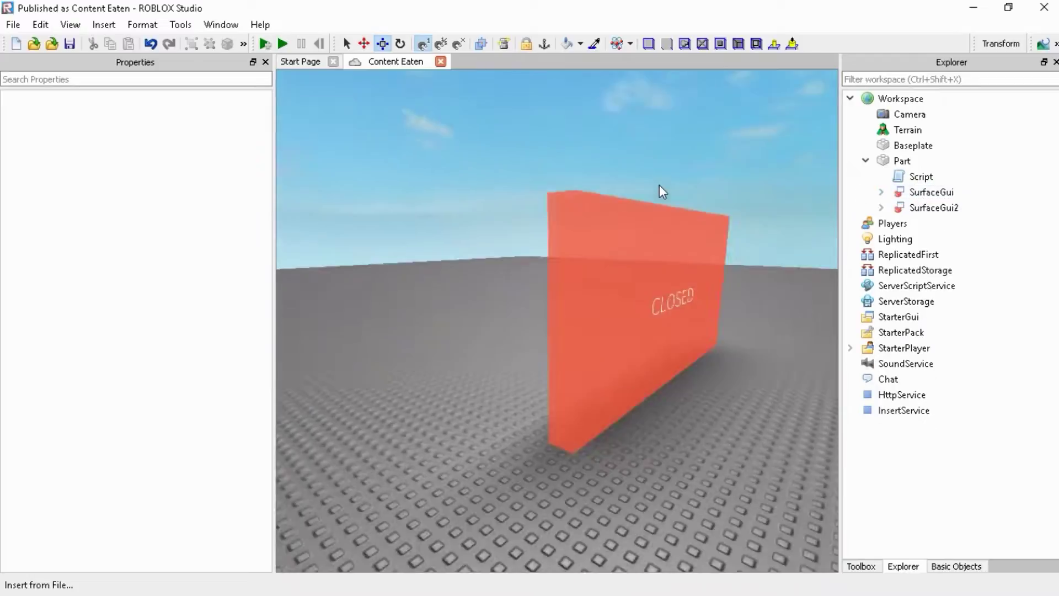
key("s")
right_click_drag(659, 184, 660, 185)
double_click(916, 177)
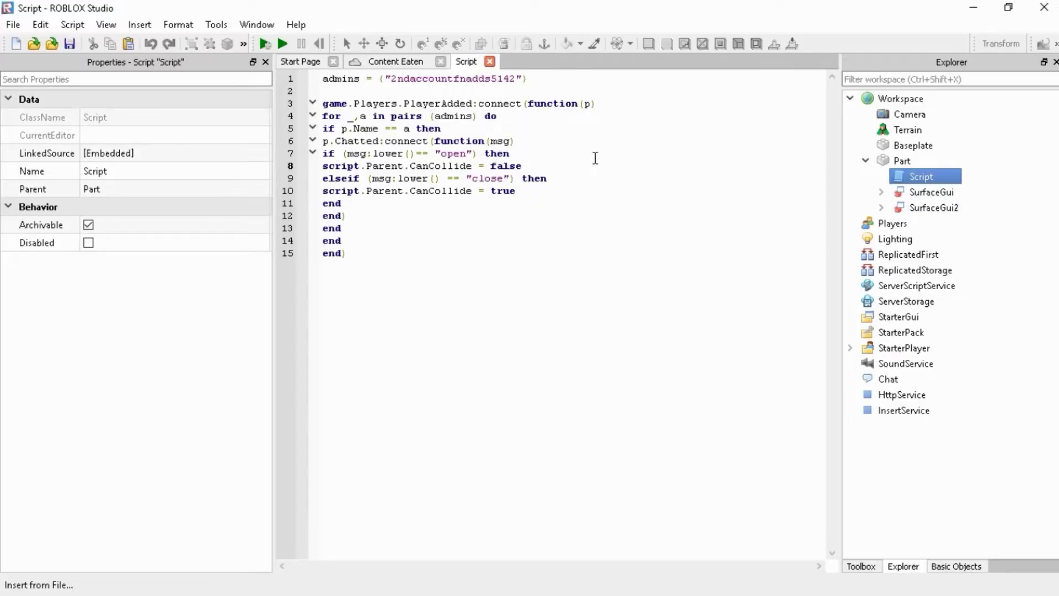
- Add a line in the open branch that turns the part Bright green
key("Return")
type("script.")
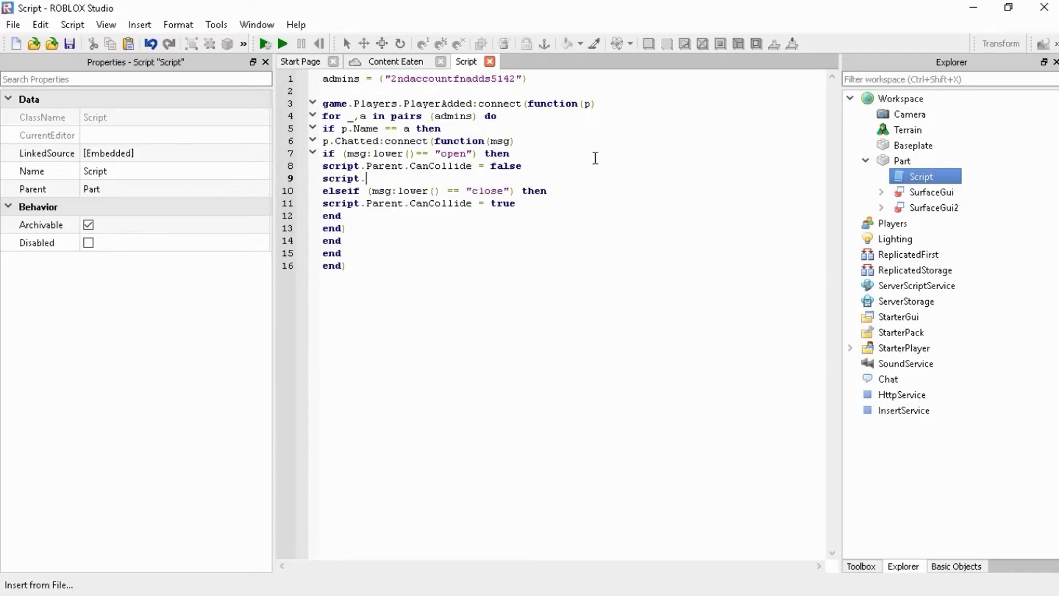
type("Parent.BrickC")
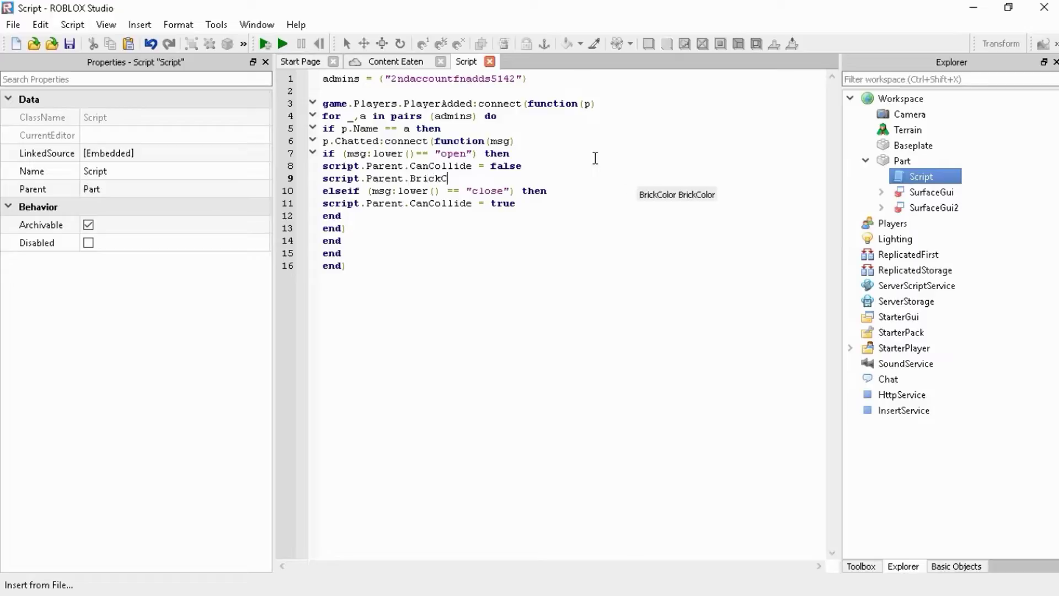
type("olor = BrickCol")
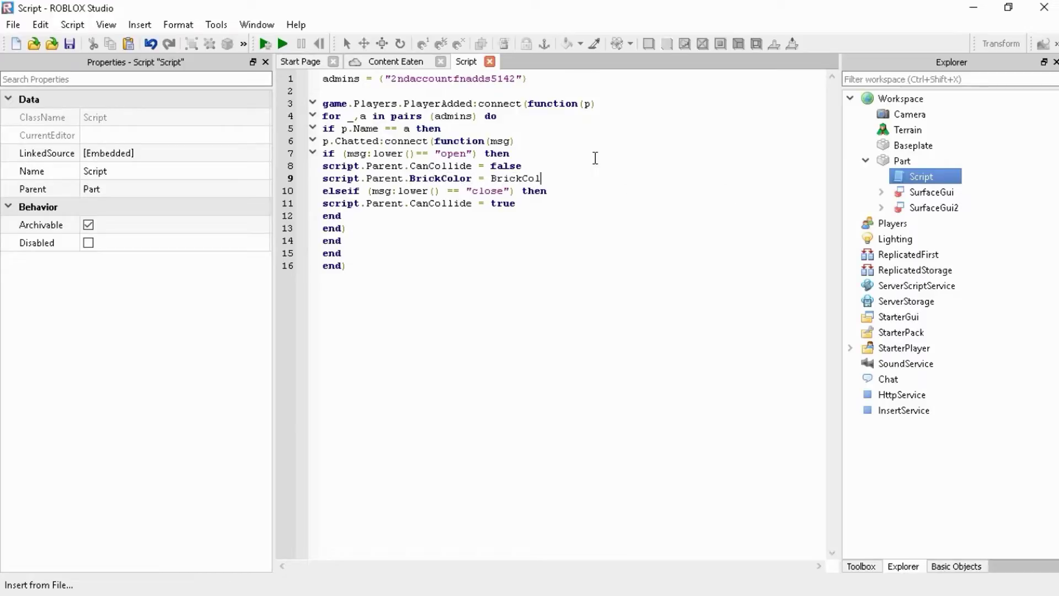
type("or.new(\"Bright green")
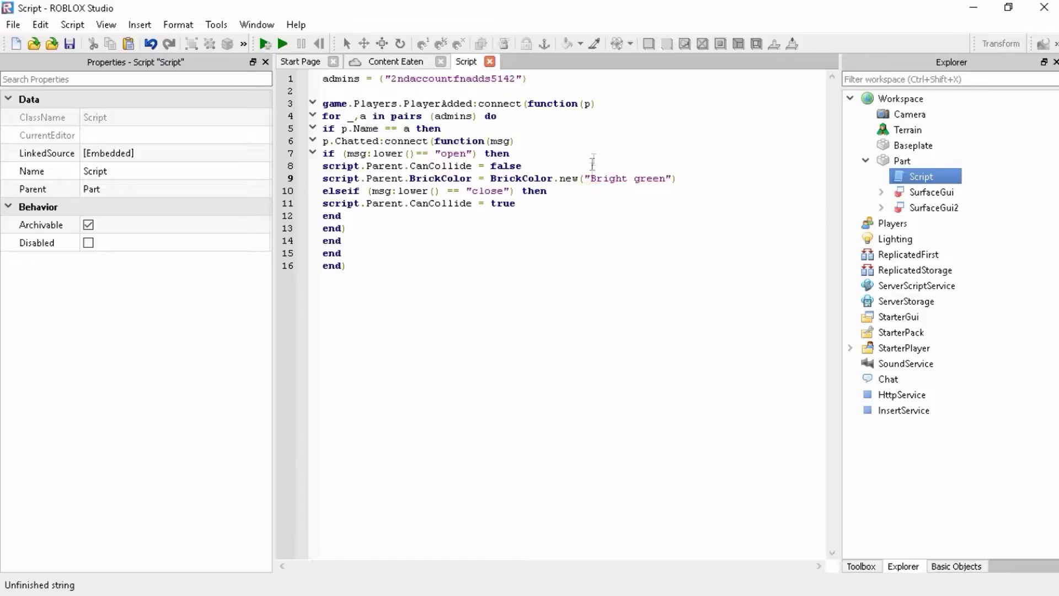
left_click_drag(634, 182, 687, 183)
left_click(668, 178)
key("Return")
key("BackSpace")
key("Return")
- Set both the SurfaceGui and SurfaceGui2 label texts to OPEN in the open branch
type("script")
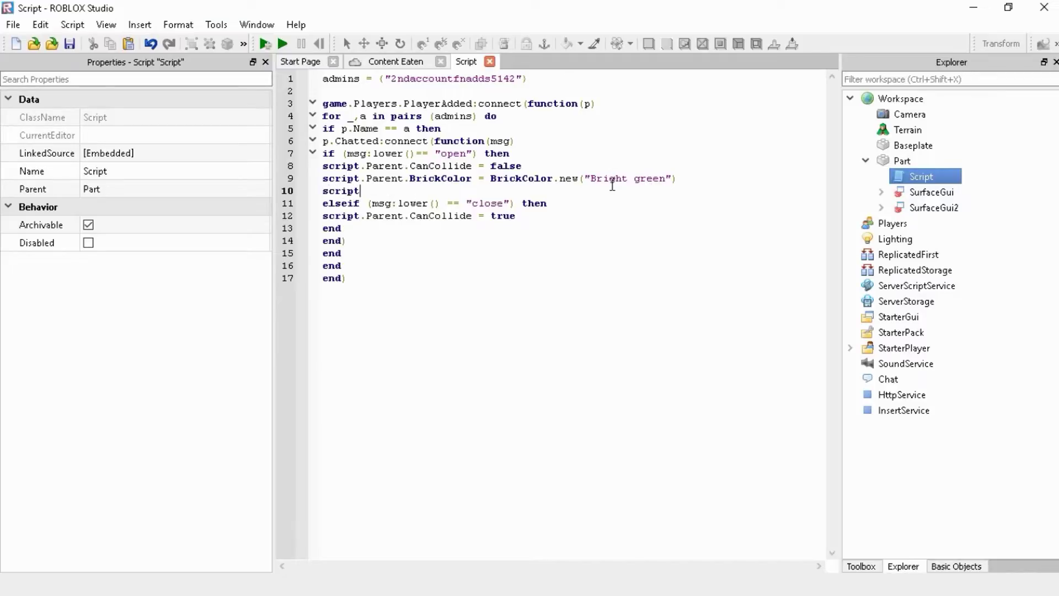
type(".Parent.SurfaC")
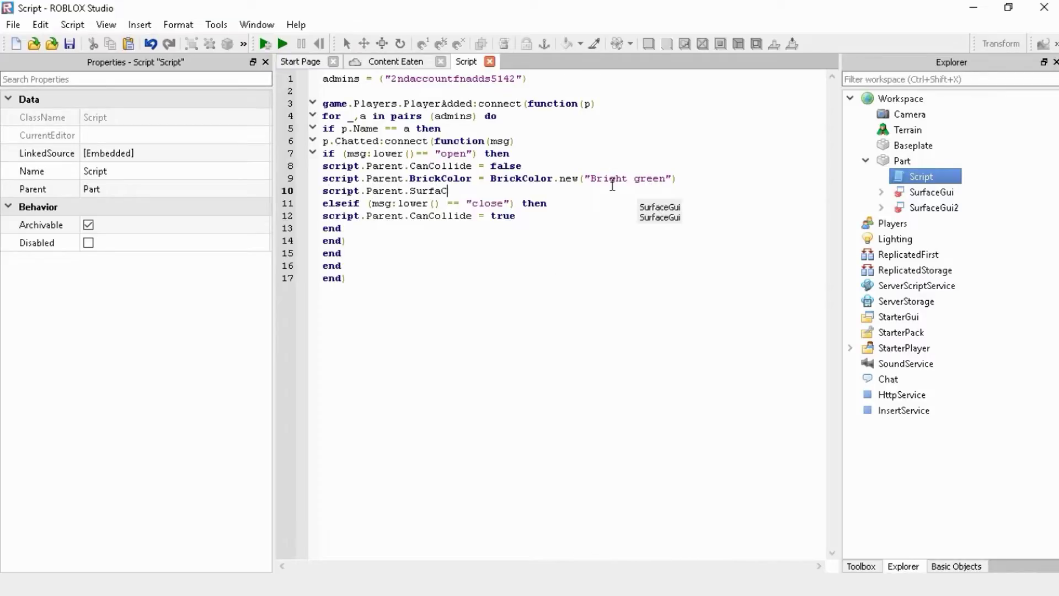
type("ceGui.")
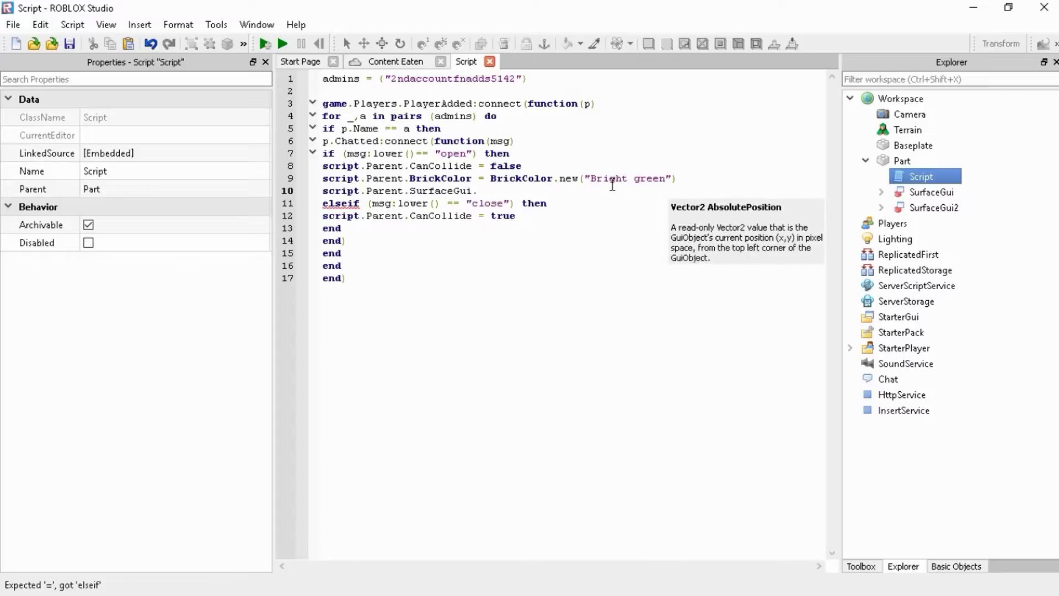
type("TextLabel.Text = \"OPEN")
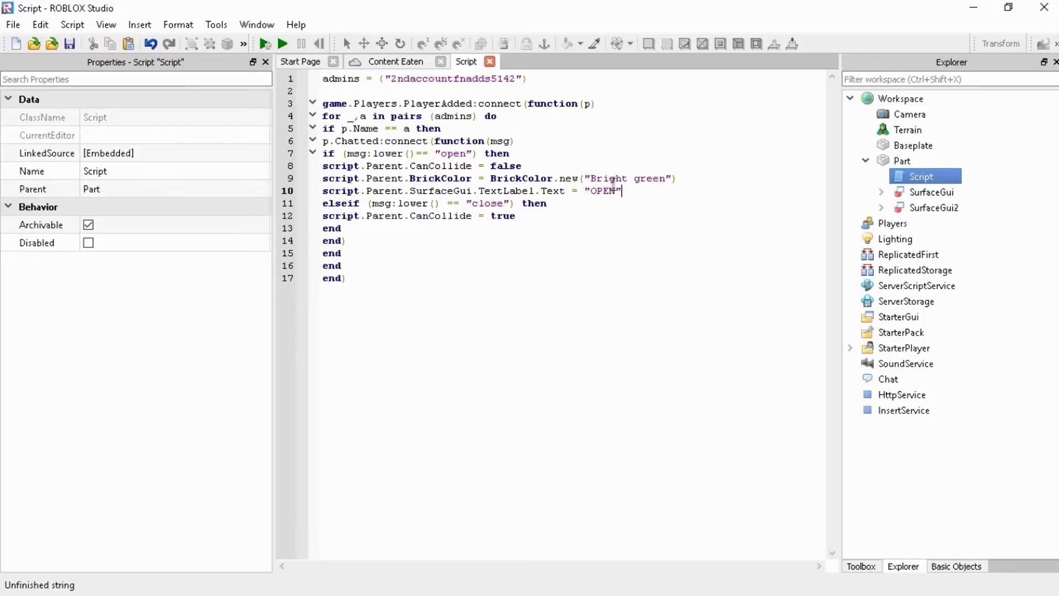
key("shift+Home")
key("ctrl+c")
left_click(651, 192)
key("Return")
key("ctrl+v")
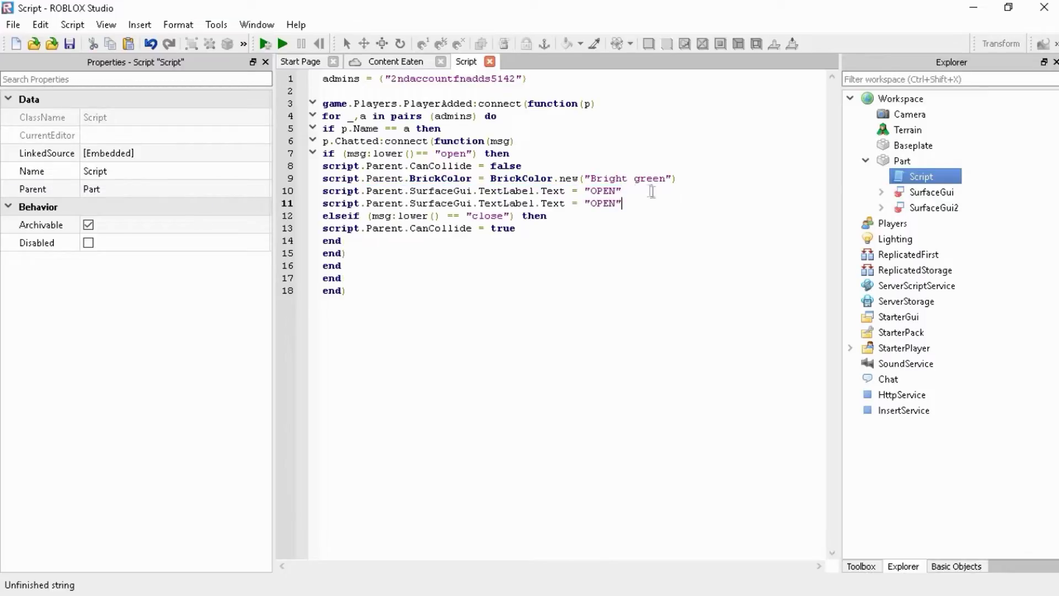
left_click(476, 203)
type("2")
- Copy the label-text and colour lines into the close branch as CLOSED and Bright red
left_click_drag(634, 203, 323, 191)
key("ctrl+c")
left_click(526, 223)
key("ctrl+v")
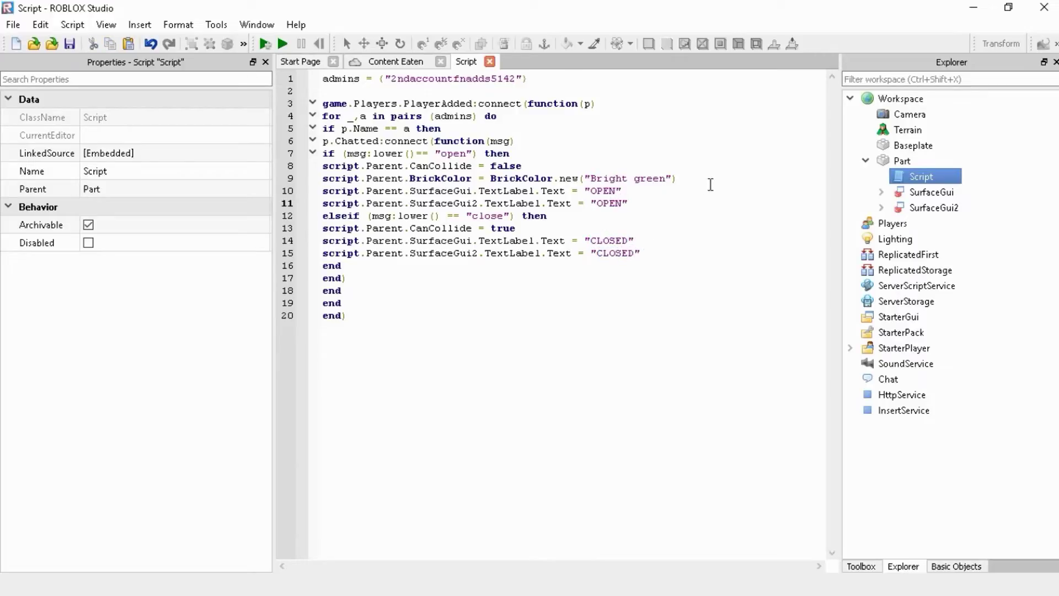
left_click_drag(677, 178, 261, 172)
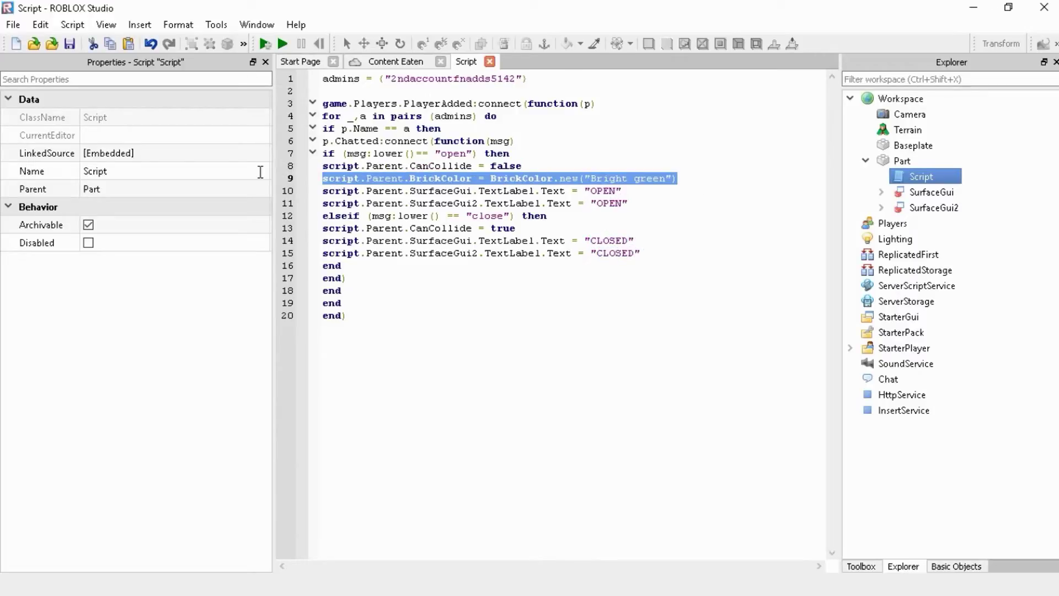
key("ctrl+c")
left_click(537, 229)
key("Return")
key("ctrl+v")
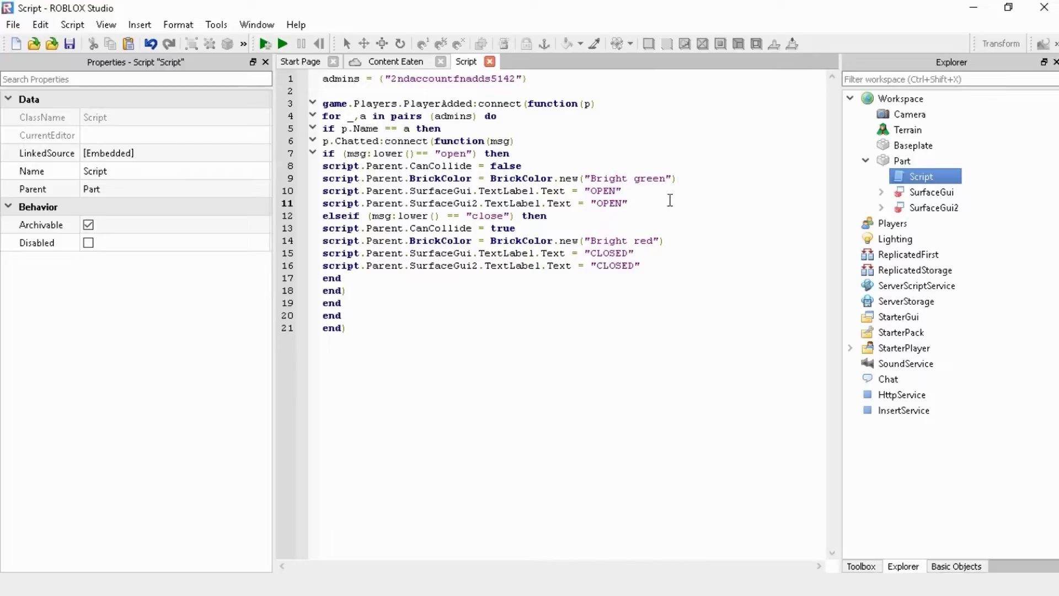
left_click(489, 62)
right_click_drag(697, 186, 697, 186)
- Search the Toolbox's Audio category for 'beep'
left_click(861, 566)
scroll(726, 260, "down", 5)
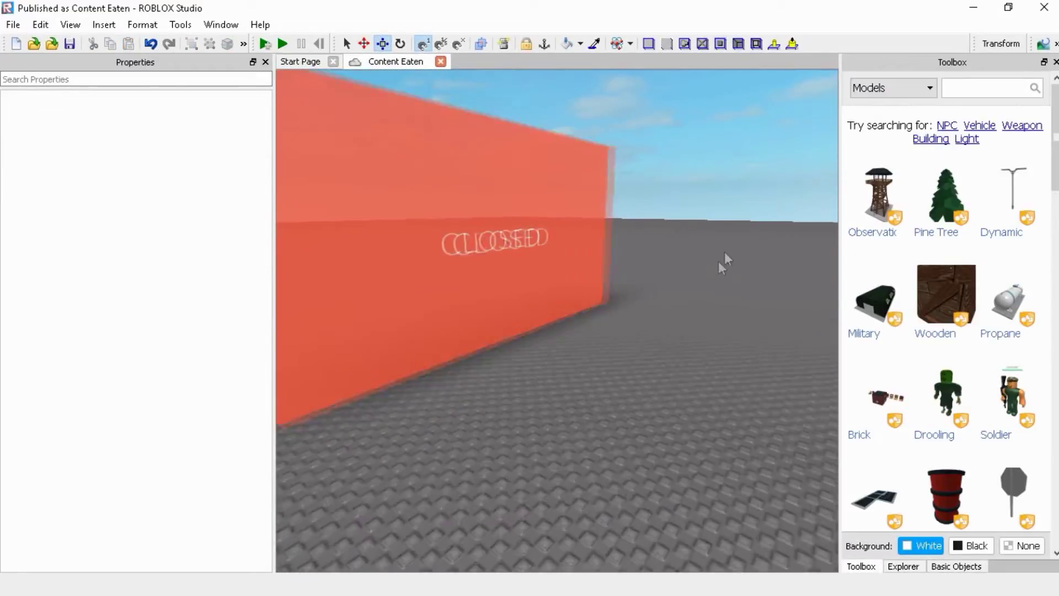
left_click(880, 91)
left_click(875, 102)
right_click_drag(792, 160, 792, 164)
left_click(954, 89)
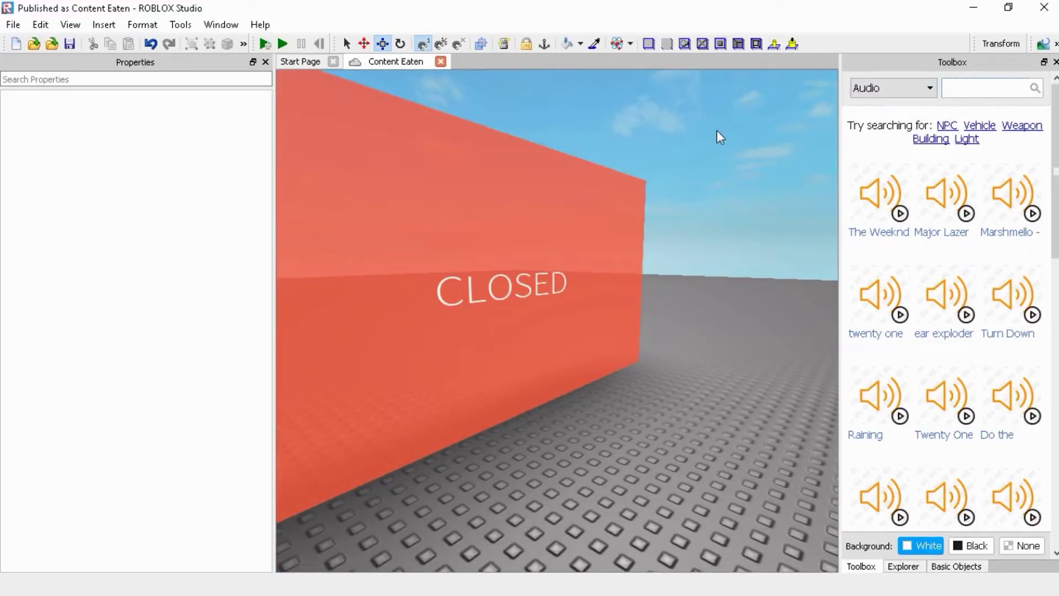
type("beep")
key("Return")
right_click_drag(822, 147, 822, 149)
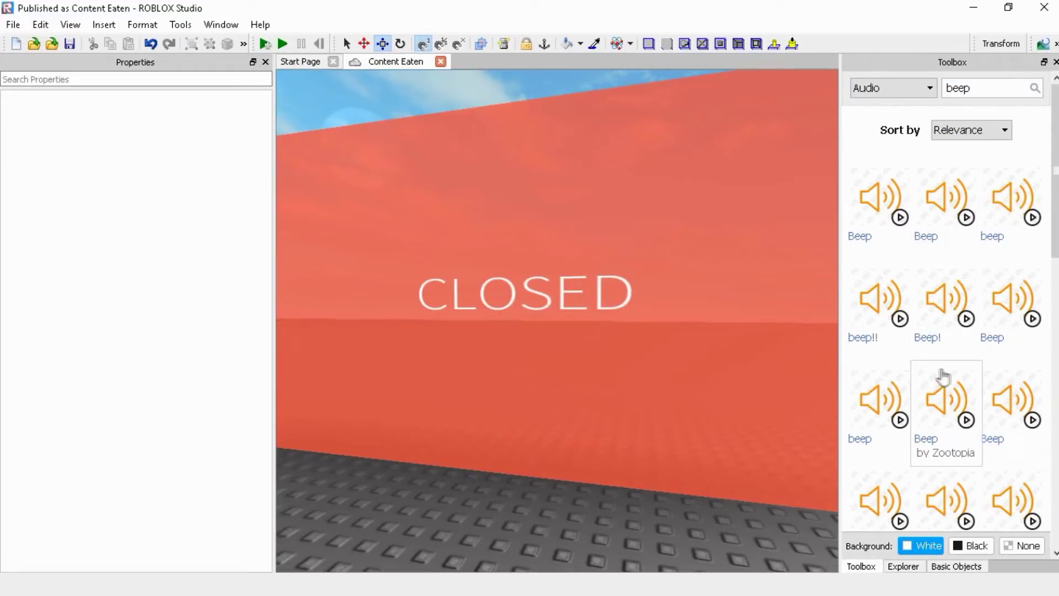
- Insert the Beep! sound, preview it, and rename it Beep
left_click(937, 298)
left_click(905, 566)
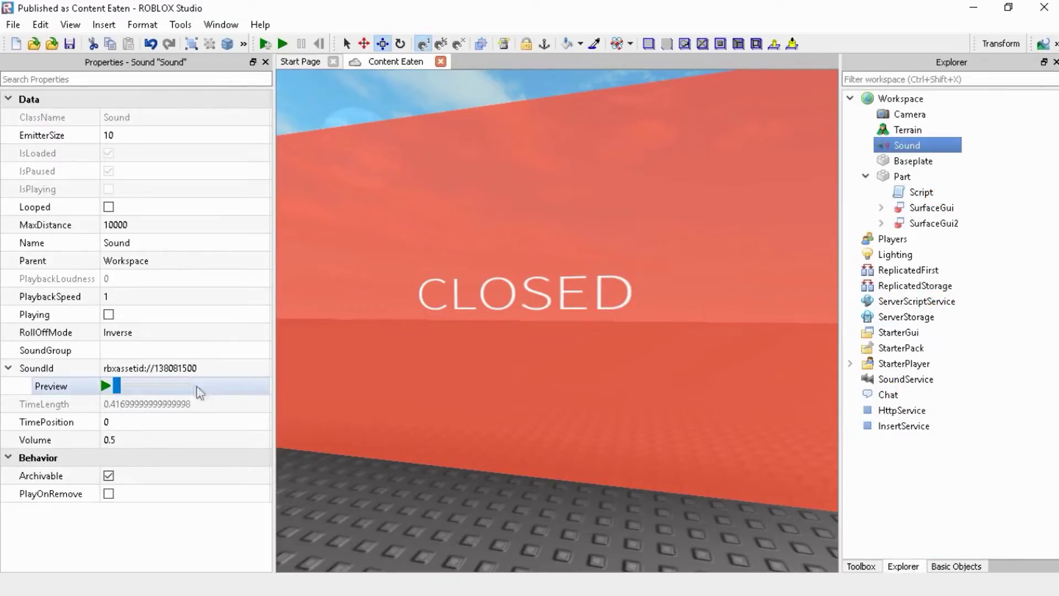
right_click_drag(375, 371, 504, 346)
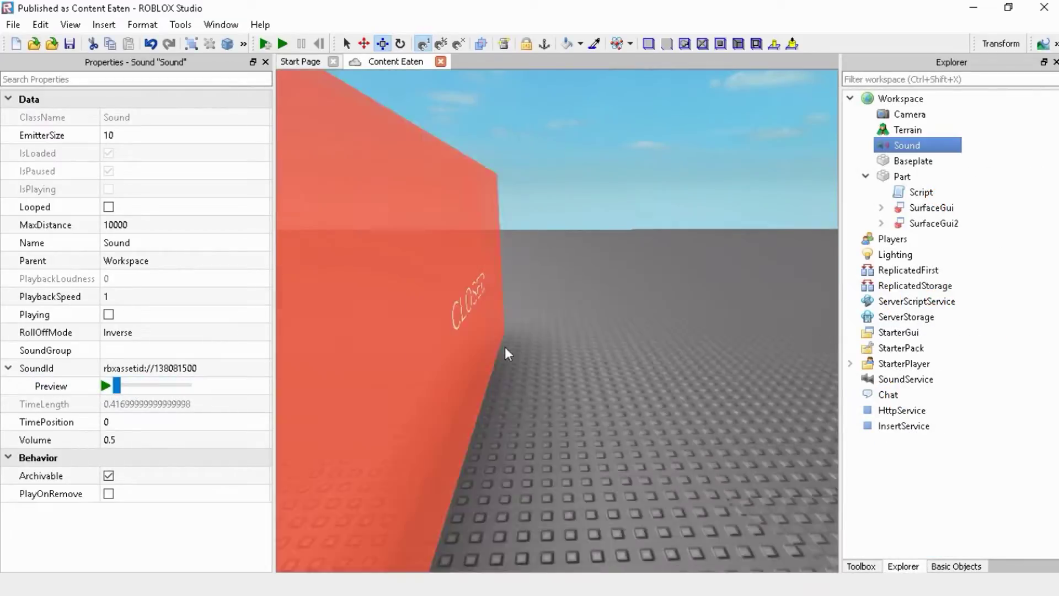
scroll(504, 346, "down", 5)
left_click(138, 245)
type("Be")
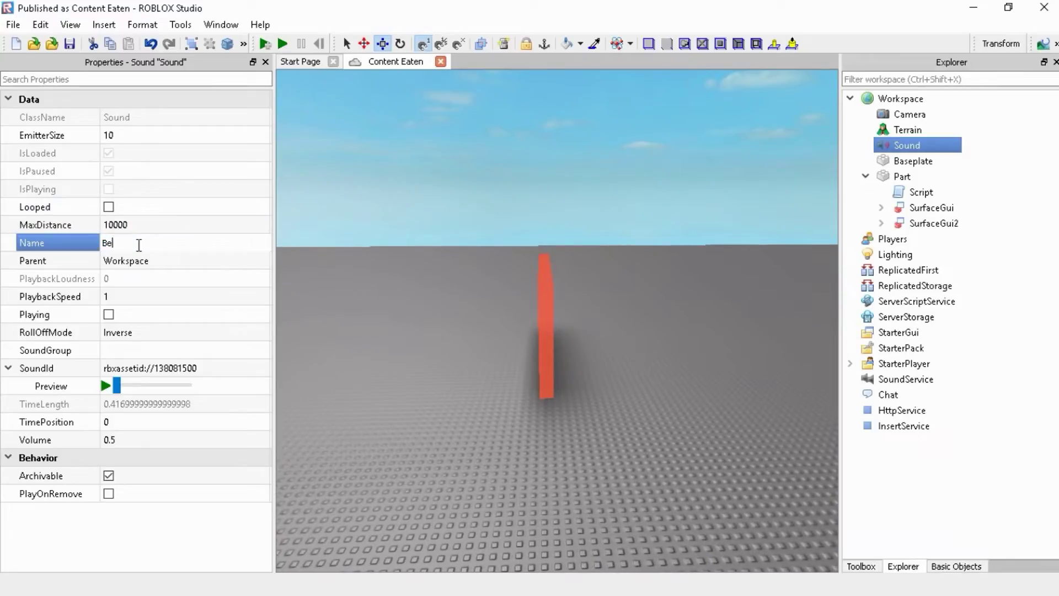
type("ep")
key("Return")
- Drag the Beep sound into the wall Part in Explorer
scroll(712, 154, "up", 5)
left_click(908, 159)
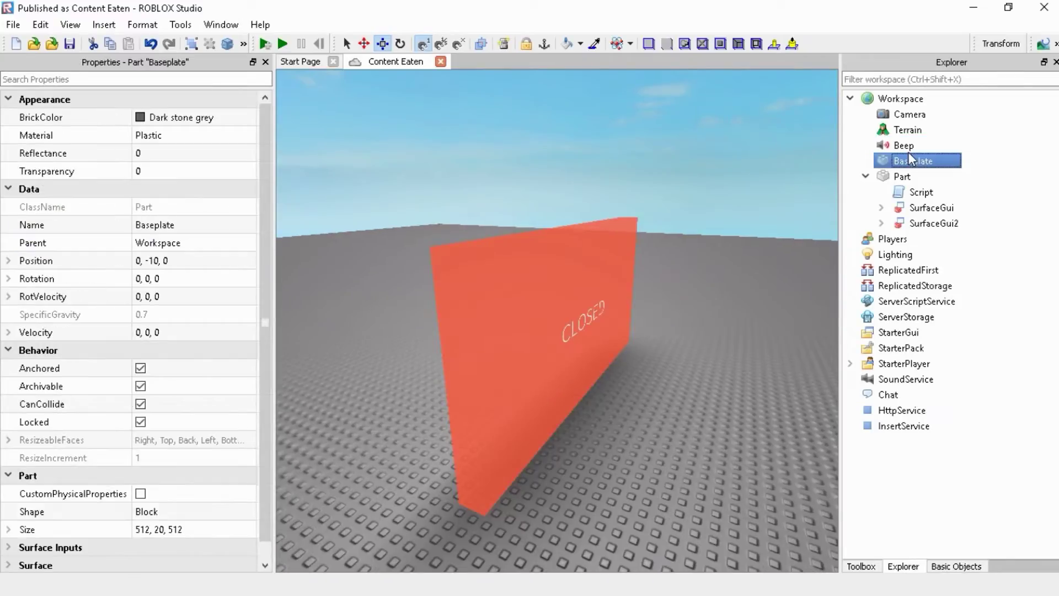
left_click_drag(903, 145, 901, 177)
scroll(656, 228, "down", 10)
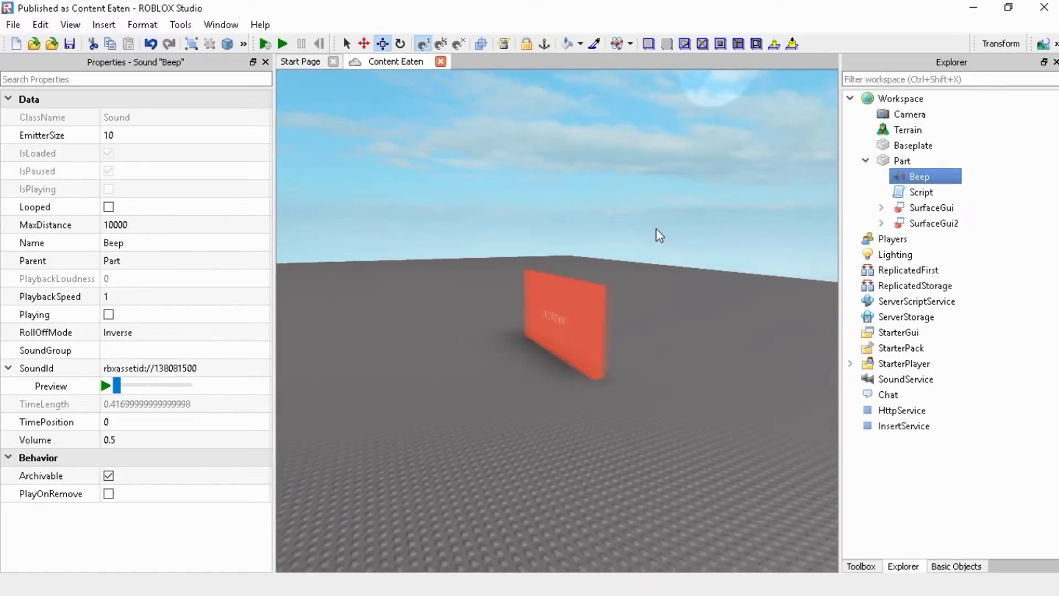
scroll(656, 229, "up", 3)
scroll(645, 176, "up", 3)
right_click_drag(645, 177, 774, 238)
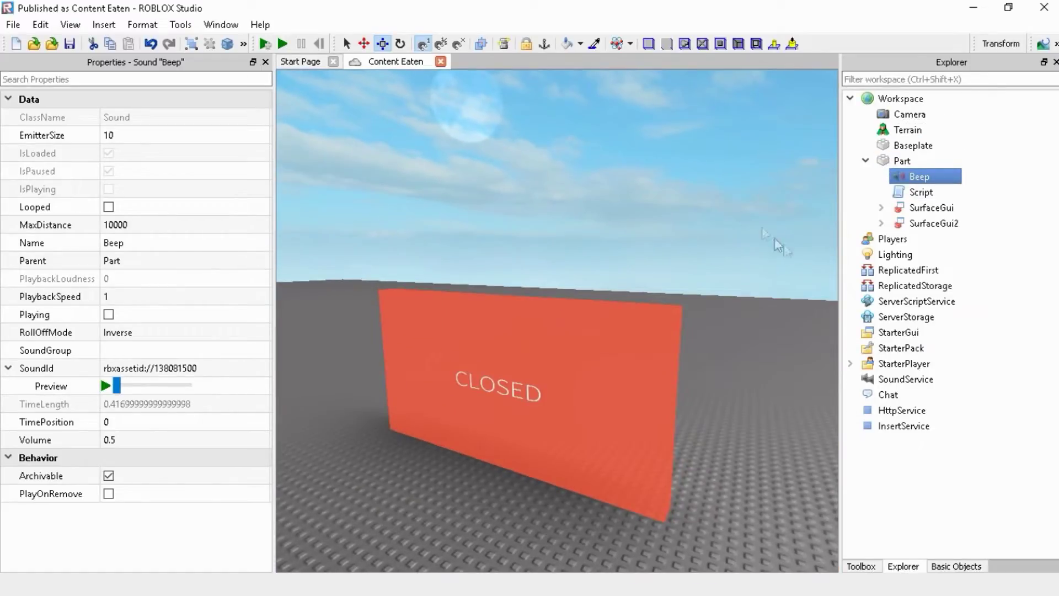
left_click(774, 238)
- Insert a sound from My Audio and move it into the door part
left_click(876, 568)
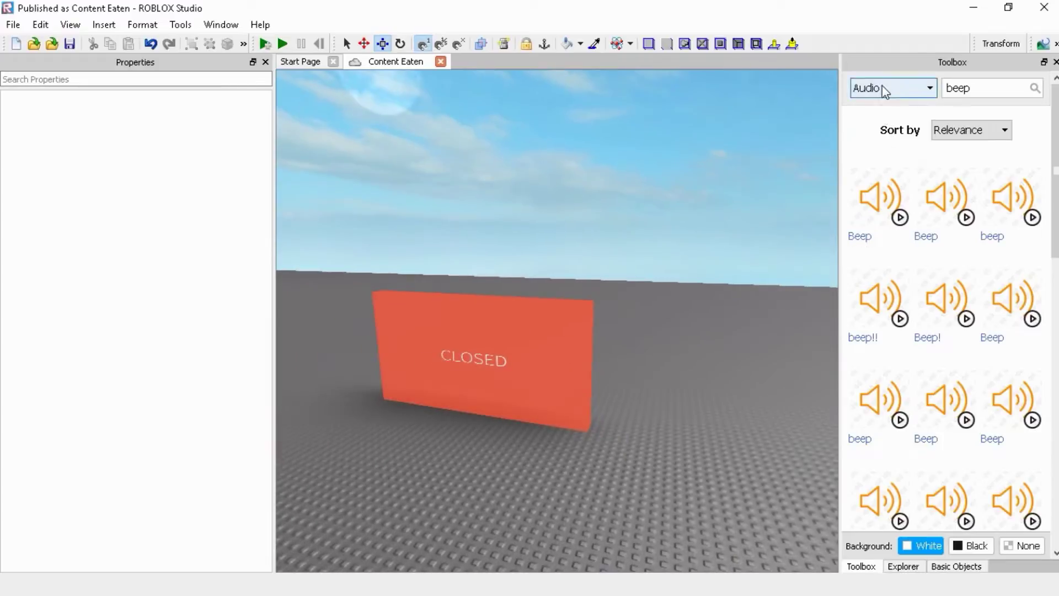
left_click(881, 87)
left_click(874, 154)
right_click_drag(711, 145, 783, 194)
left_click(881, 518)
left_click(903, 566)
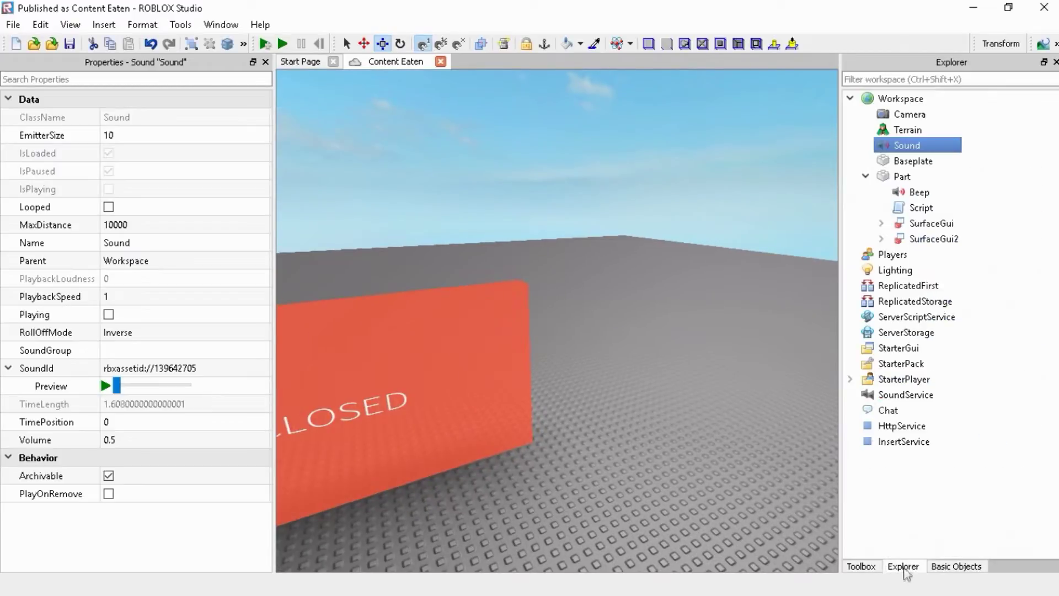
left_click_drag(900, 150, 906, 178)
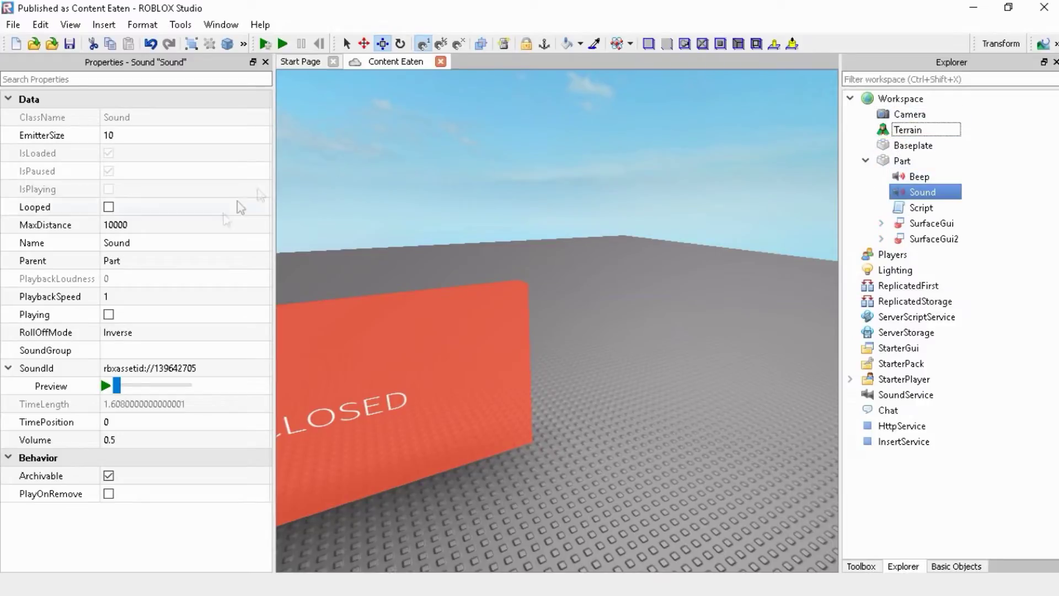
- Rename the new sound FF and reopen the door script
left_click(156, 261)
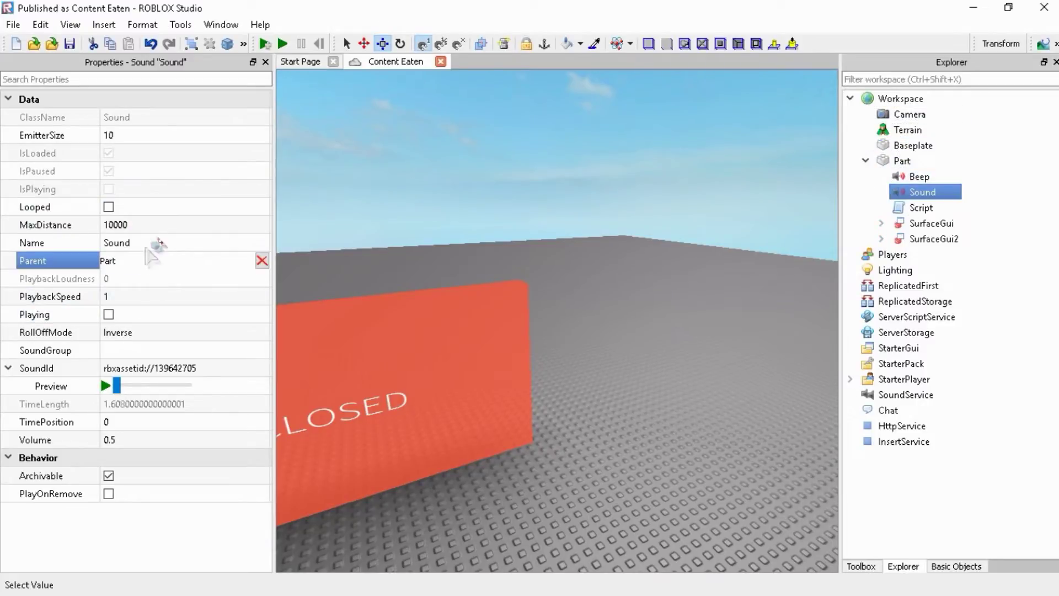
left_click(135, 242)
type("FF")
key("Return")
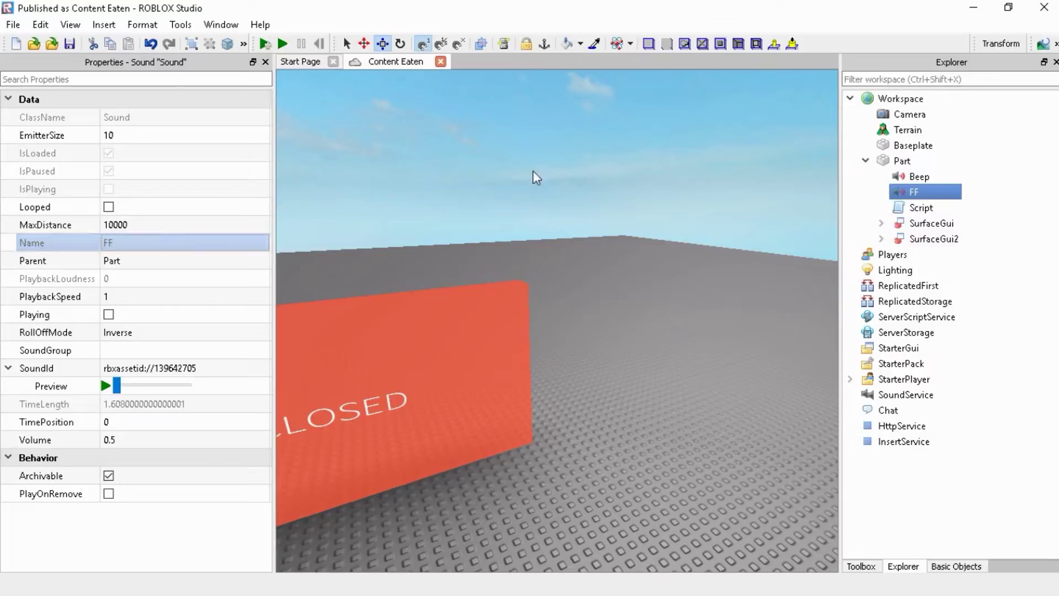
left_click(551, 176)
right_click_drag(552, 175, 556, 170)
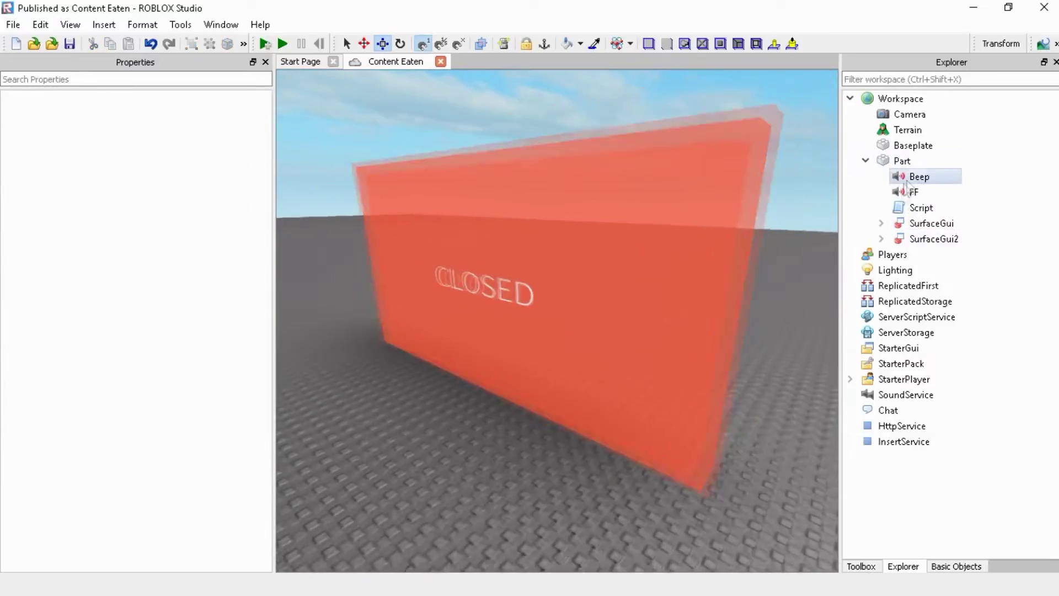
double_click(921, 207)
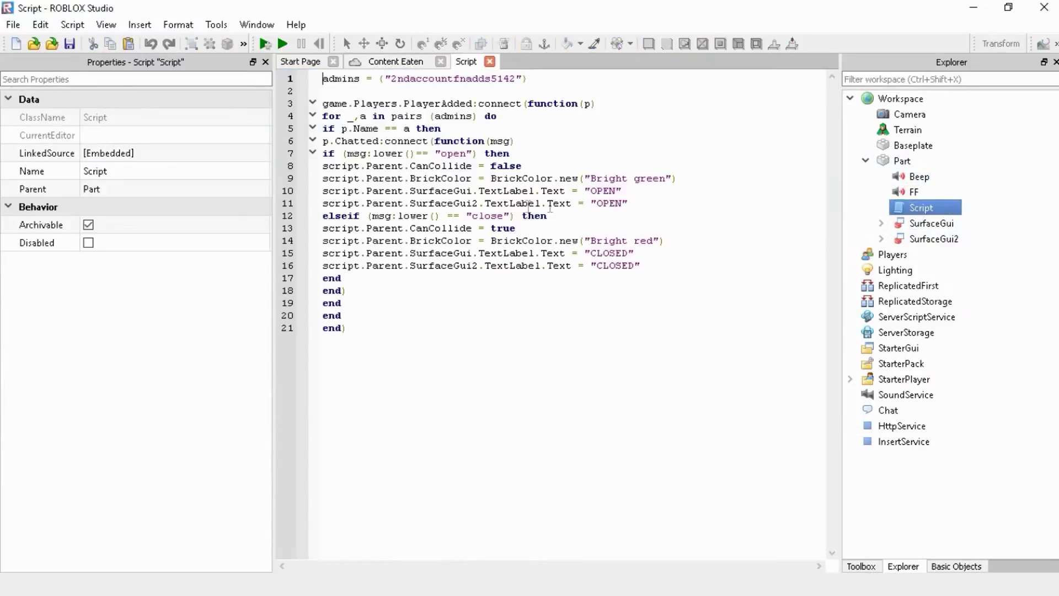
- Add script.Parent.Beep:Play() after the OPEN label line and copy it toward the CLOSED line
left_click(639, 202)
key("Return")
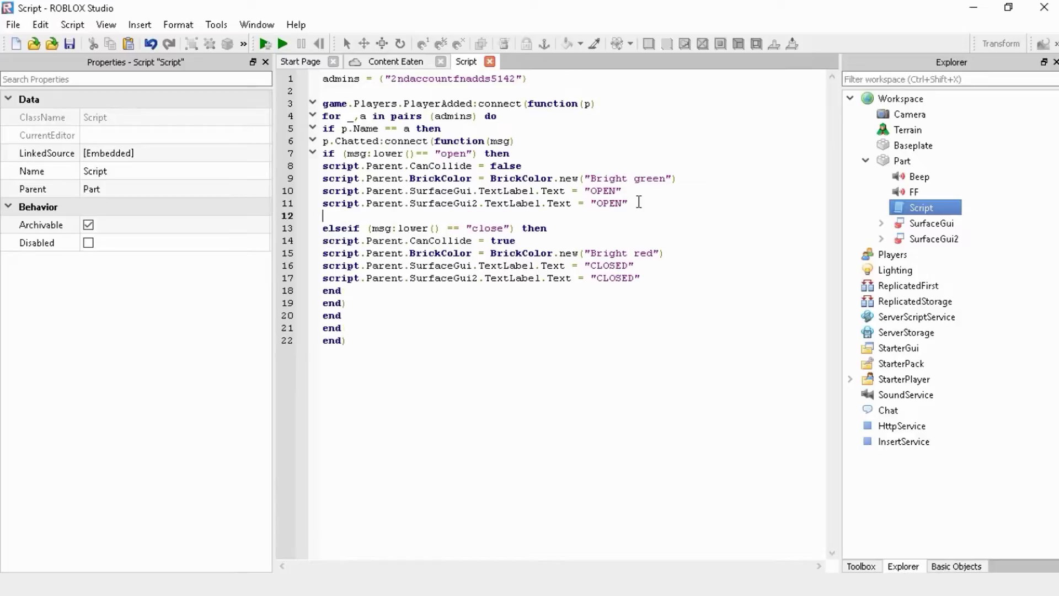
type("script.Parent.Beep:Play(")
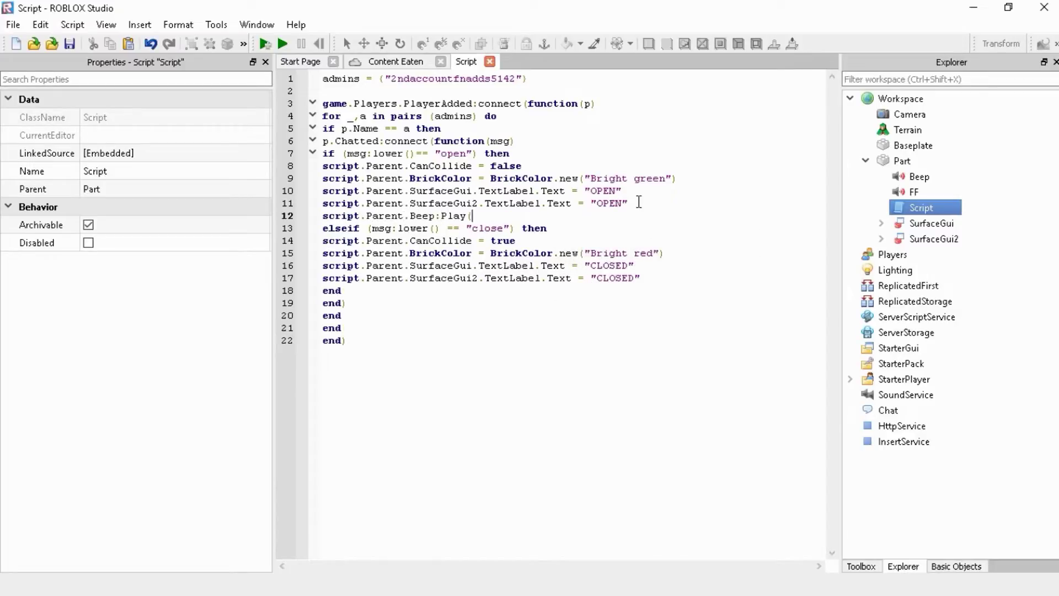
triple_click(489, 219)
left_click(666, 277)
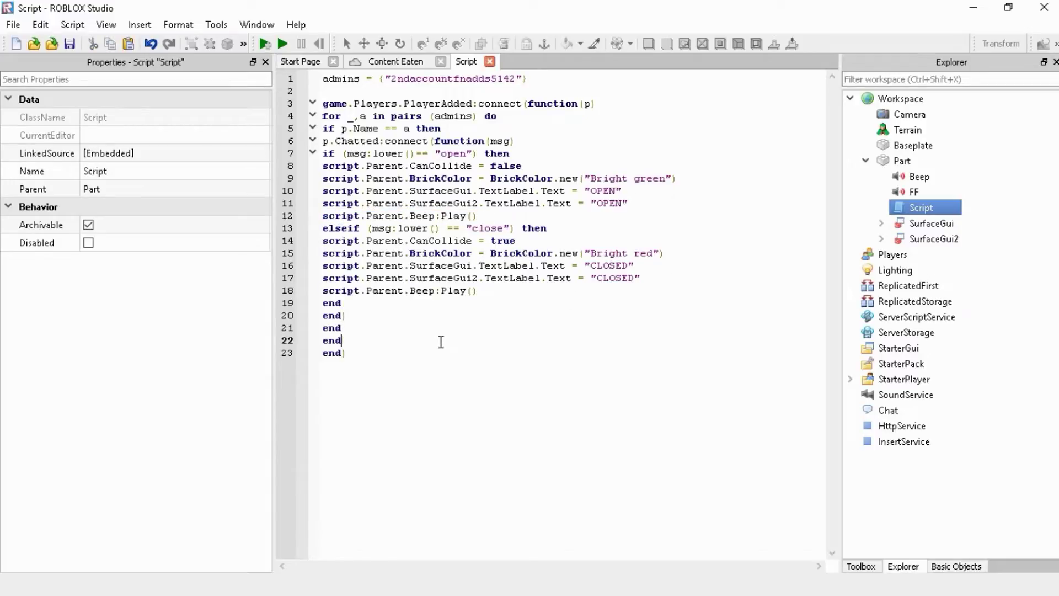
- Look over the red wall in the 3D view, then return to the script
left_click(395, 62)
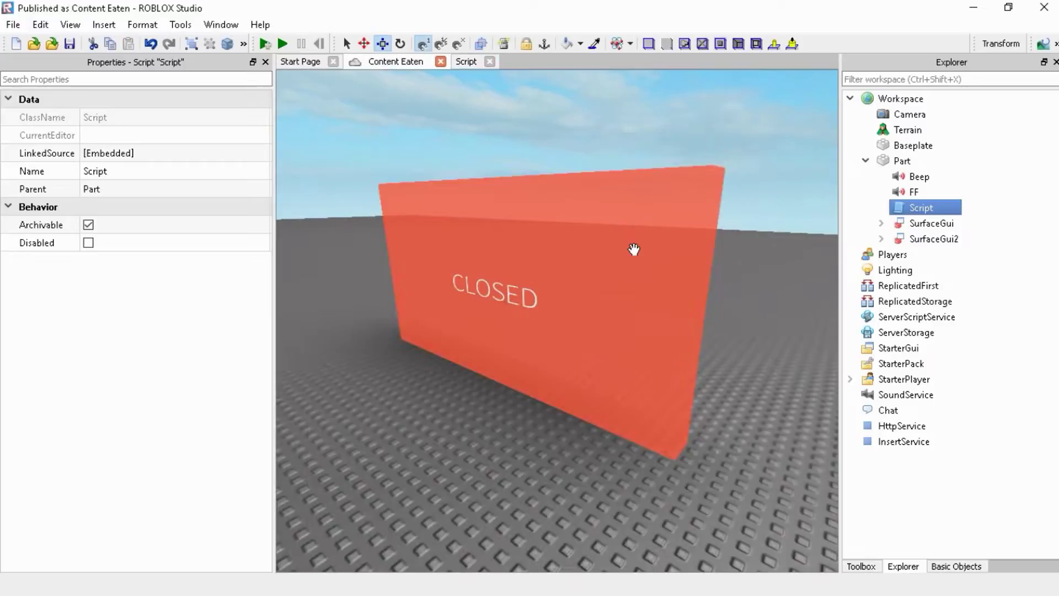
scroll(633, 249, "down", 5)
scroll(634, 248, "up", 6)
scroll(679, 259, "down", 2)
left_click(676, 252)
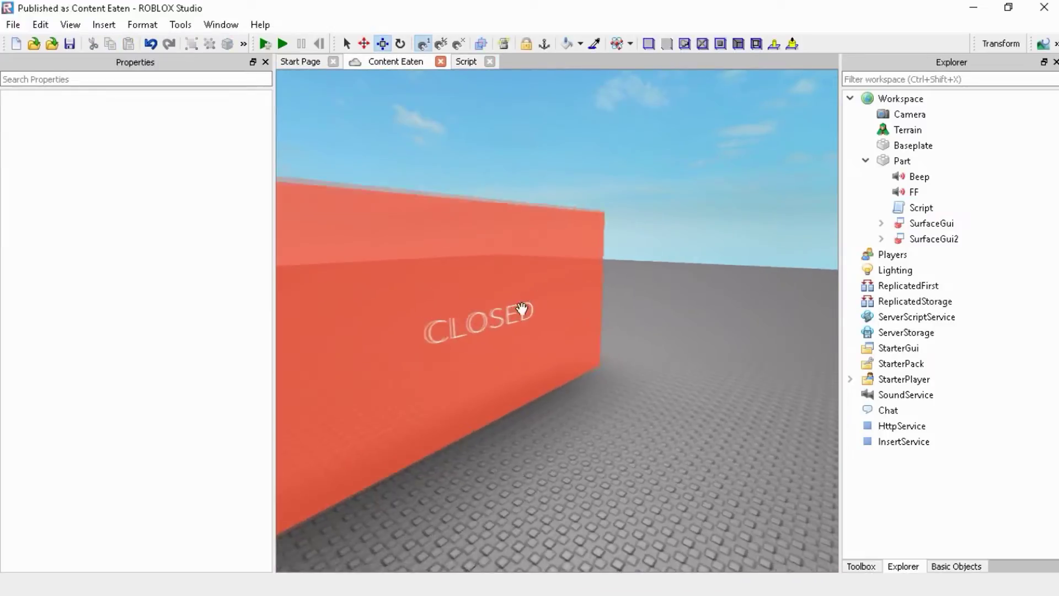
scroll(588, 224, "down", 5)
right_click_drag(587, 224, 588, 224)
scroll(589, 224, "up", 3)
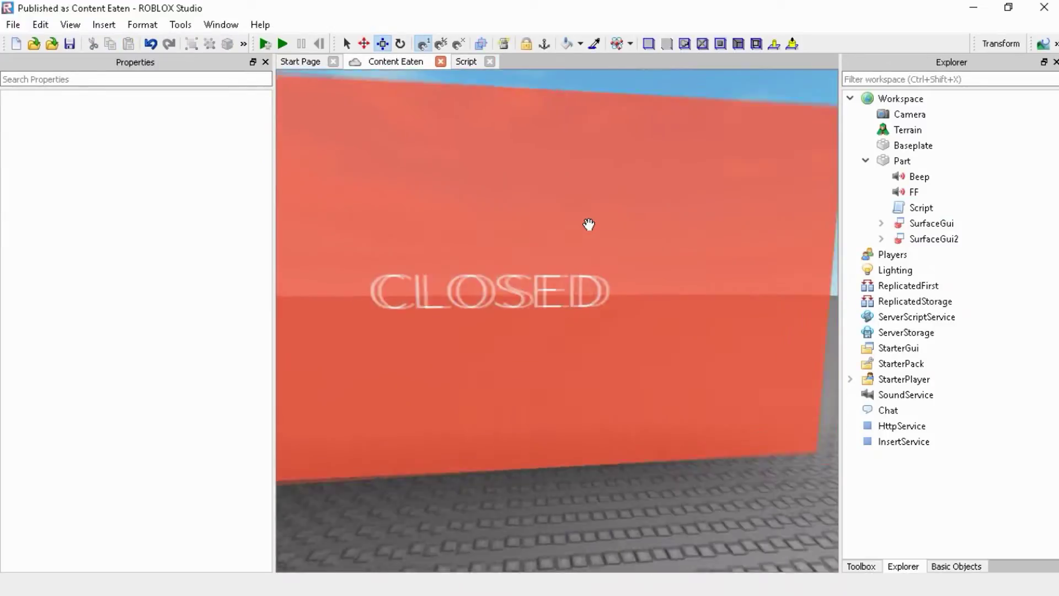
scroll(560, 208, "down", 4)
left_click(466, 61)
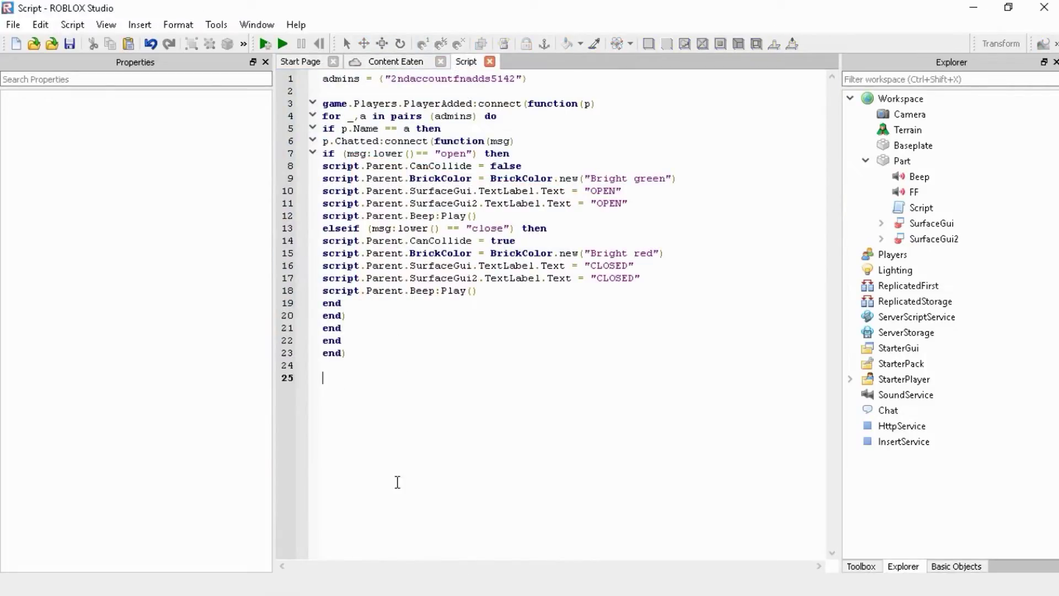
- Add a Touched:connect(function() handler checking label Text == "CLOSED" and setting Transparency to .2
type("script.Parent.")
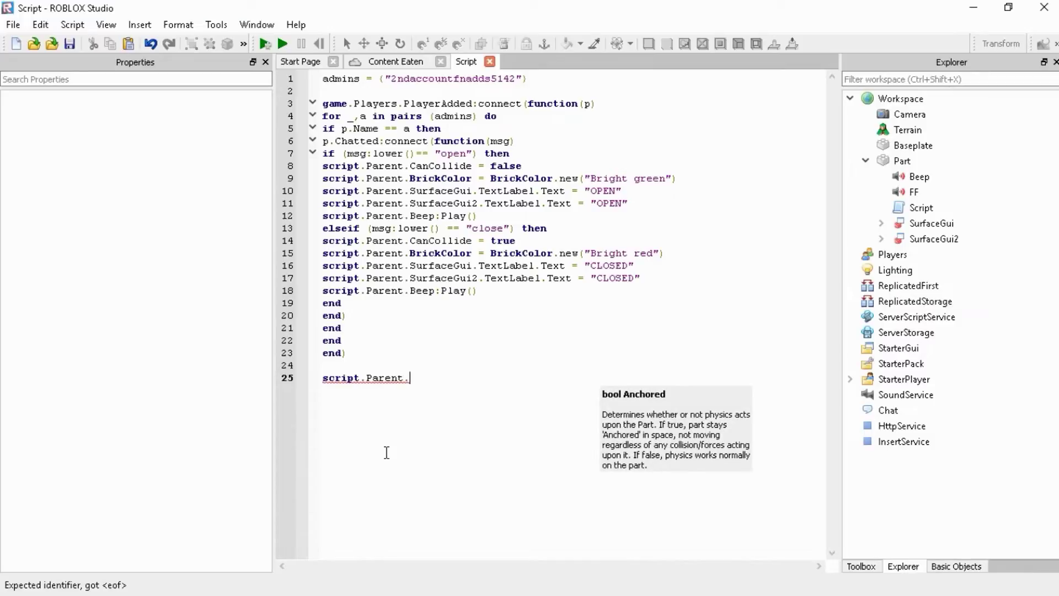
type("Touched")
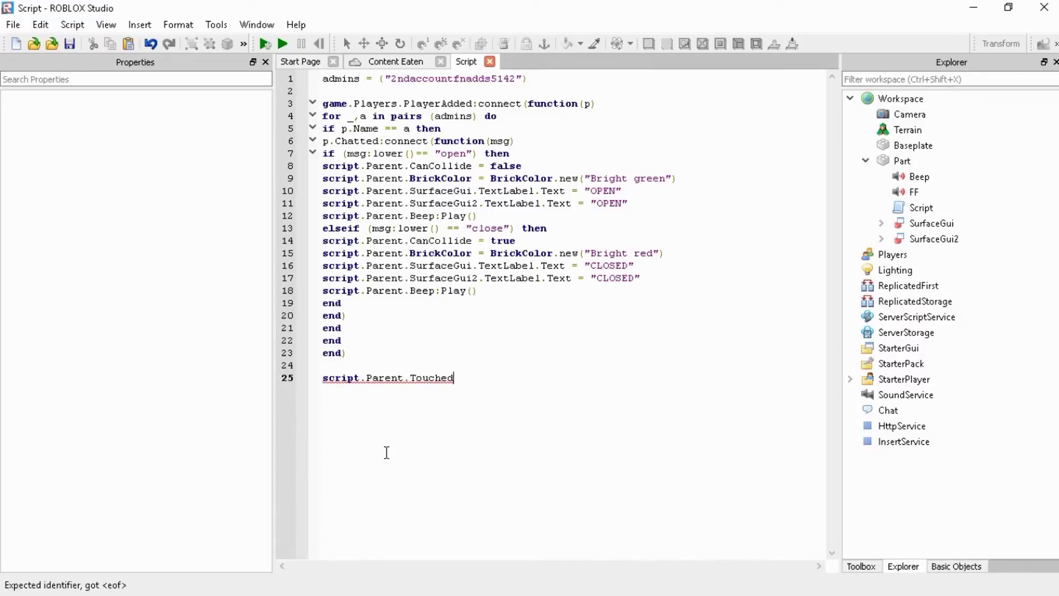
type(":connect(function")
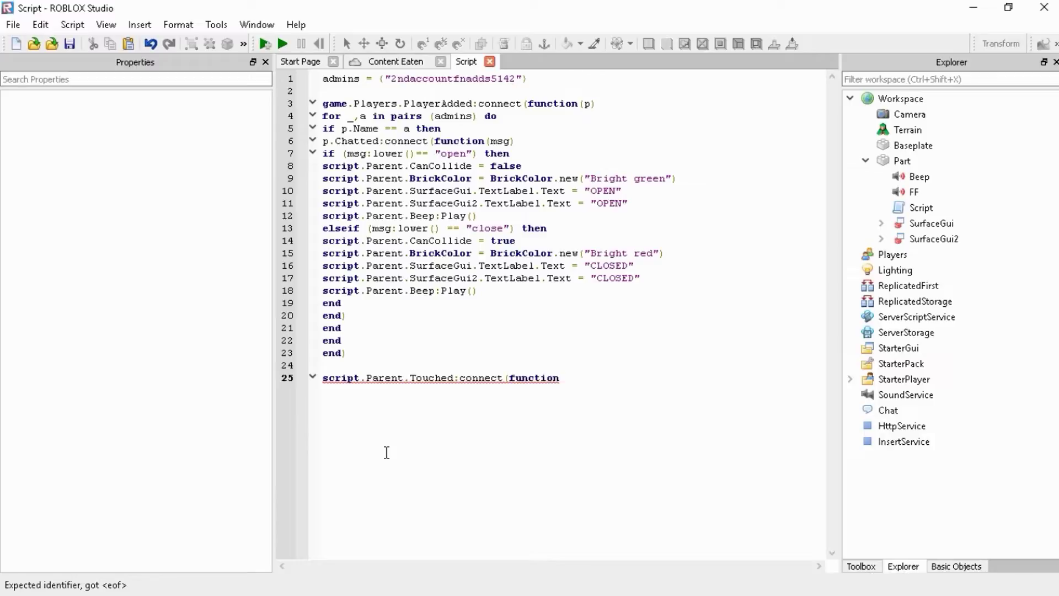
type("()")
key("Return")
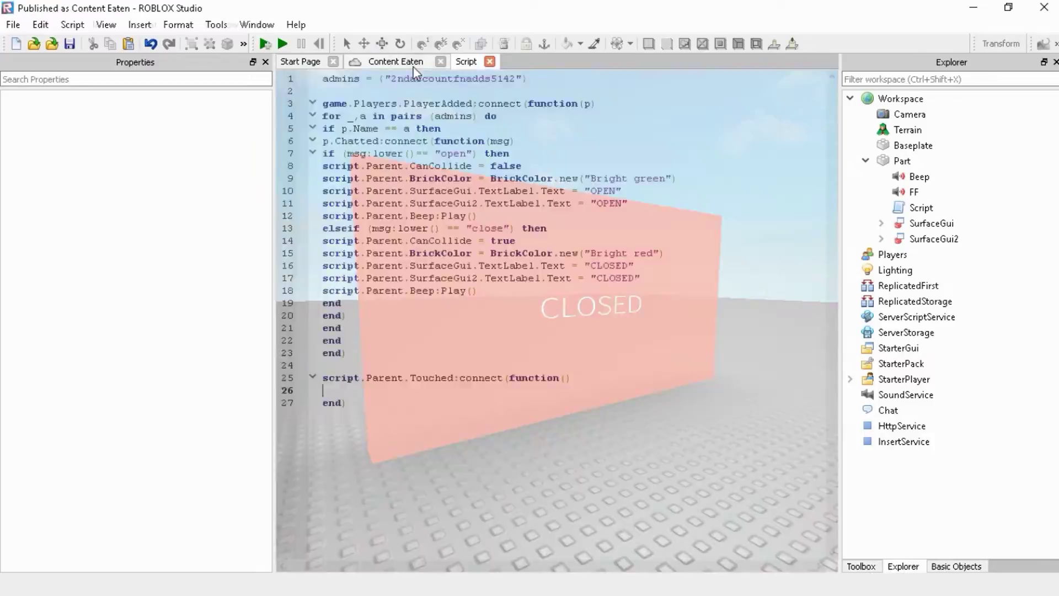
key("a")
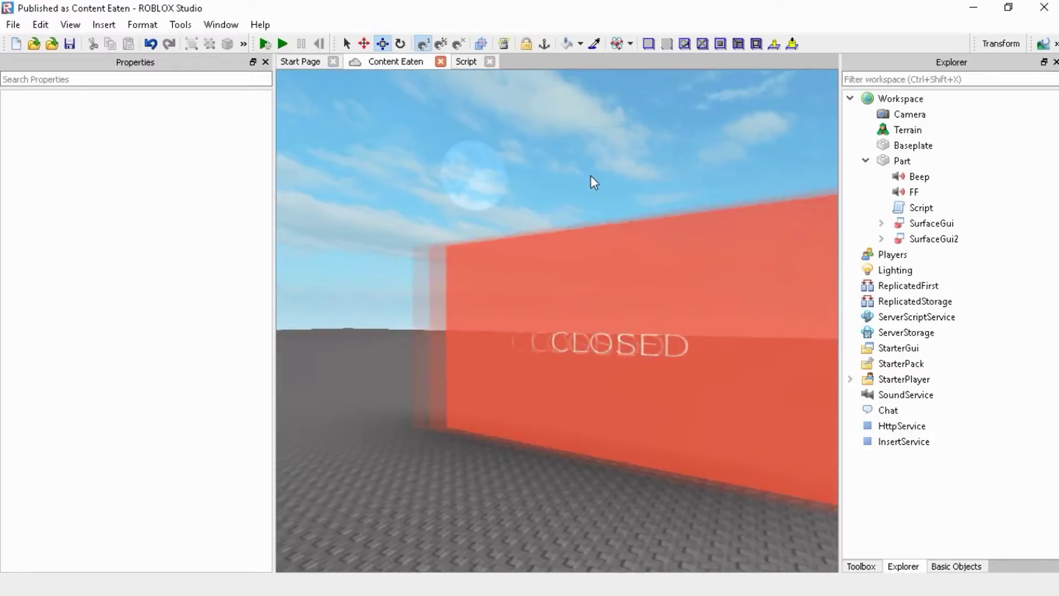
key("d")
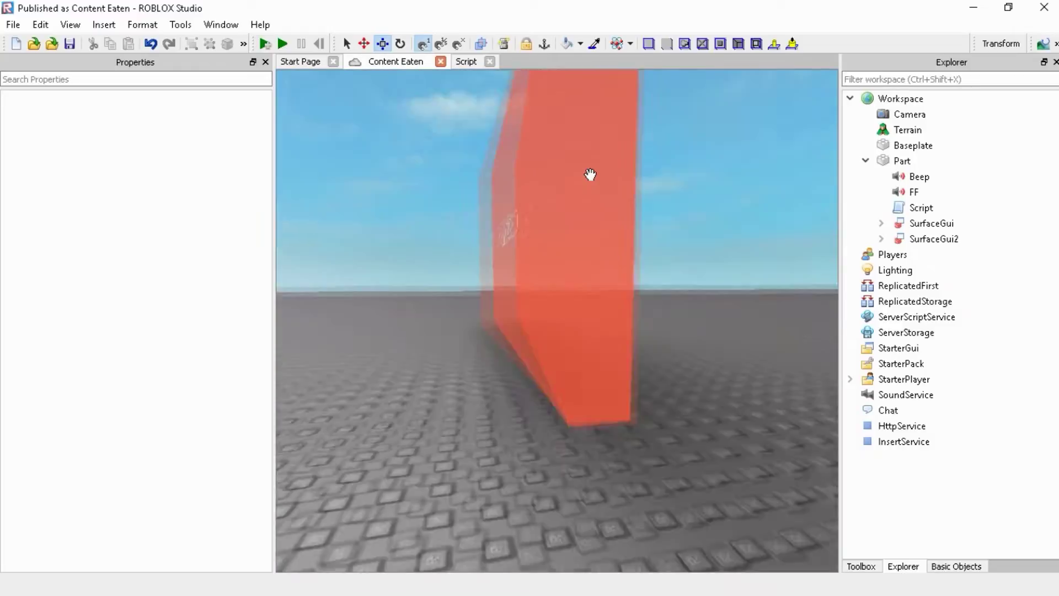
right_click_drag(590, 174, 591, 175)
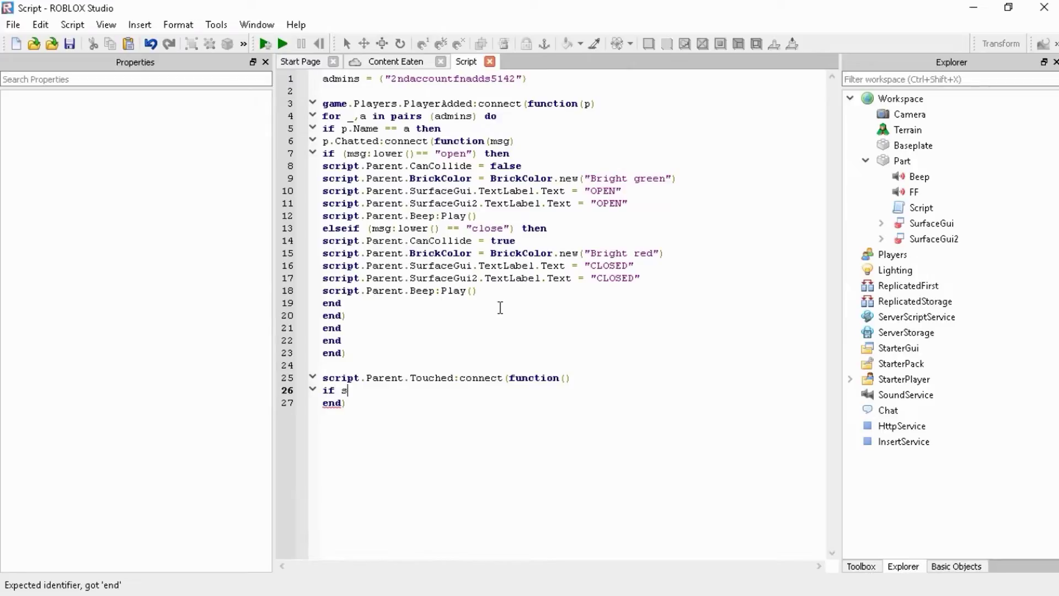
type("cript.Parent.Surfa")
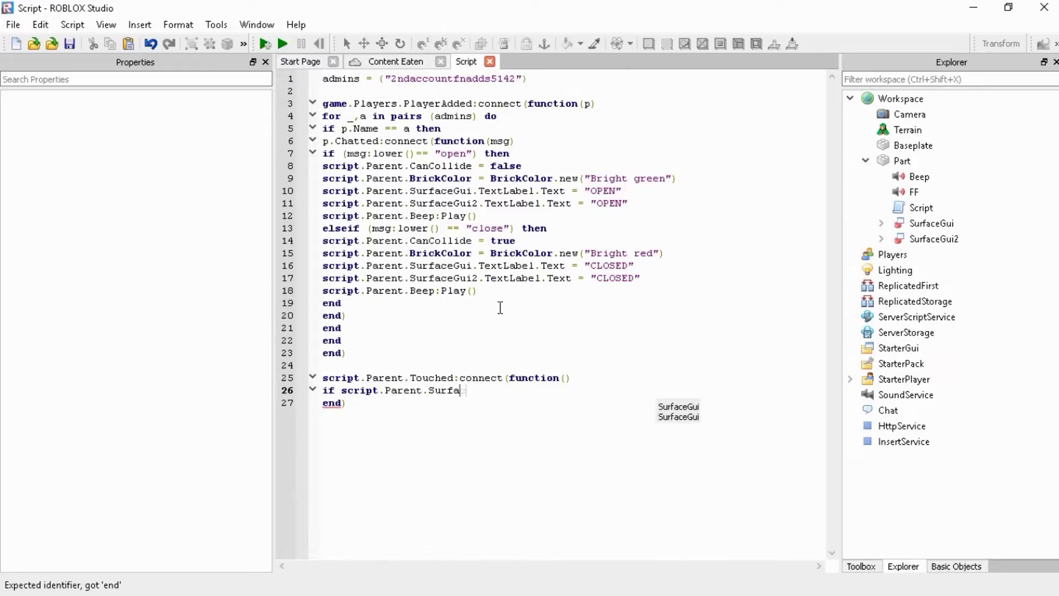
type("ceGui.TextLabel")
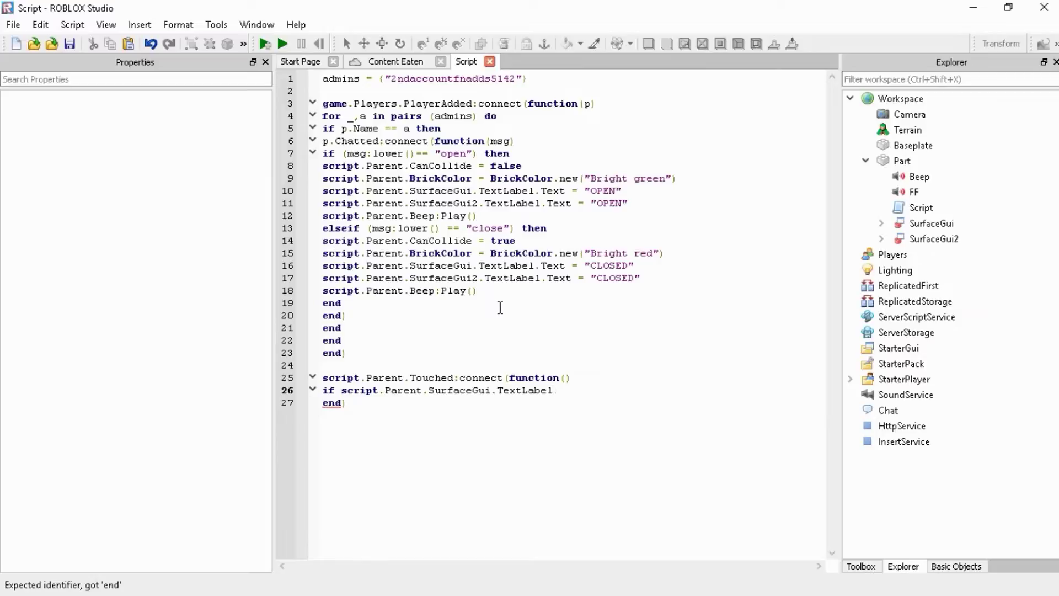
type(".Text == \"CLOSED\" then")
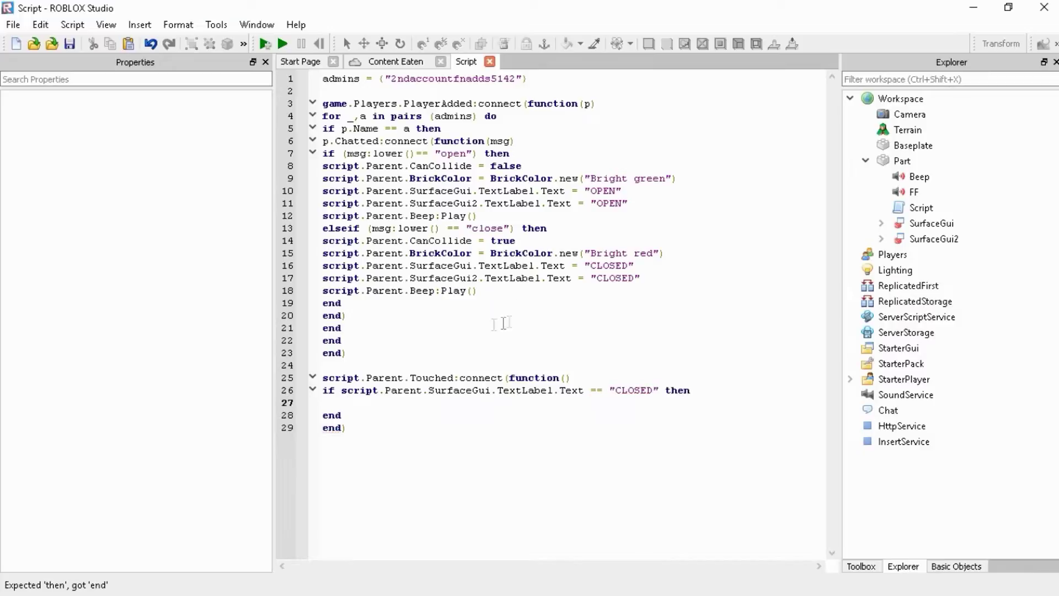
type("(")
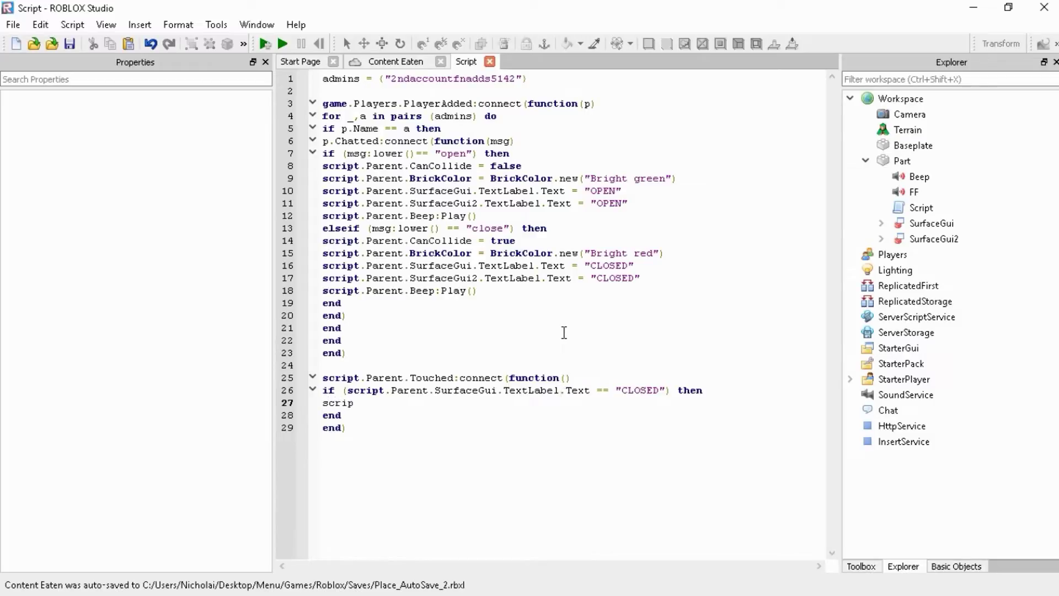
type("t.Parent.Transparen")
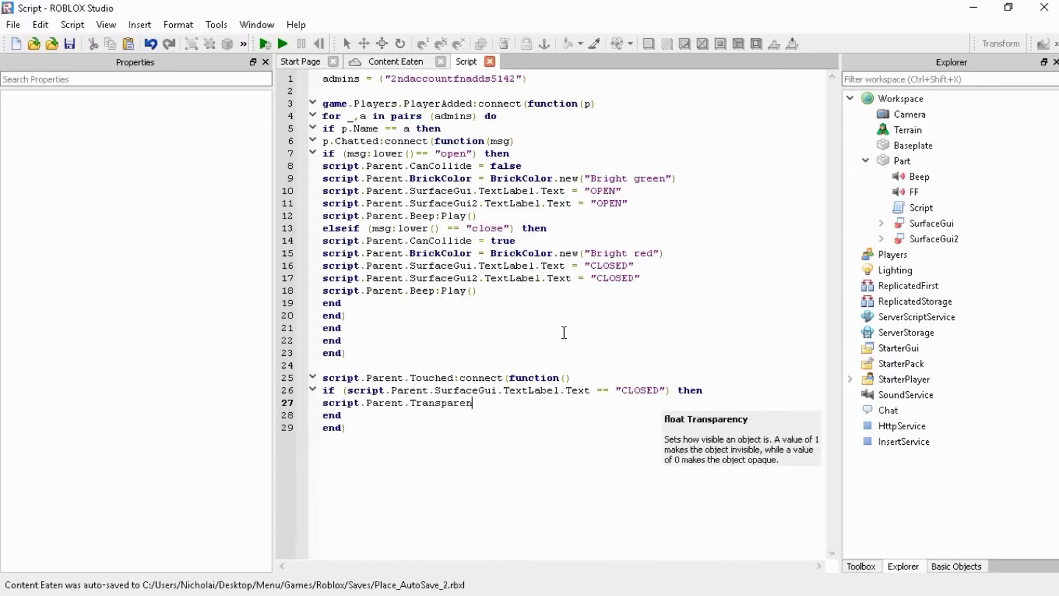
type("cy = .2")
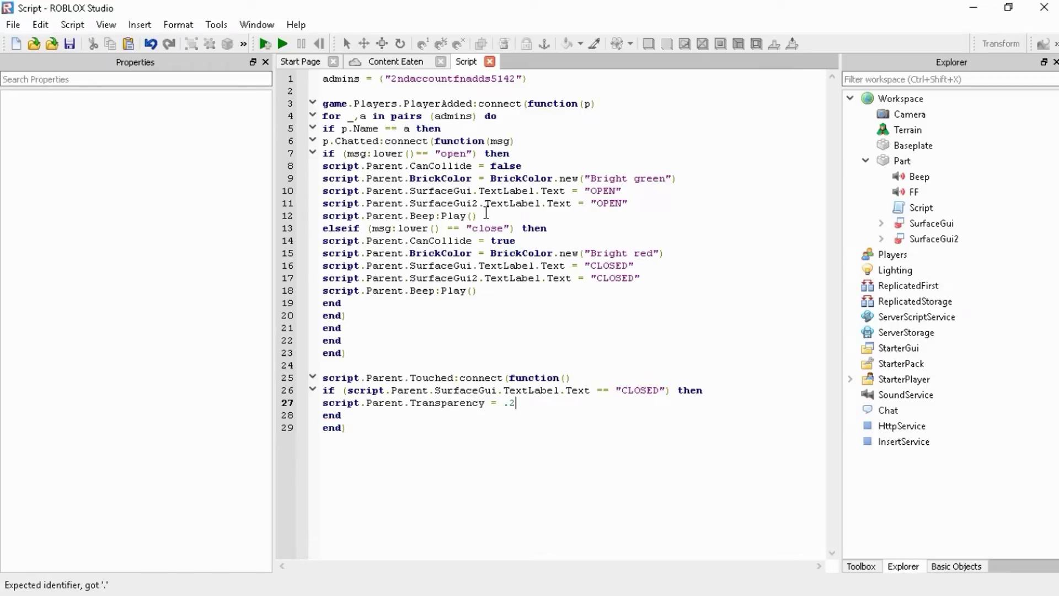
- Add Transparency = .5 after Beep:Play() in the open branch and = .2 in the close branch
key("Return")
type("script.Parent.Transp")
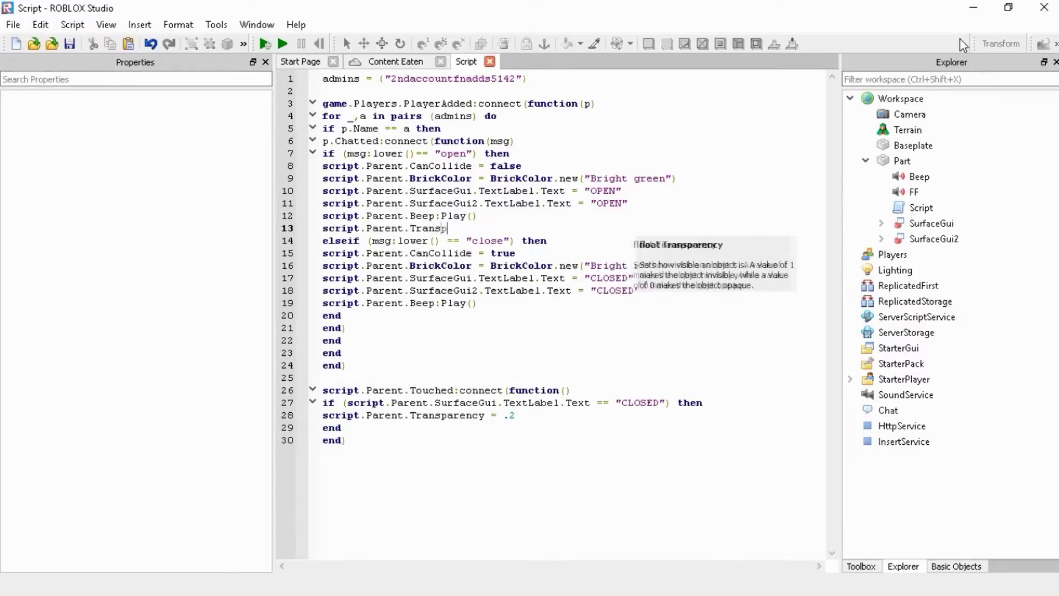
type("arency =")
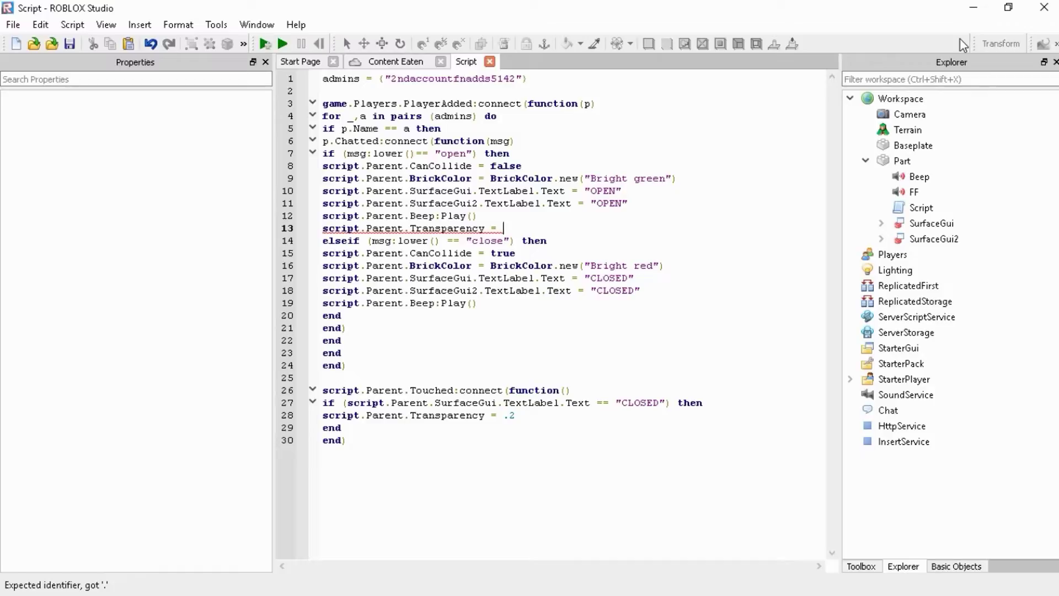
type("..5")
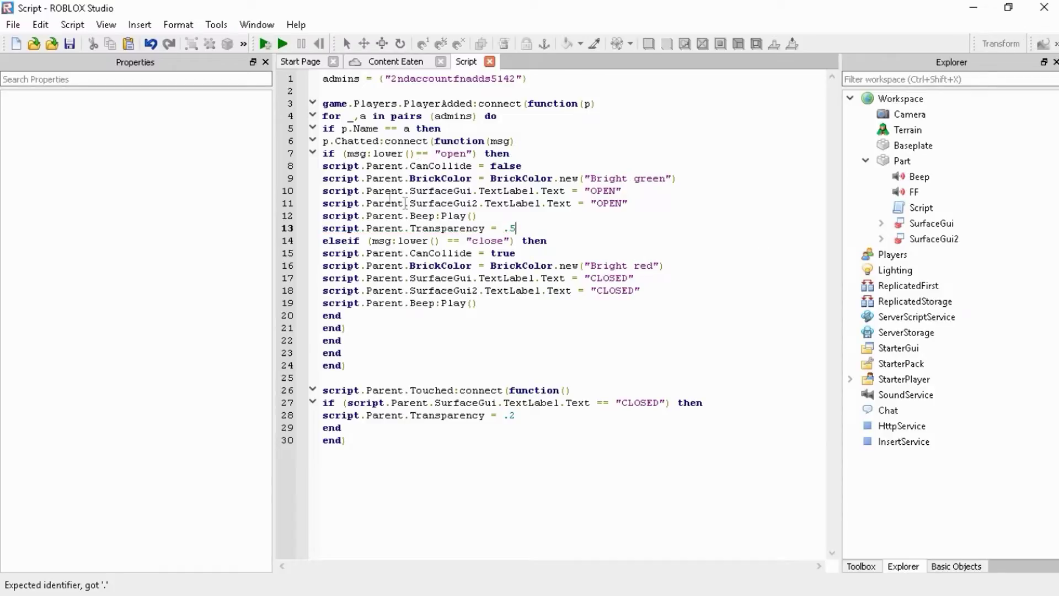
left_click(640, 300)
key("Return")
type("scrip")
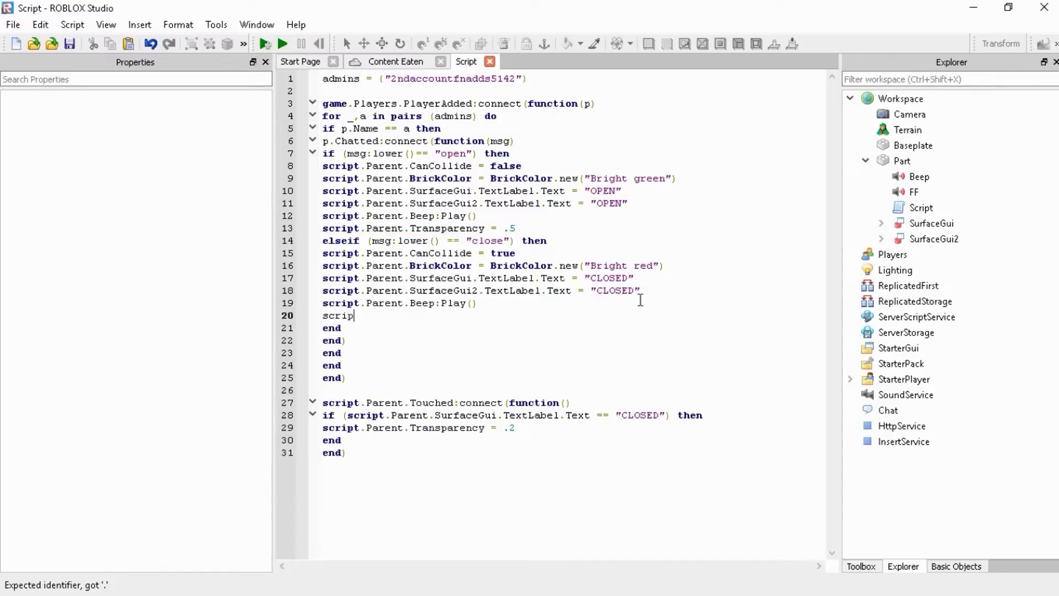
type("t.Parent.Transparency = .2")
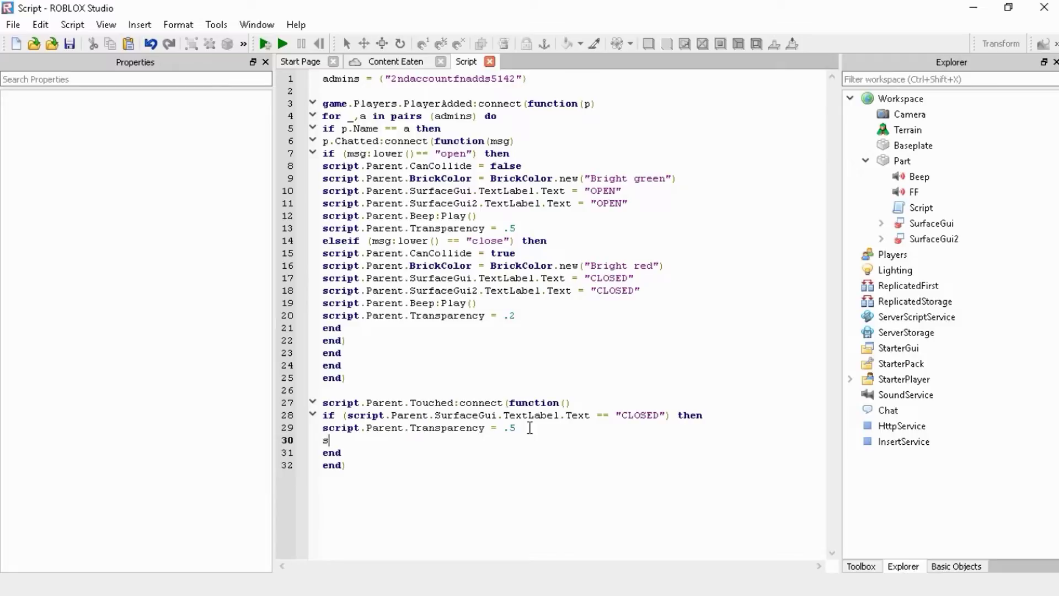
- Add FF:Play(), wait(.1) and a transparency flash to the touch handler, copying them into an else branch
type(".Parent.F")
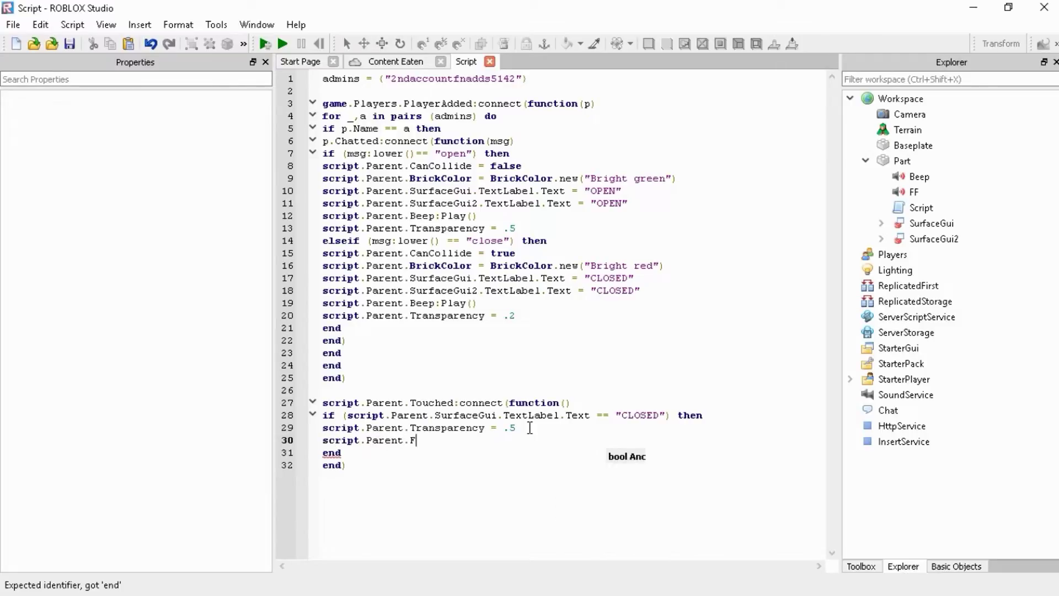
type("F:Play(")
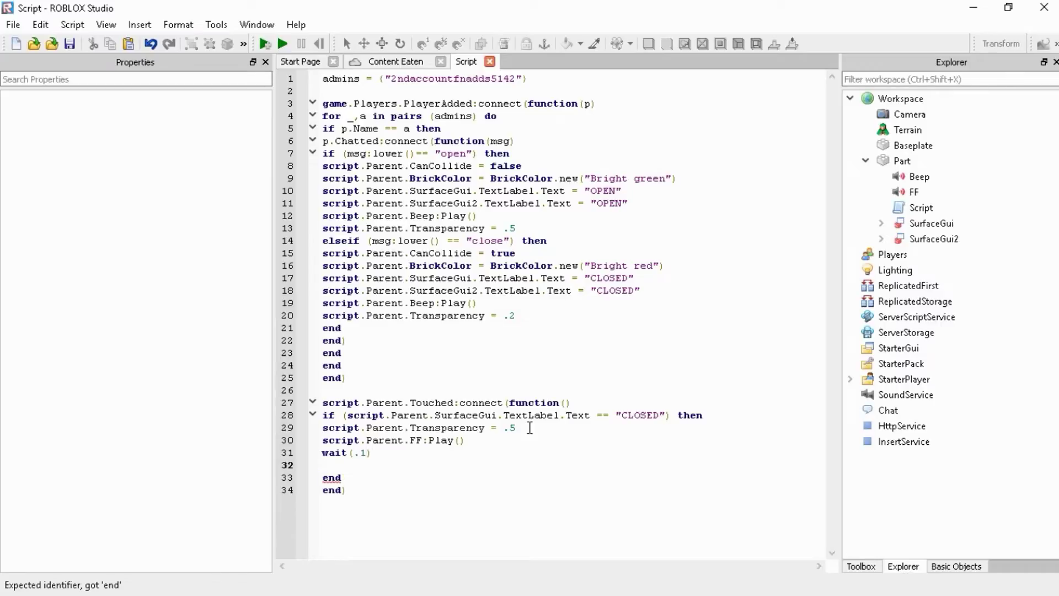
type("t.Parent.T")
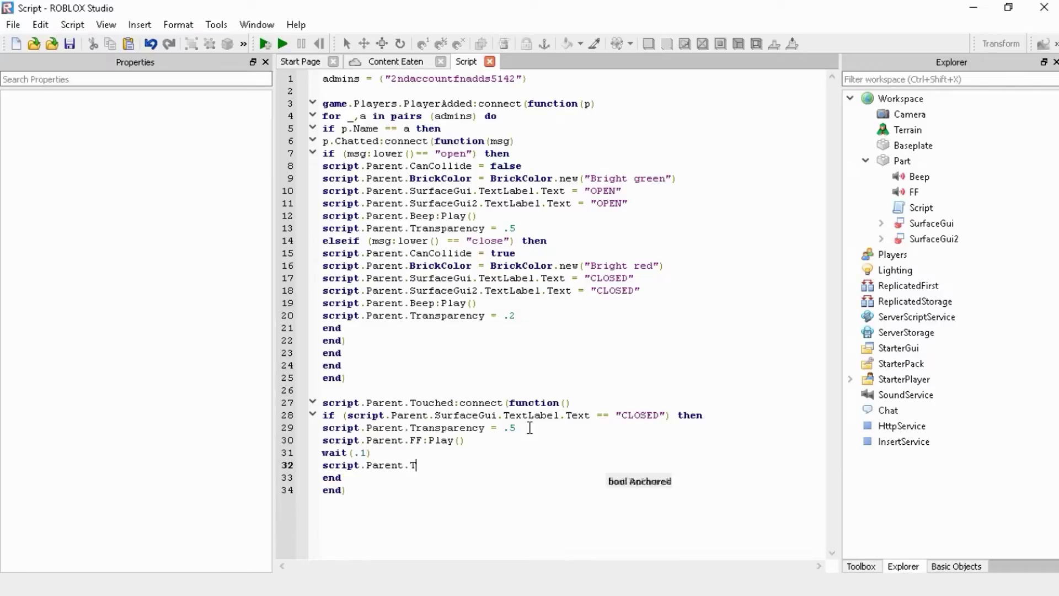
type("ransparency = .2")
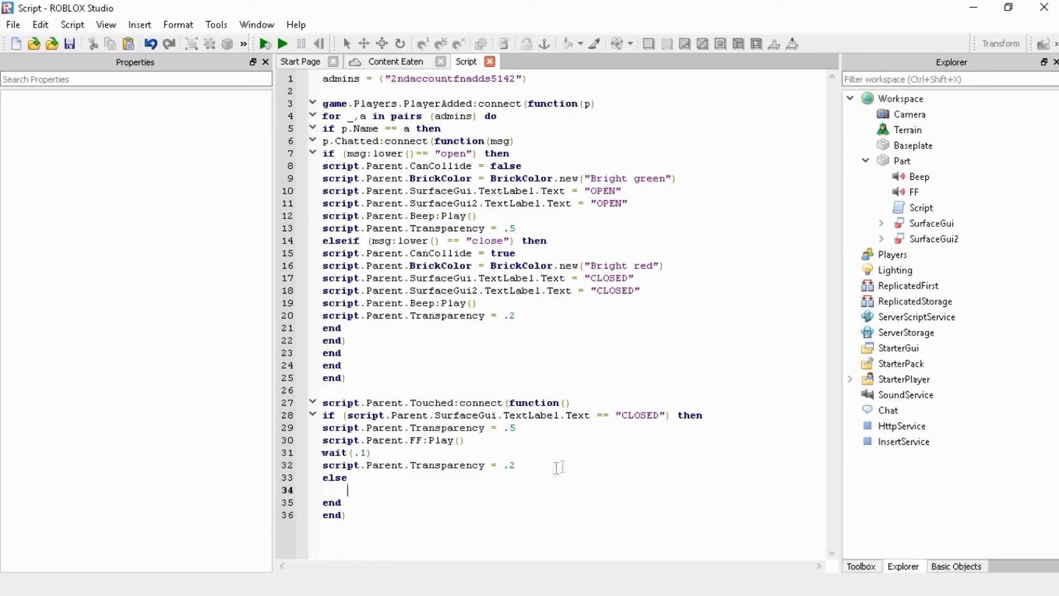
left_click_drag(322, 427, 518, 488)
left_click(323, 427)
left_click_drag(322, 427, 519, 468)
key("ctrl+c")
left_click(375, 490)
key("ctrl+v")
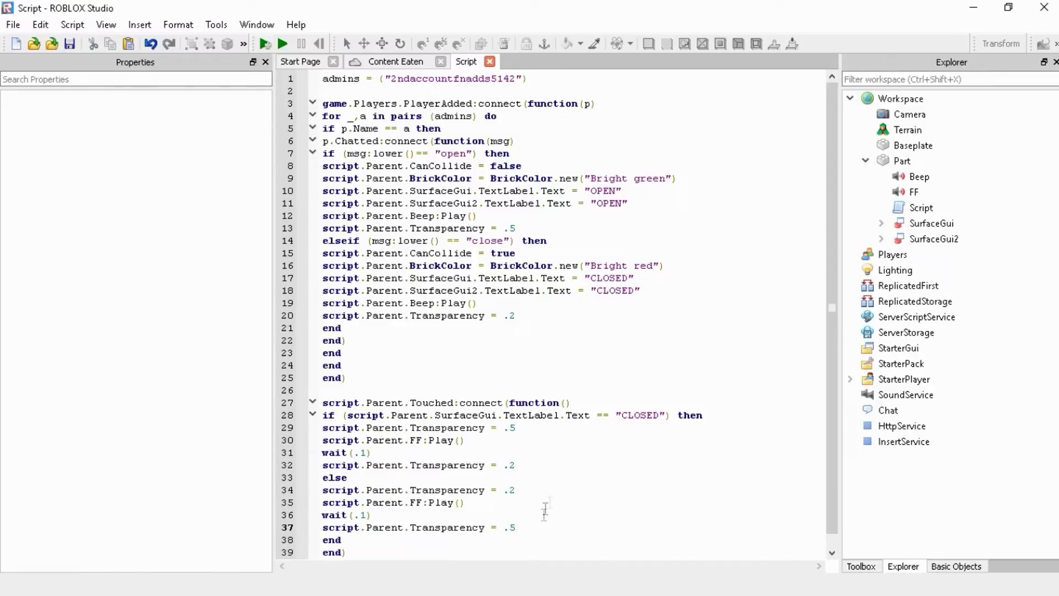
scroll(618, 376, "down", 1)
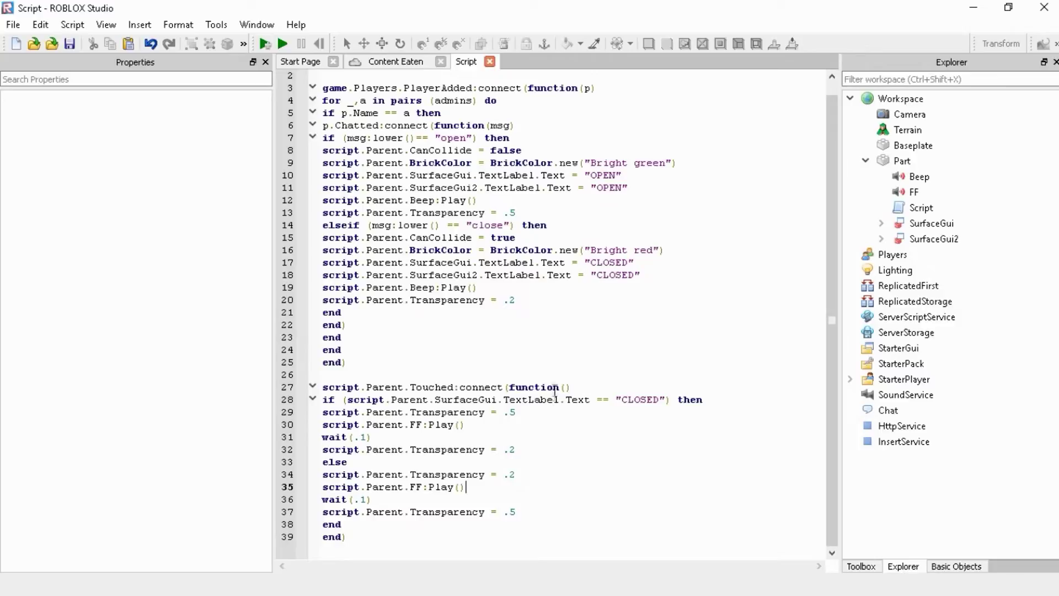
scroll(554, 393, "up", 1)
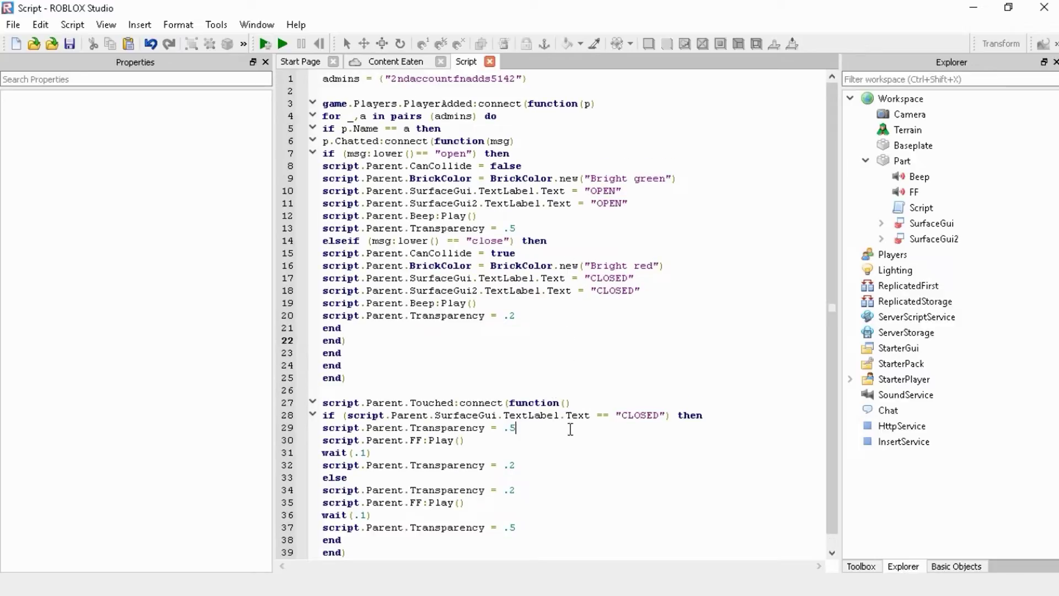
scroll(574, 383, "down", 1)
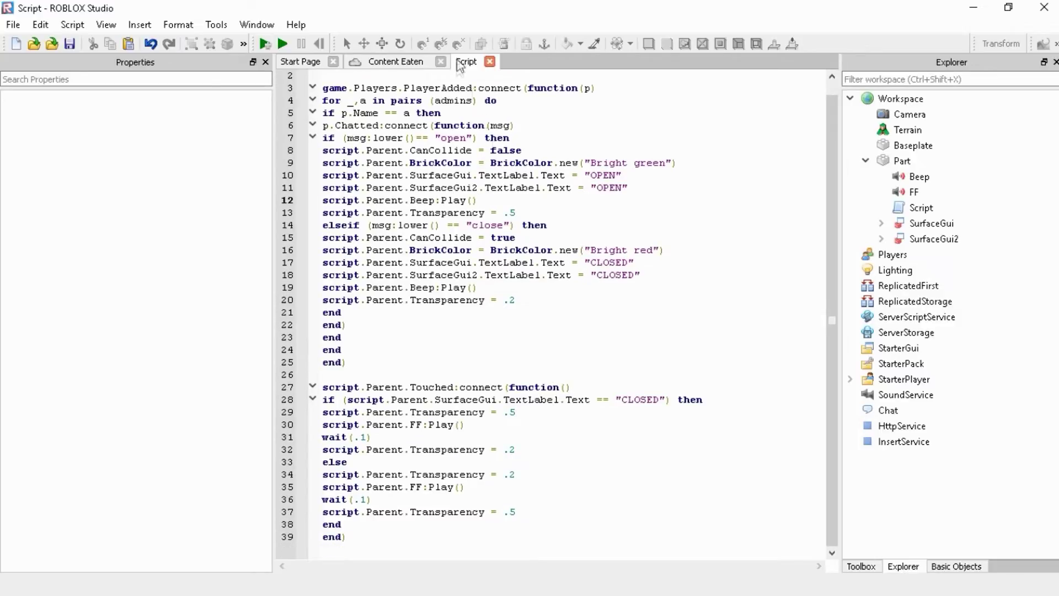
left_click(489, 61)
- Publish the place to ROBLOX from the File menu
left_click(444, 130)
scroll(444, 130, "down", 3)
left_click(444, 131)
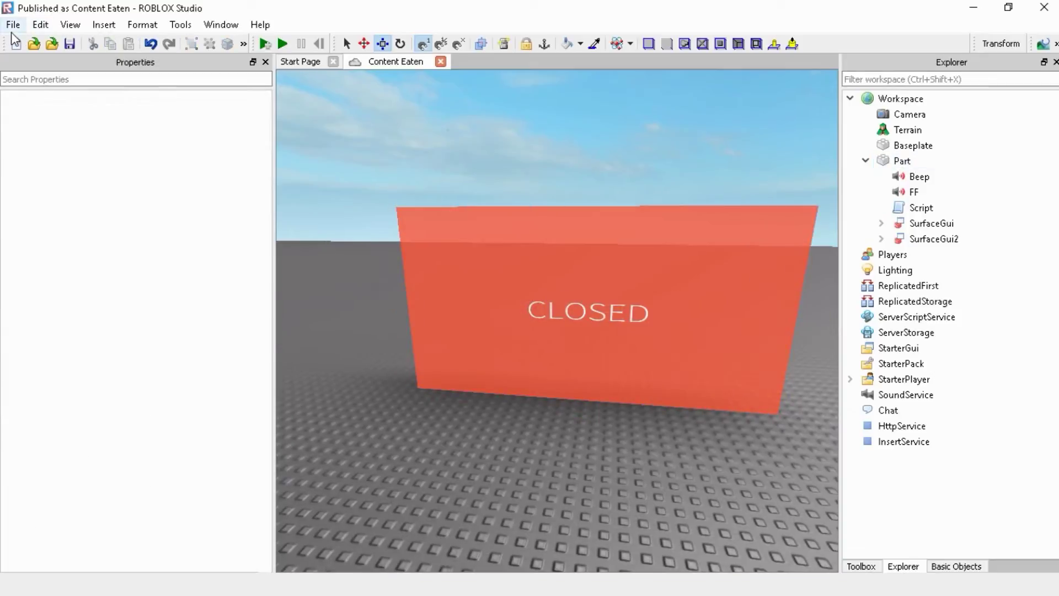
left_click(14, 26)
left_click(70, 148)
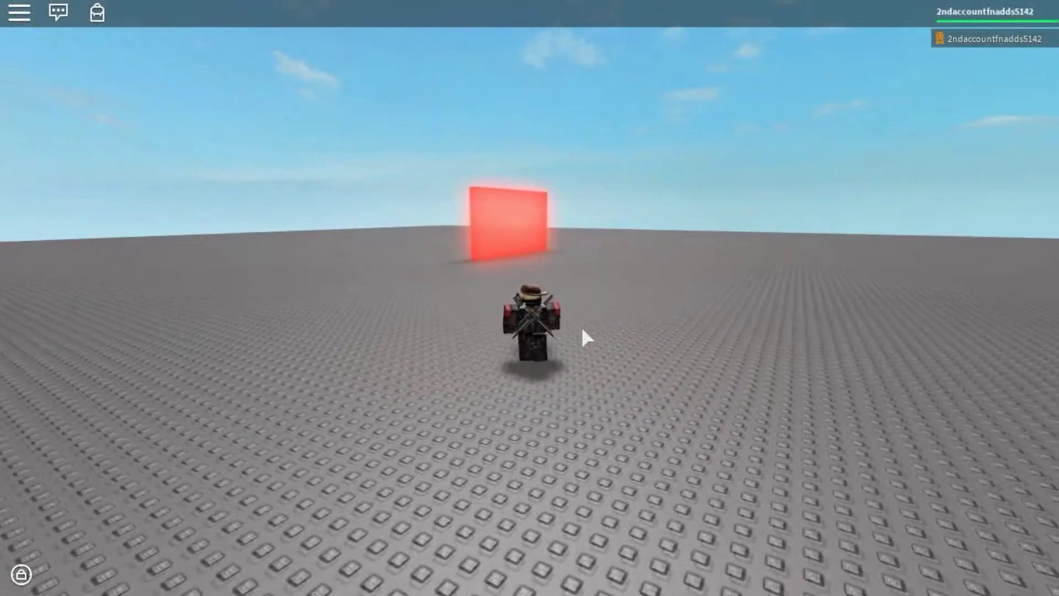
- Walk the avatar up to and along the red CLOSED wall
key("space")
key("a")
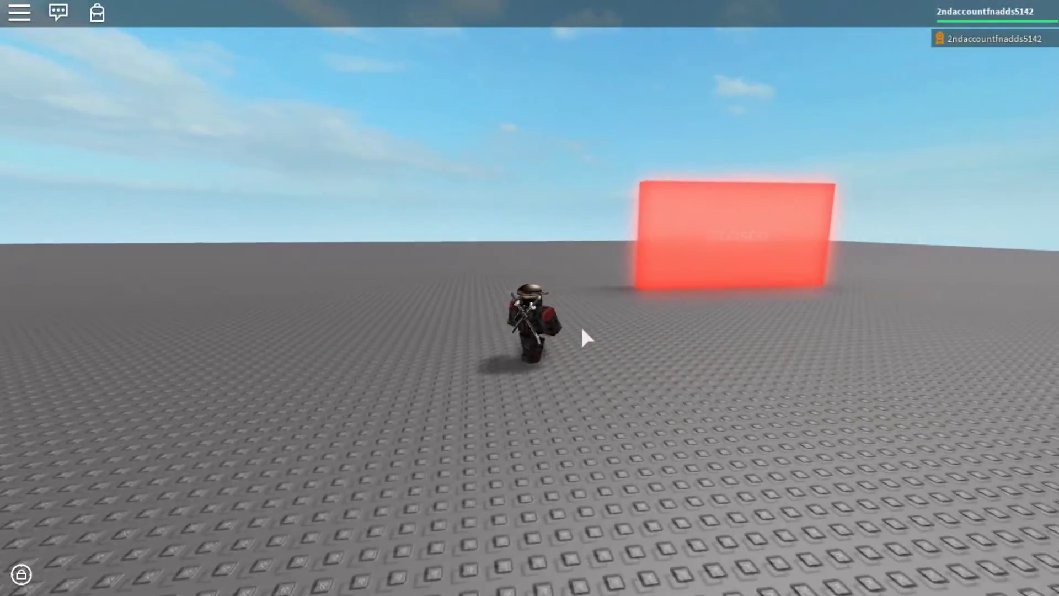
key("d")
scroll(580, 323, "up", 2)
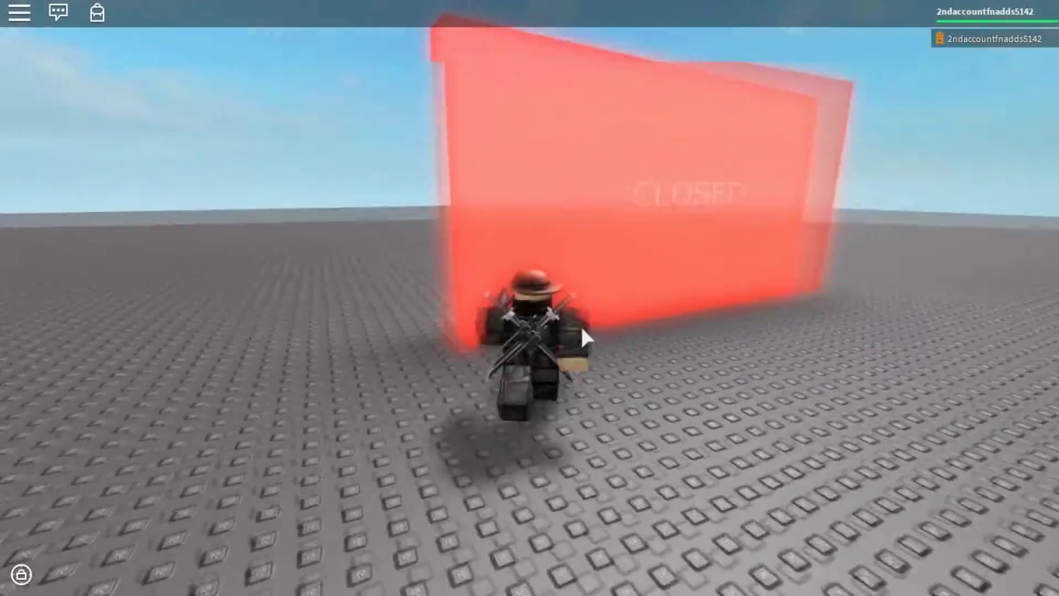
key("d")
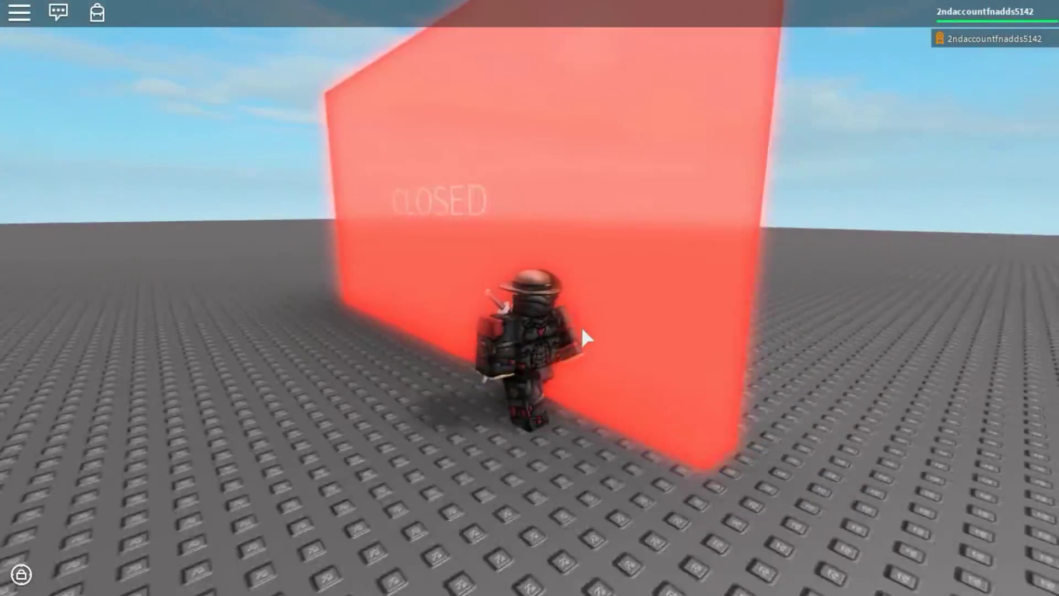
key("a")
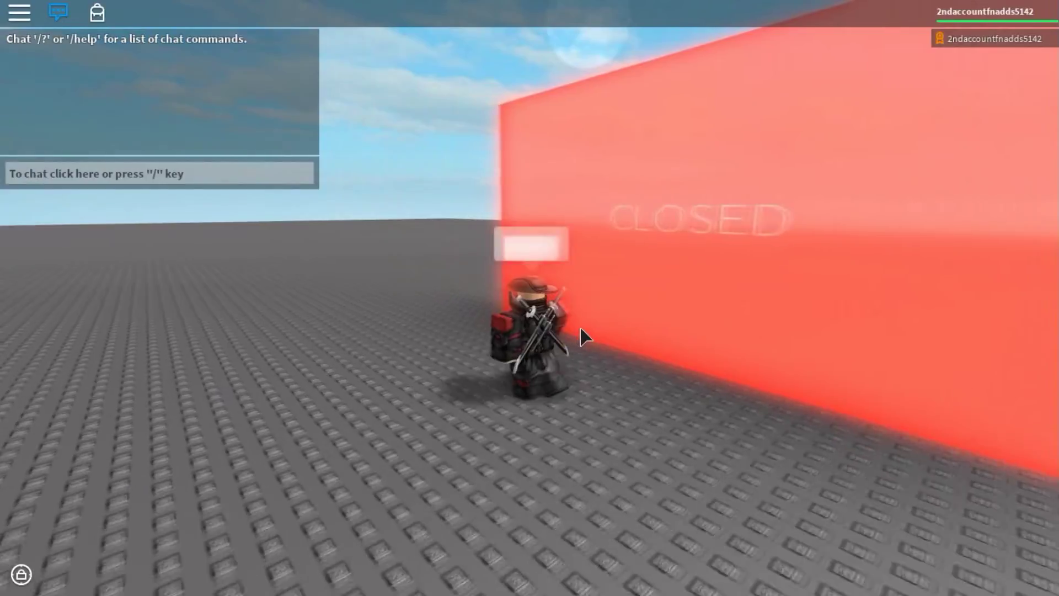
- Send the 'open' chat command to turn the wall green OPEN
key("slash")
type("open")
key("Return")
key("d")
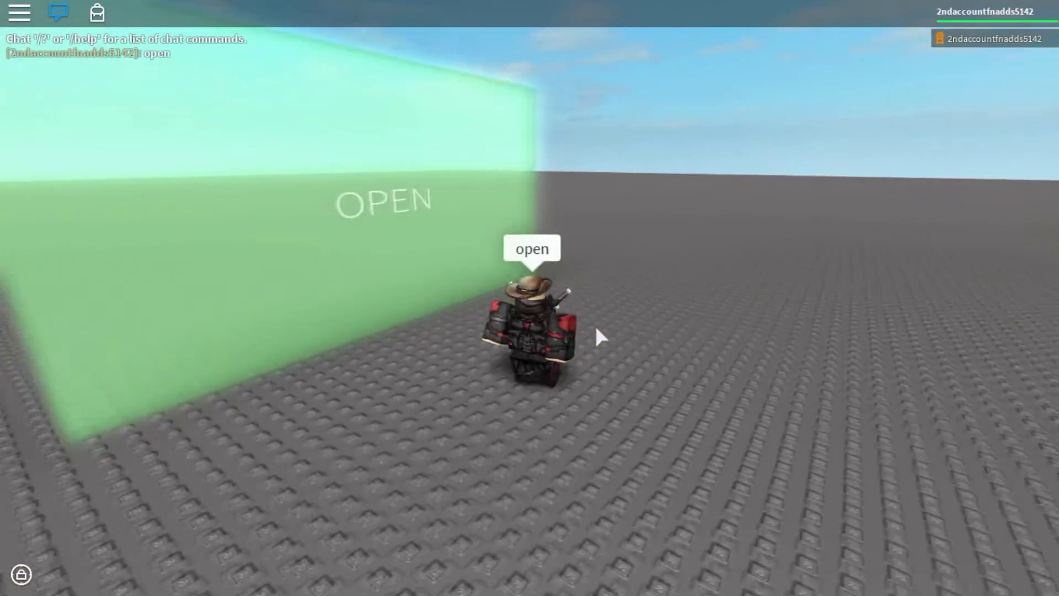
key("a")
- Send the 'close' chat command and watch the wall return to red CLOSED
key("slash")
type("cl")
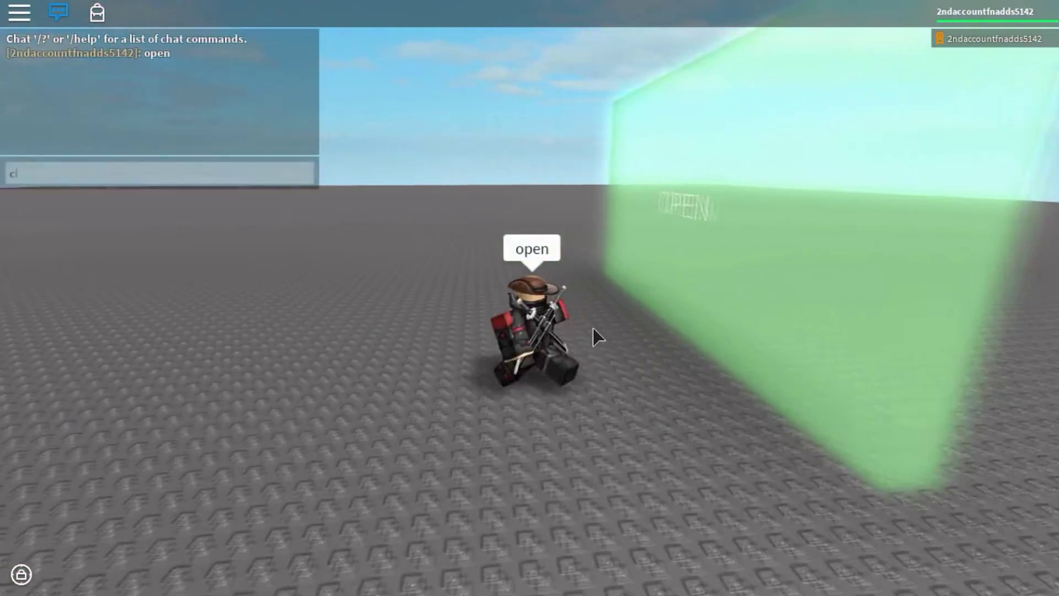
type("ose")
key("Return")
key("a")
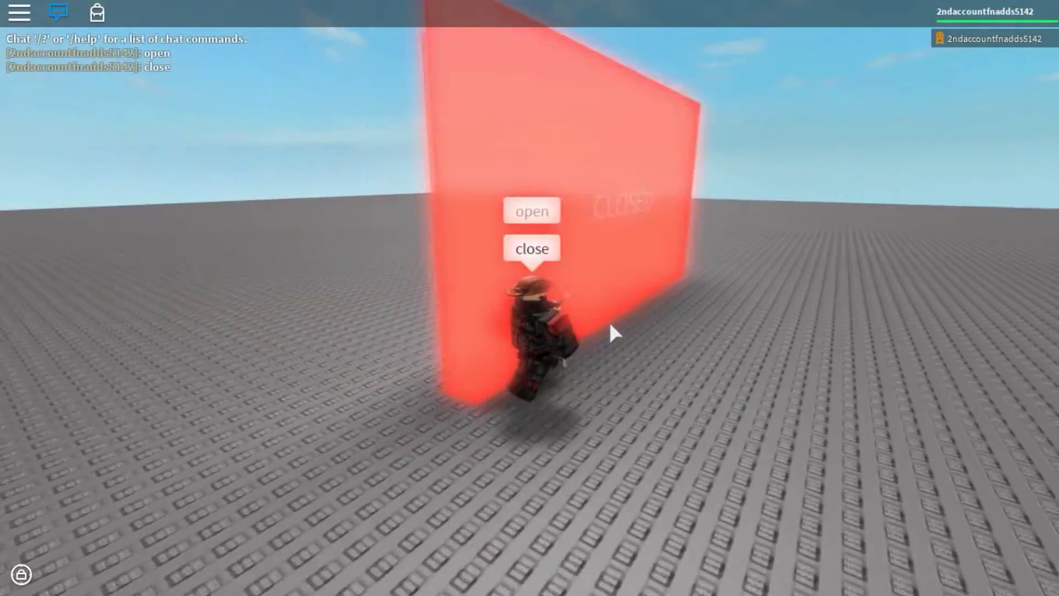
key("a")
scroll(611, 326, "down", 3)
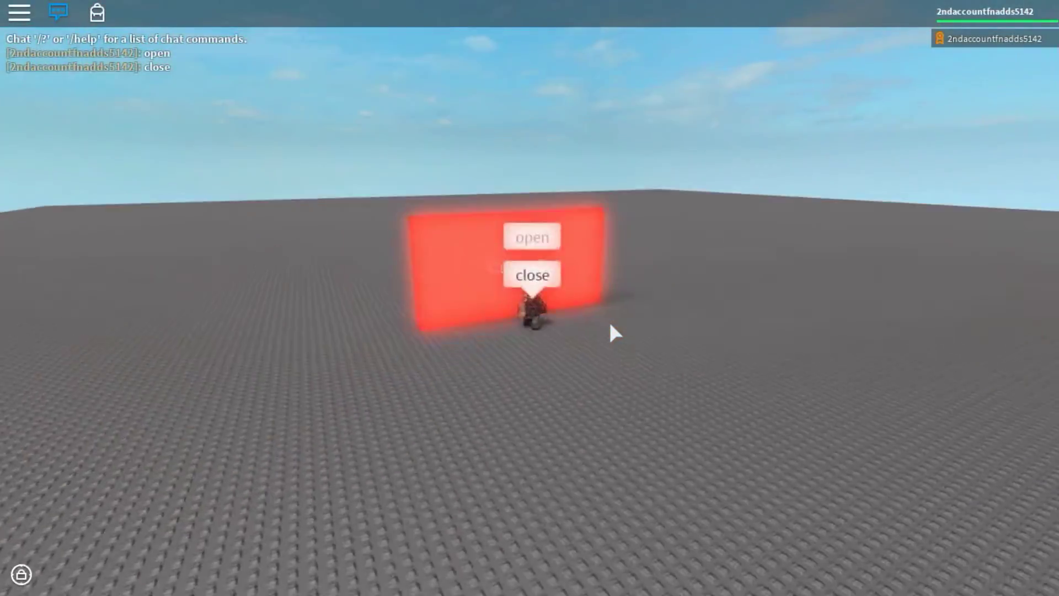
scroll(610, 325, "up", 3)
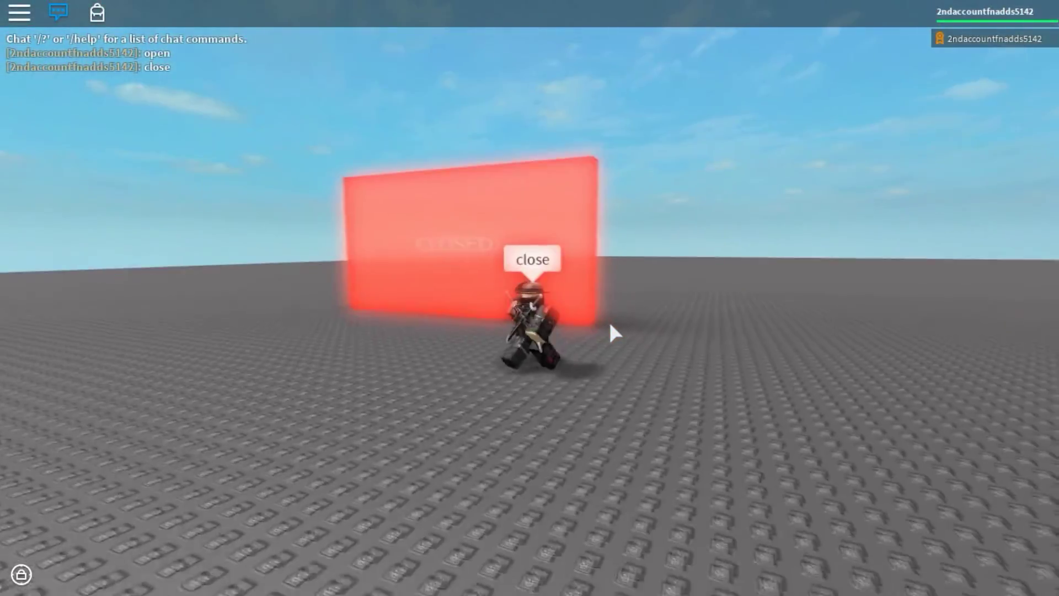
key("a")
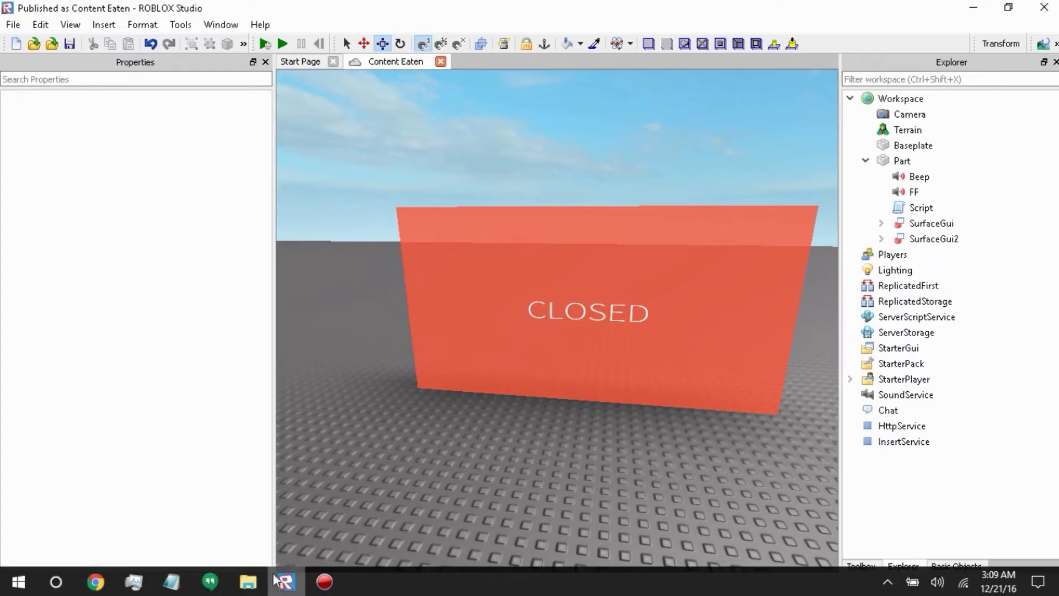
- Insert a new part, anchor it, and set its material to Neon
scroll(576, 357, "up", 5)
scroll(577, 359, "down", 6)
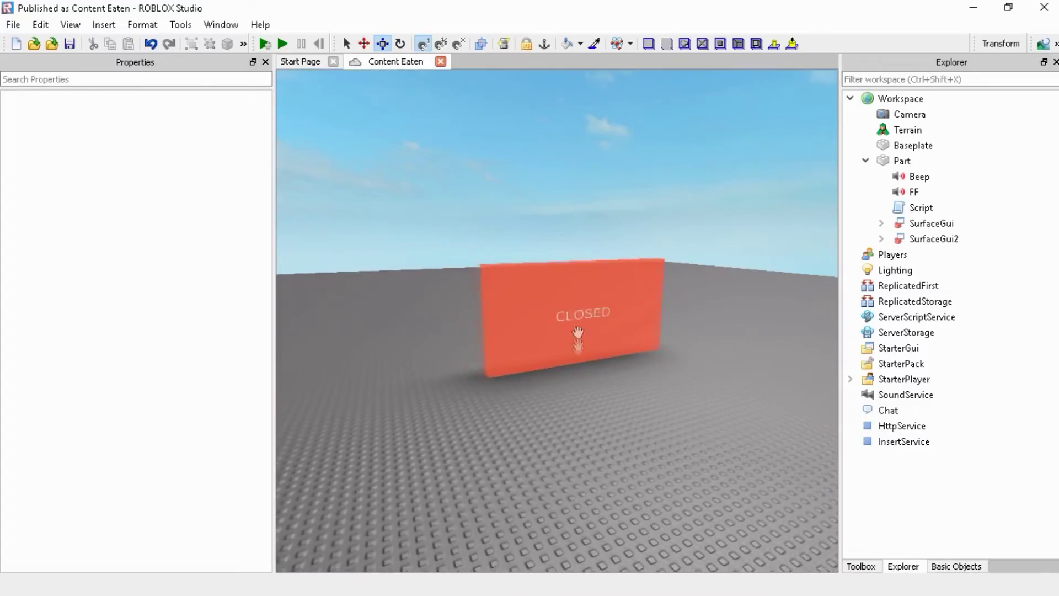
right_click_drag(577, 333, 469, 372)
right_click(469, 372)
left_click(546, 317)
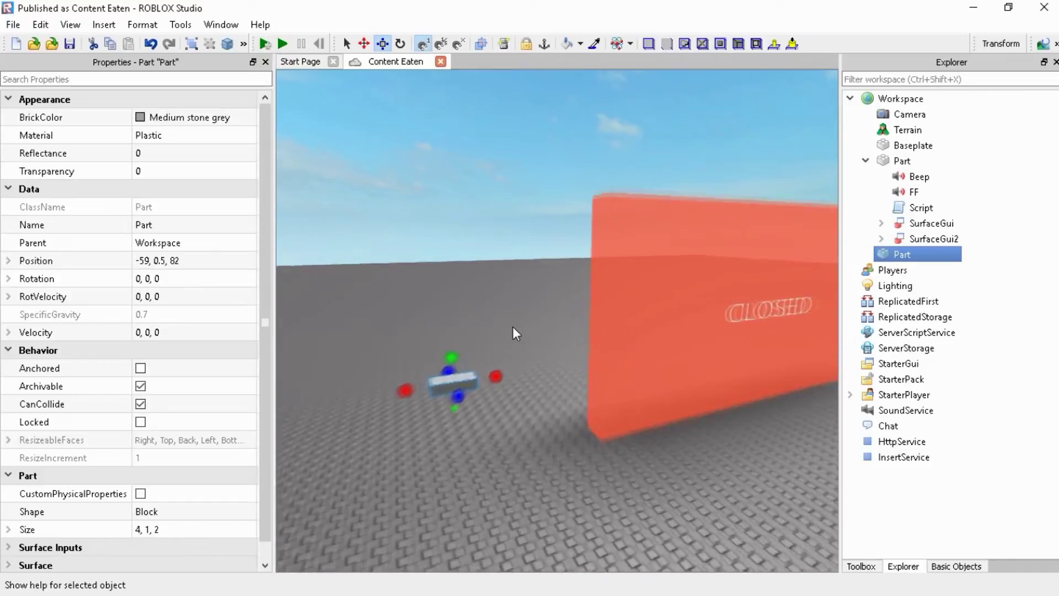
right_click_drag(512, 334, 273, 231)
left_click(140, 368)
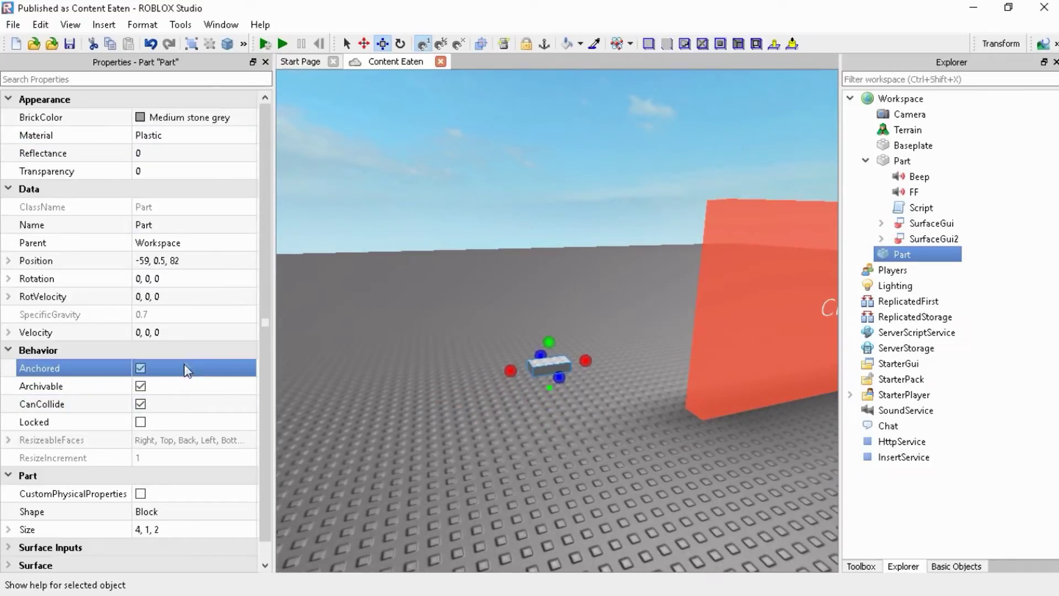
left_click(162, 135)
left_click(165, 220)
scroll(541, 334, "up", 3)
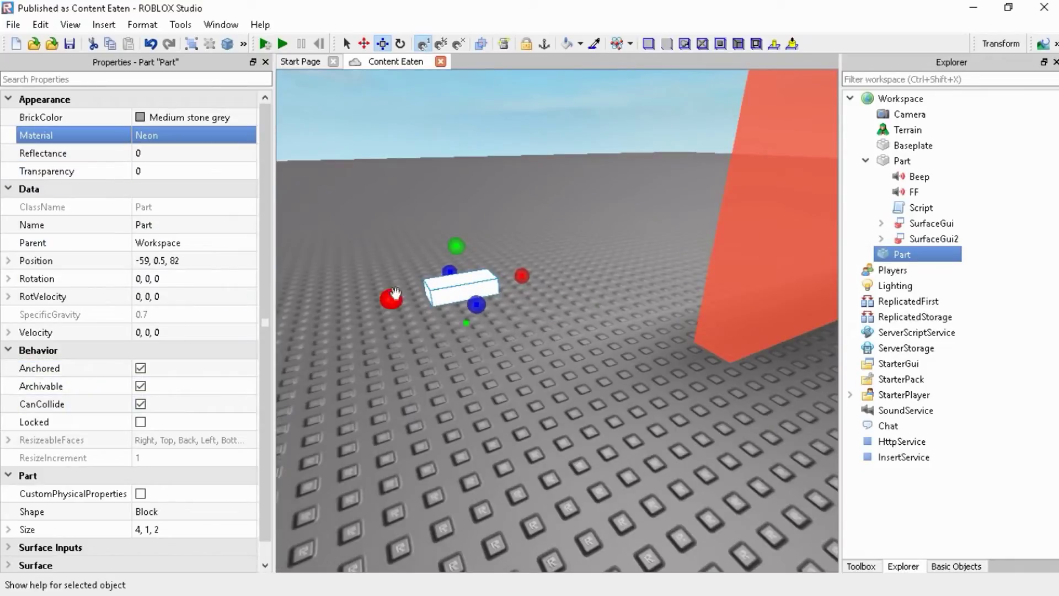
- Scale the neon part into a 0.2×16×2 post beside the wall
left_click_drag(395, 292, 768, 337)
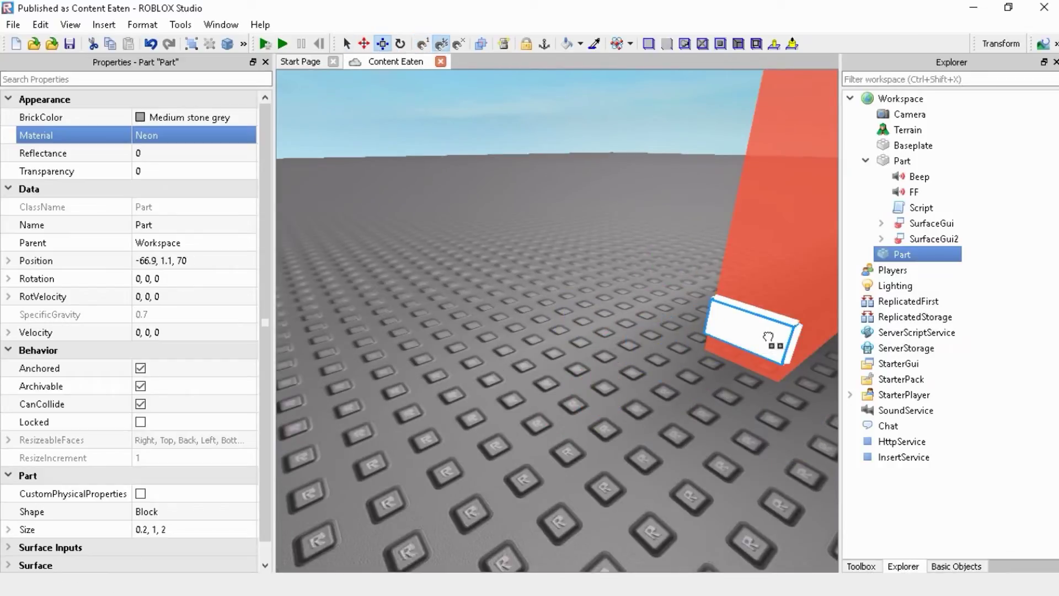
right_click_drag(768, 337, 438, 357)
left_click_drag(439, 357, 466, 324)
key("f")
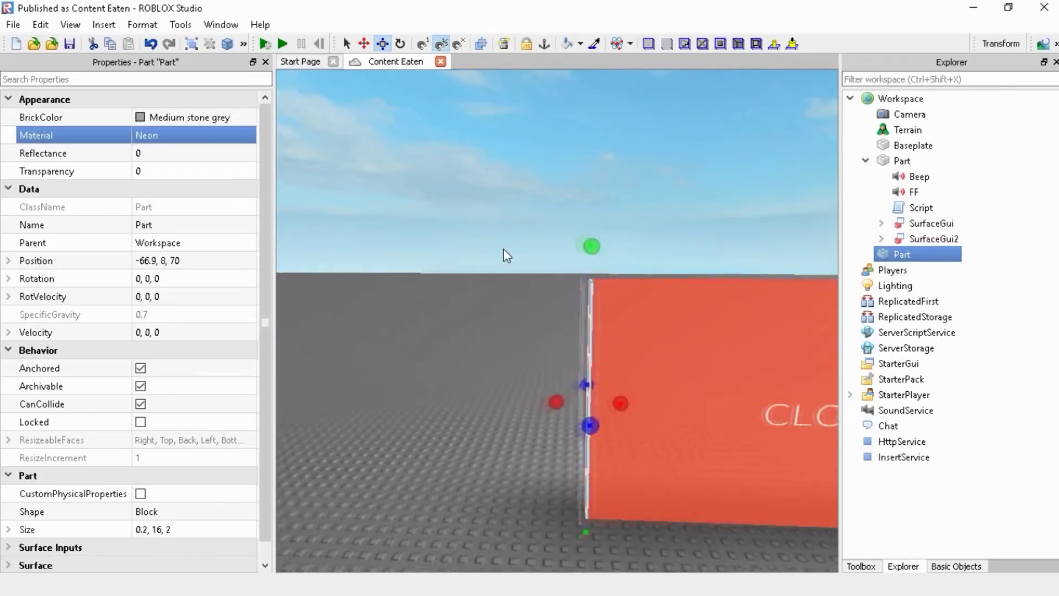
scroll(524, 215, "down", 3)
scroll(513, 115, "up", 3)
scroll(441, 71, "down", 3)
scroll(469, 193, "up", 3)
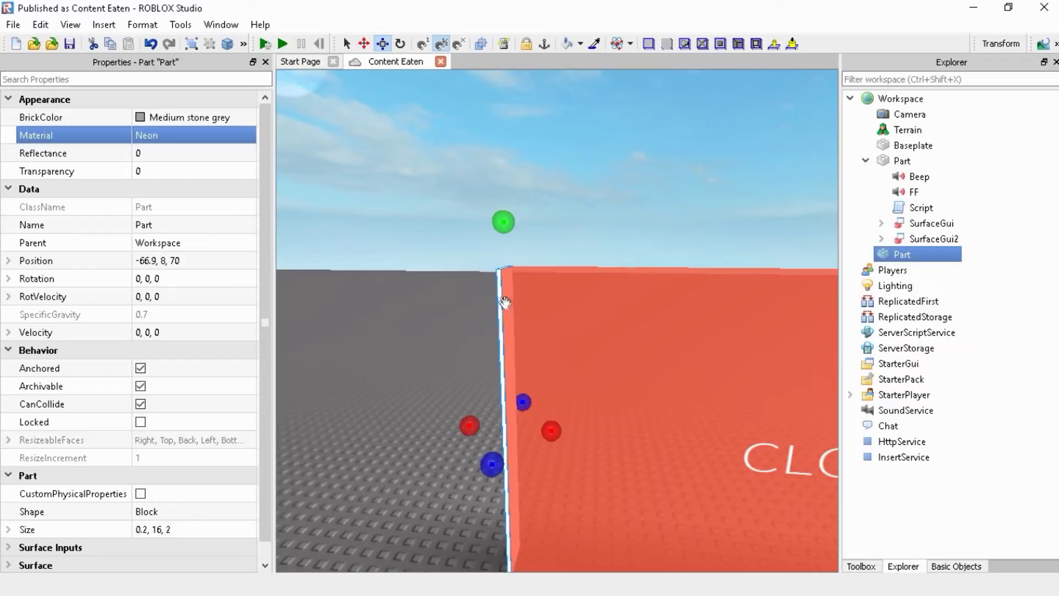
- Duplicate the post and move the copy to the wall's far edge
right_click(503, 287)
left_click(551, 78)
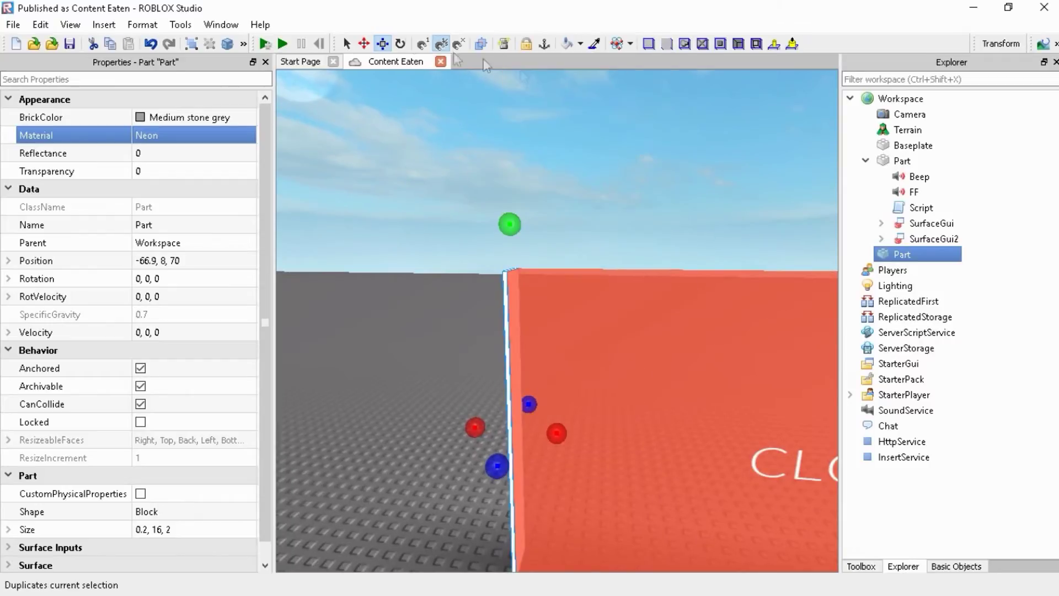
left_click(364, 44)
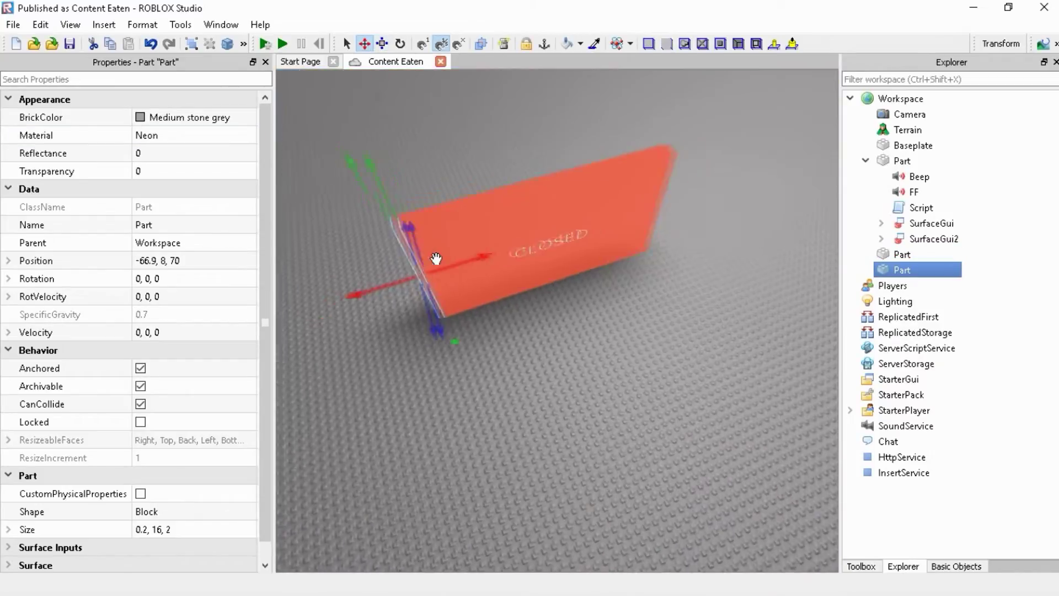
left_click_drag(435, 258, 643, 338)
right_click(497, 341)
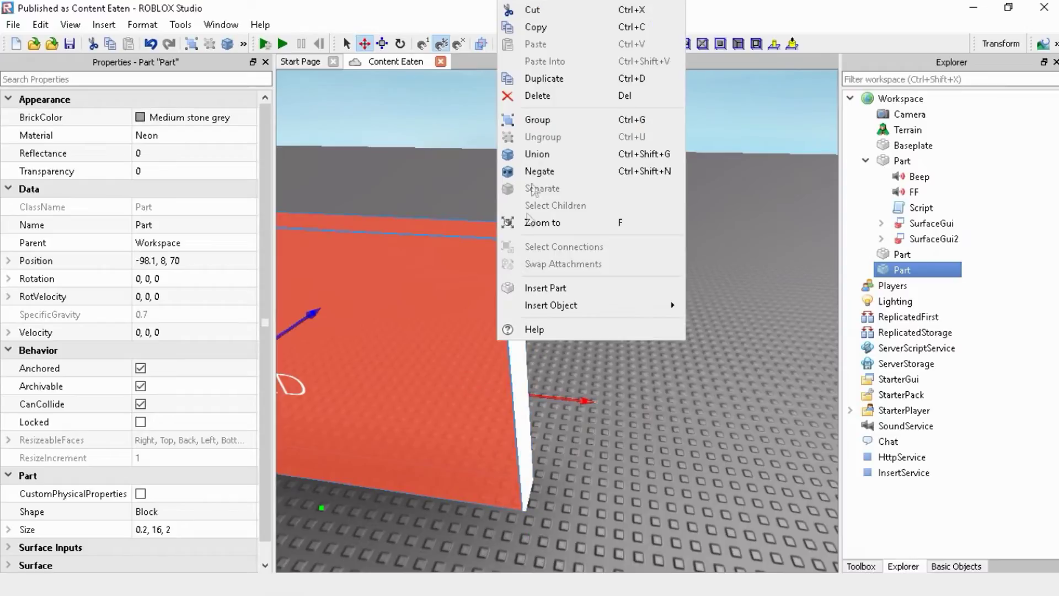
right_click_drag(568, 380, 597, 465)
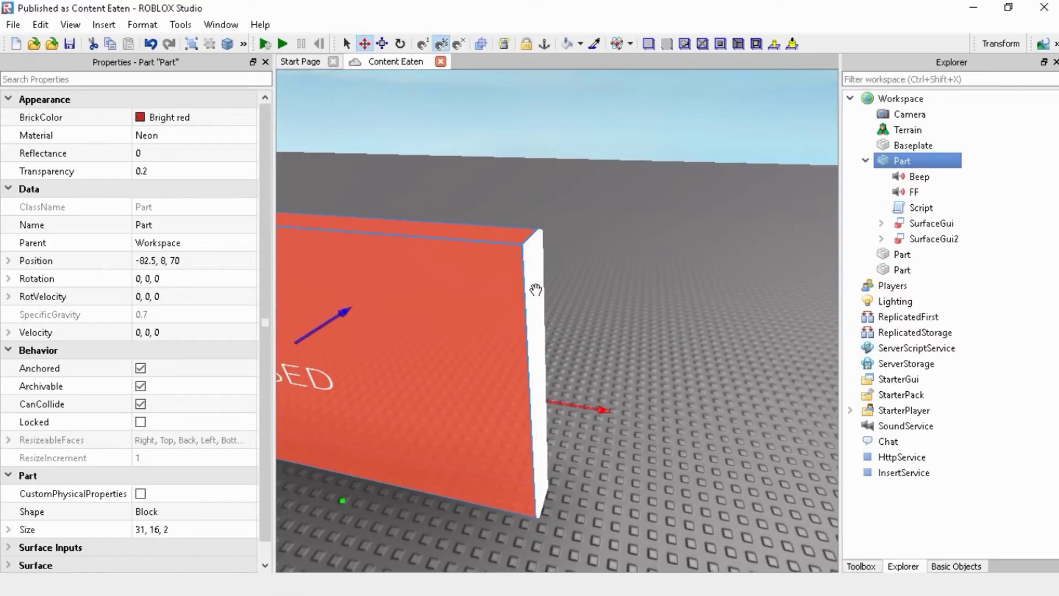
- Duplicate the post again and scale the copy into a thin strip along the wall's top
right_click(524, 339)
left_click(573, 73)
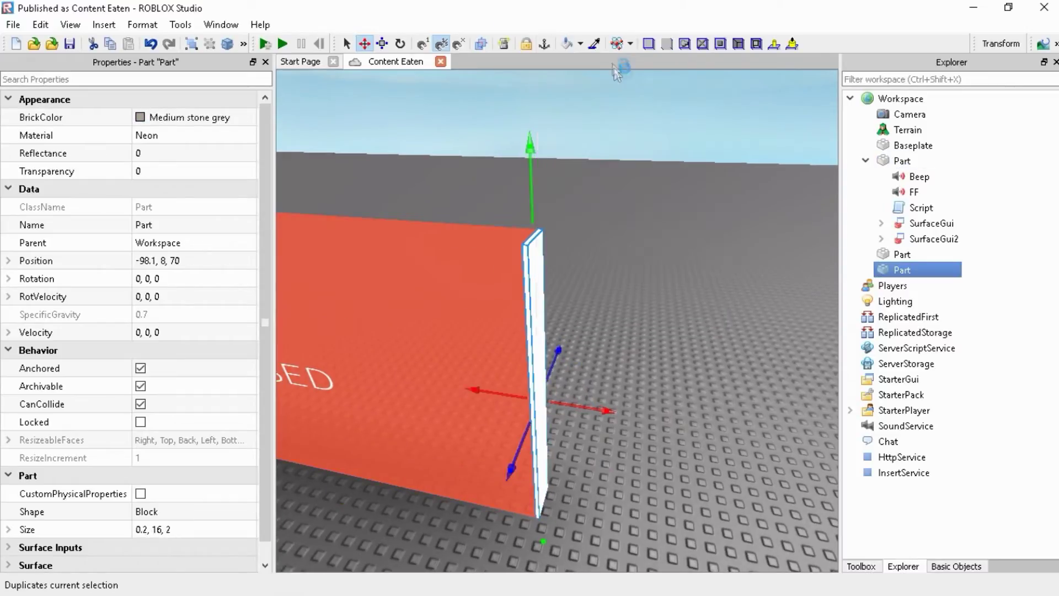
left_click(382, 44)
left_click_drag(531, 180, 531, 170)
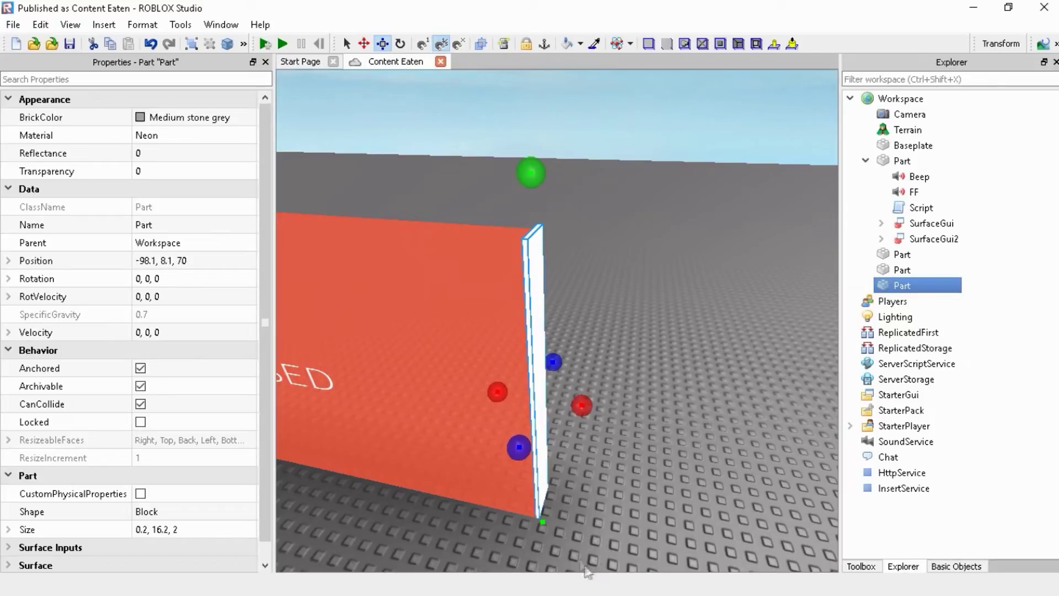
left_click_drag(543, 521, 542, 296)
mouse_move(500, 238)
left_mouse_down()
mouse_move(486, 239)
mouse_move(498, 229)
left_mouse_up()
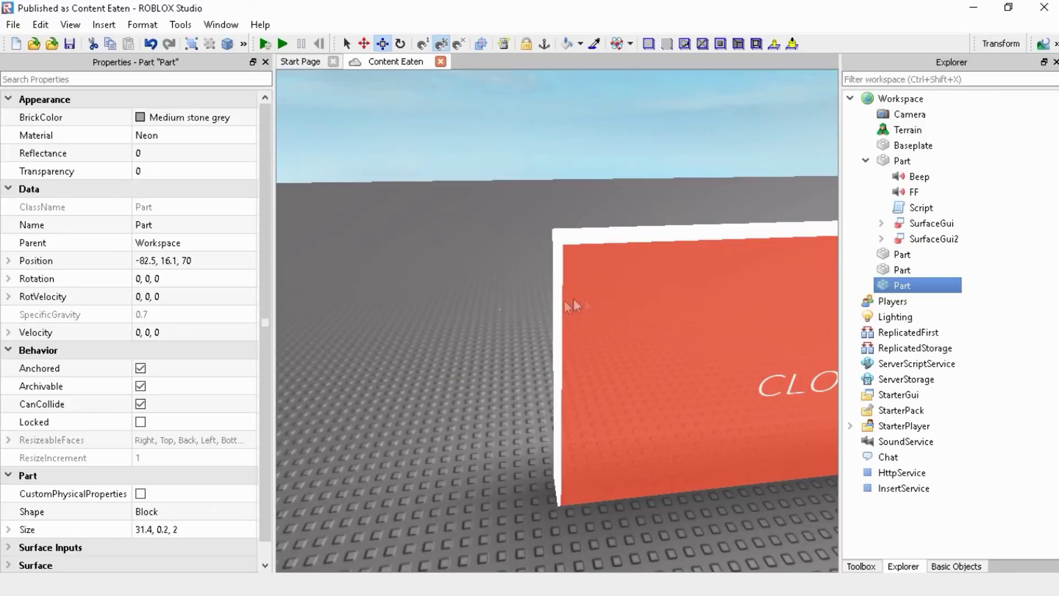
left_click(593, 299)
right_click_drag(573, 299, 491, 308)
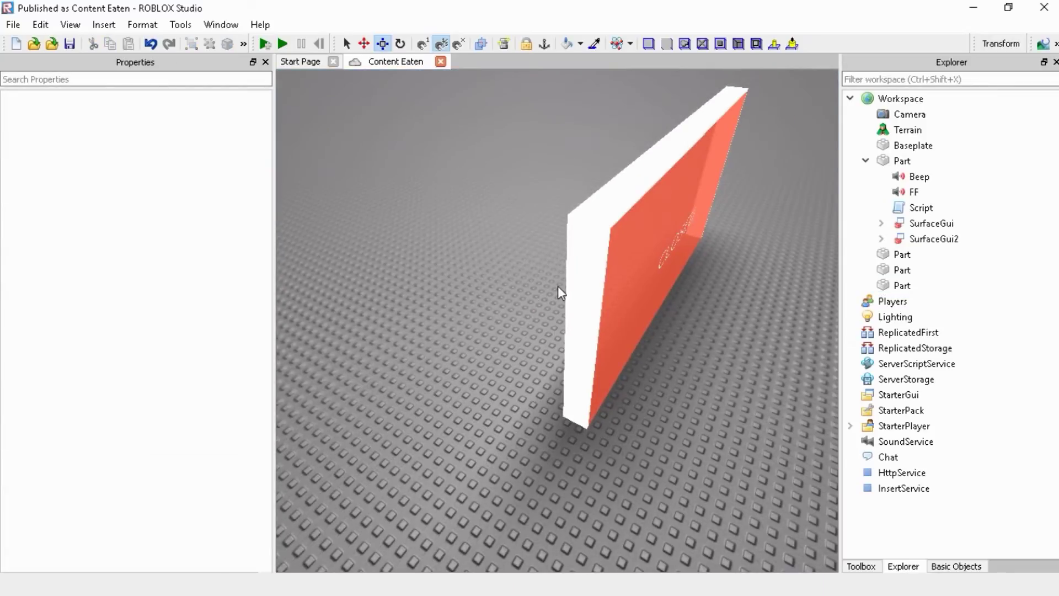
- Duplicate the first side post and place the copy just outside it
right_click(580, 279)
left_click(613, 84)
key("f")
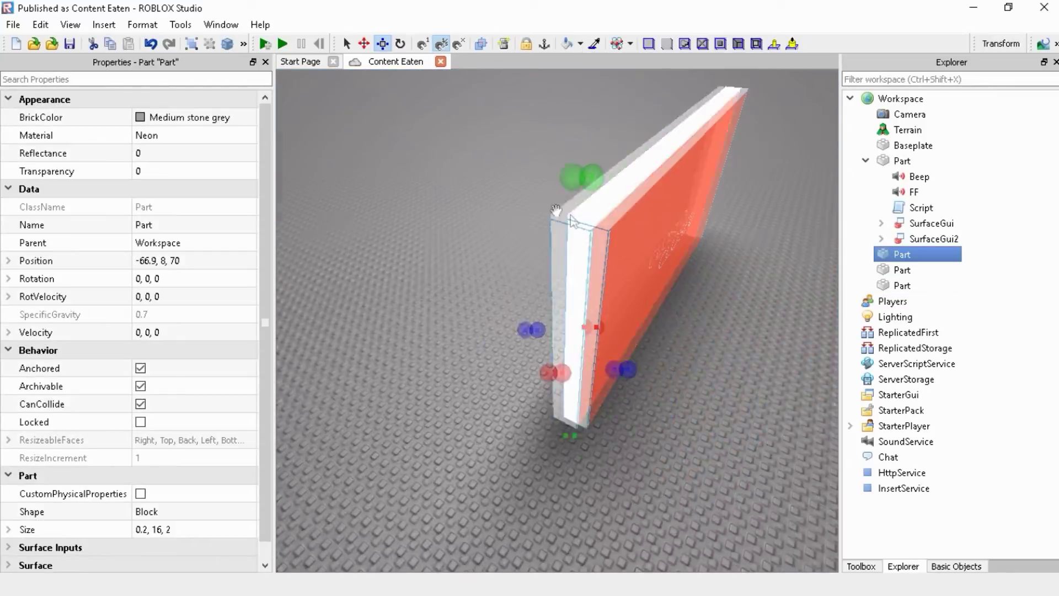
key("ctrl+2")
left_click_drag(521, 434, 515, 440)
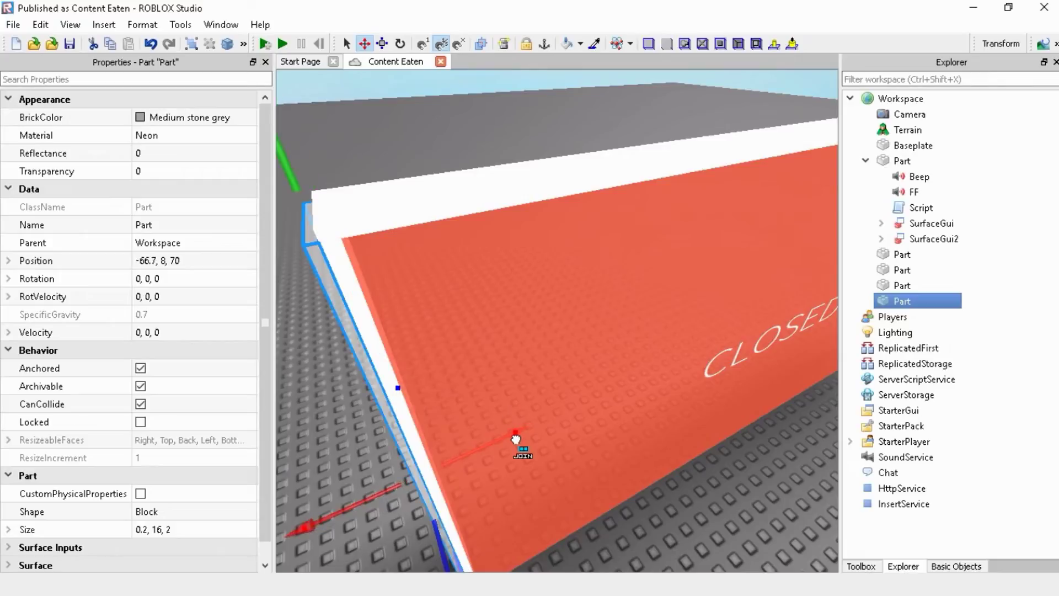
key("f")
key("ctrl+3")
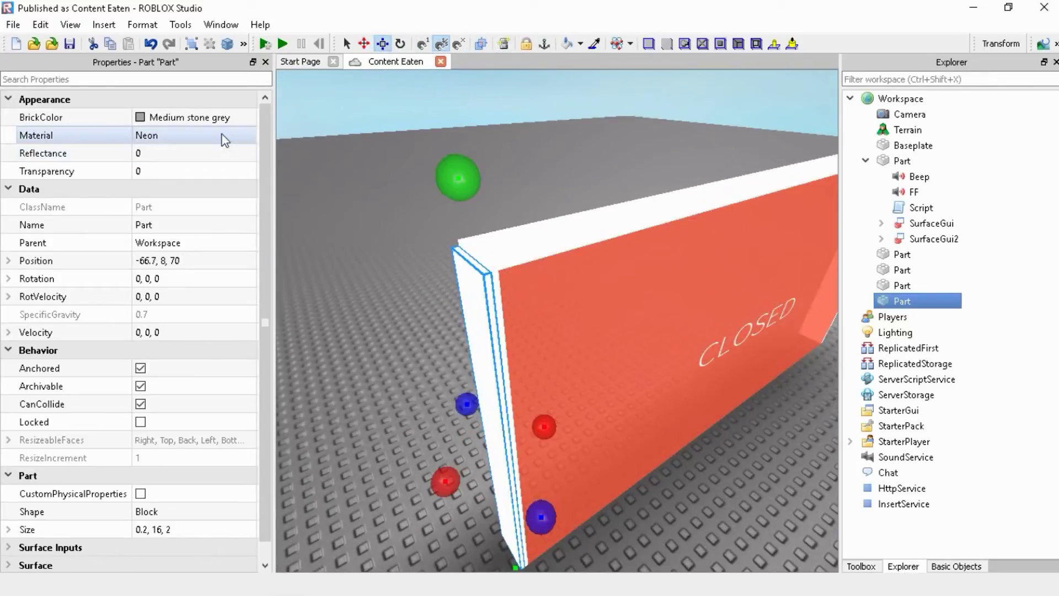
left_click(219, 135)
- Make the new post Concrete and stretch it into a 16.2-high wall beside the door
left_click(166, 159)
scroll(600, 336, "down", 5)
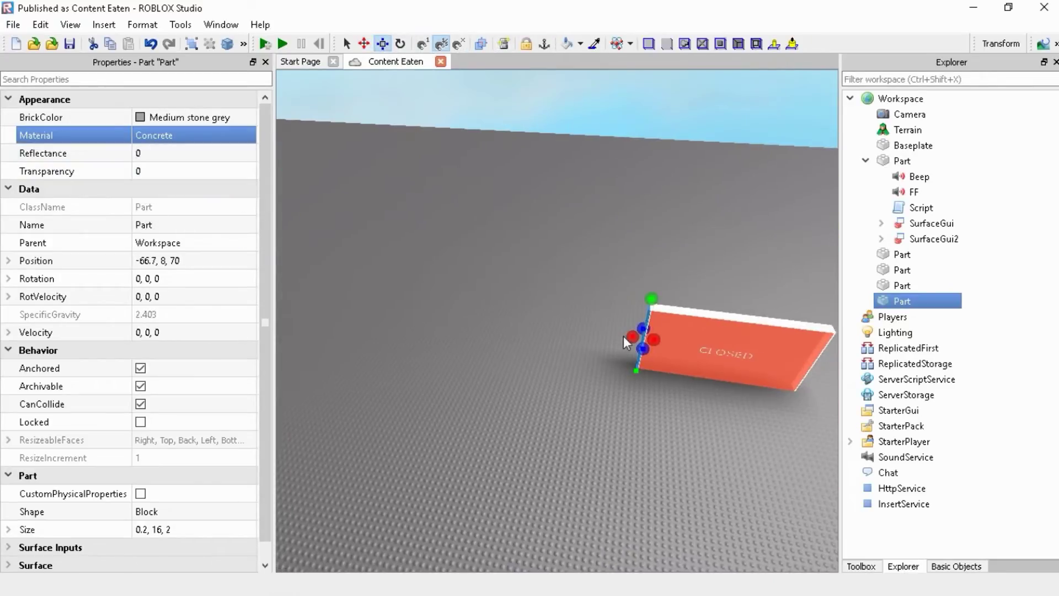
left_click_drag(620, 396, 473, 307)
scroll(504, 306, "up", 5)
right_click_drag(505, 306, 359, 247)
left_click_drag(354, 238, 354, 235)
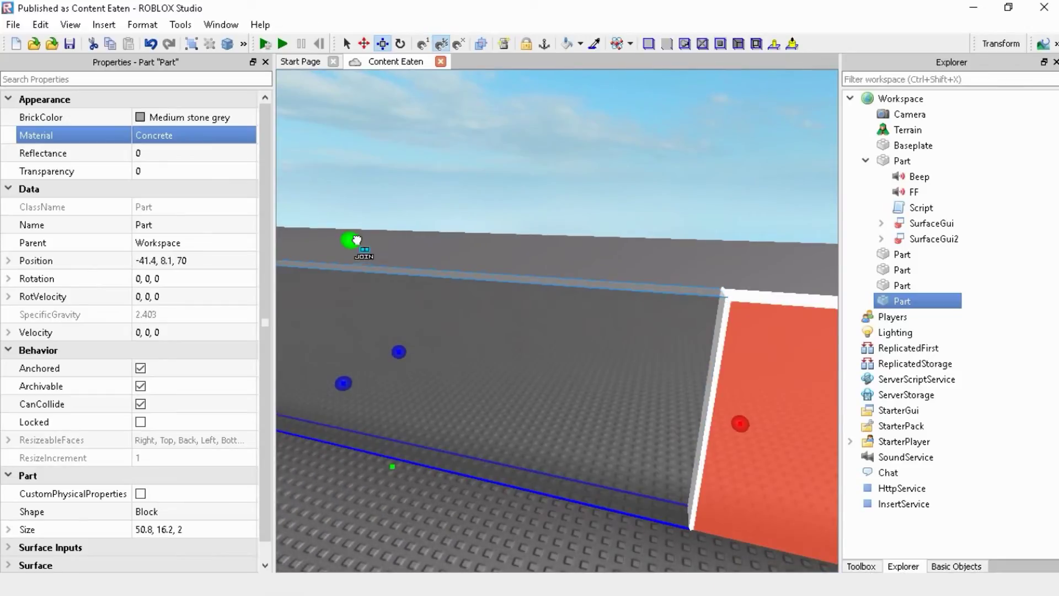
scroll(353, 237, "down", 5)
- Duplicate the concrete wall and move the copy to the door's other side
right_click(551, 316)
left_click(619, 78)
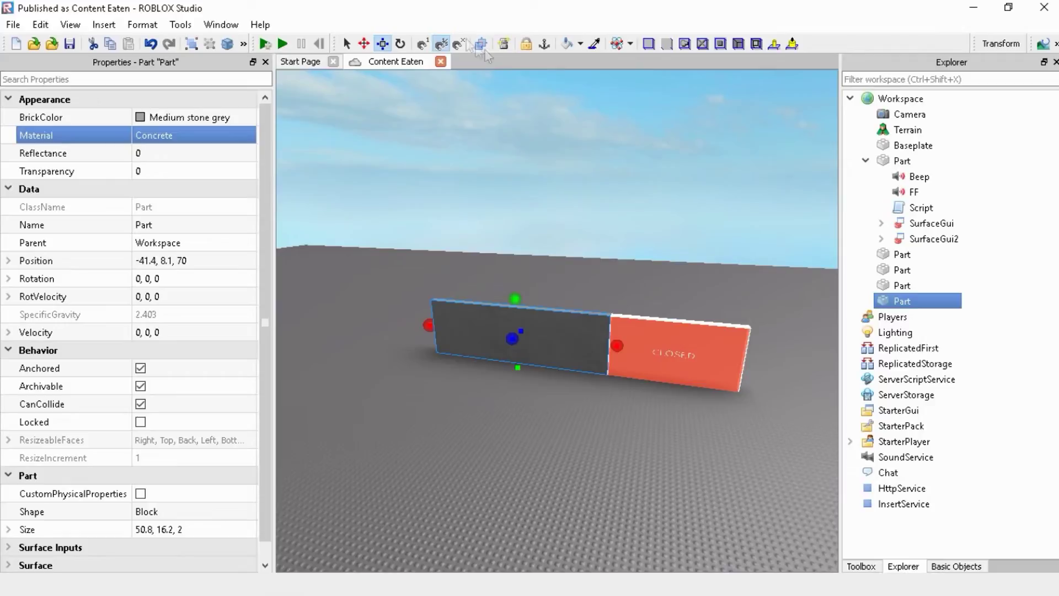
left_click(364, 43)
left_click_drag(354, 324, 555, 469)
scroll(555, 469, "down", 5)
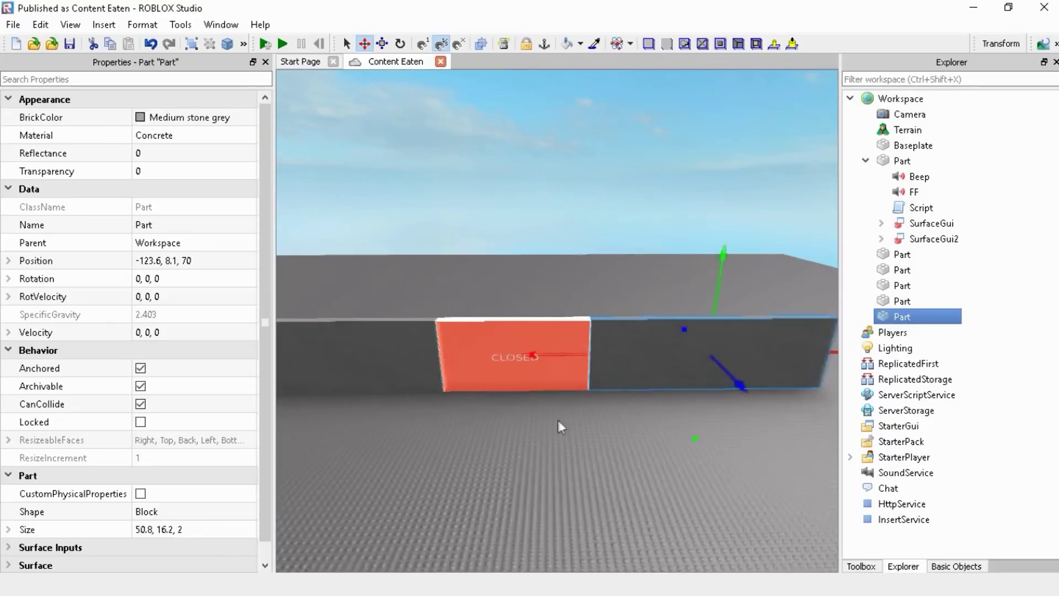
right_click_drag(561, 425, 681, 307)
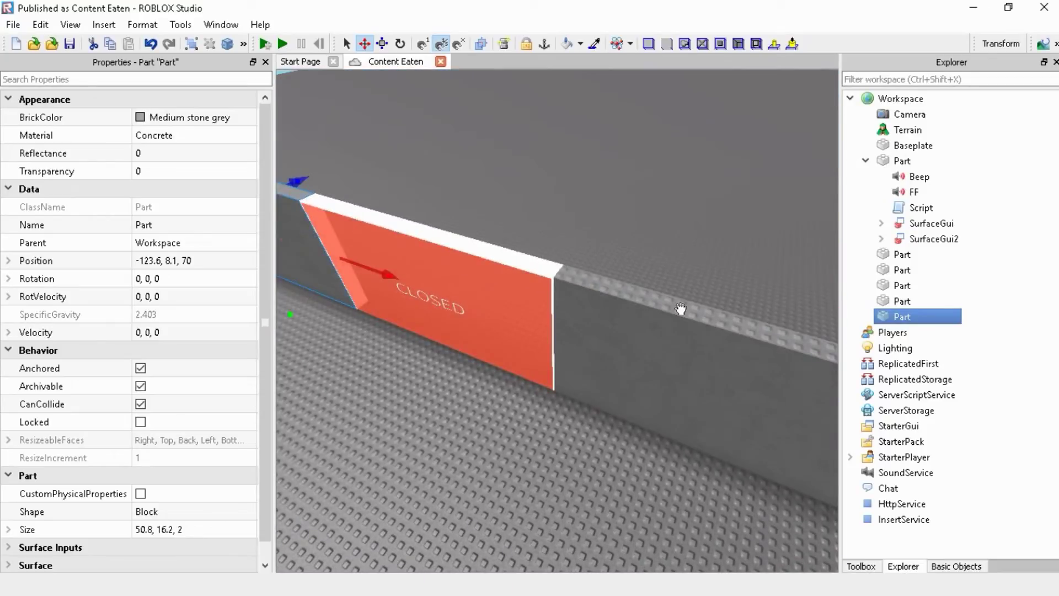
- Set the first grey wall section's BottomSurface to Smooth and change its TopSurface type
left_click(680, 307)
scroll(110, 441, "down", 1)
left_click(8, 547)
scroll(12, 548, "down", 2)
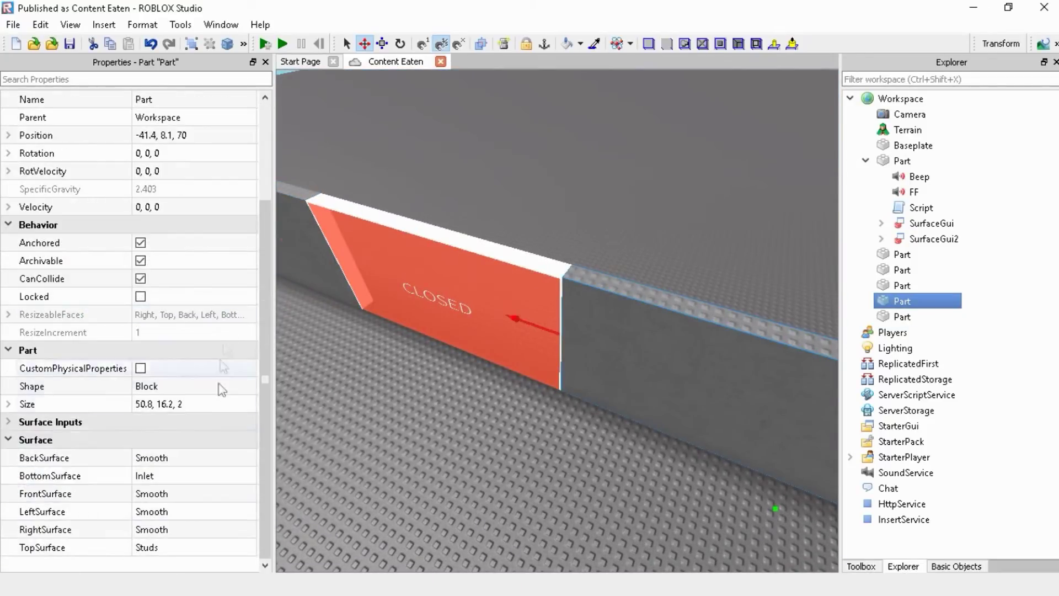
left_click(170, 475)
left_click(171, 530)
left_click(187, 547)
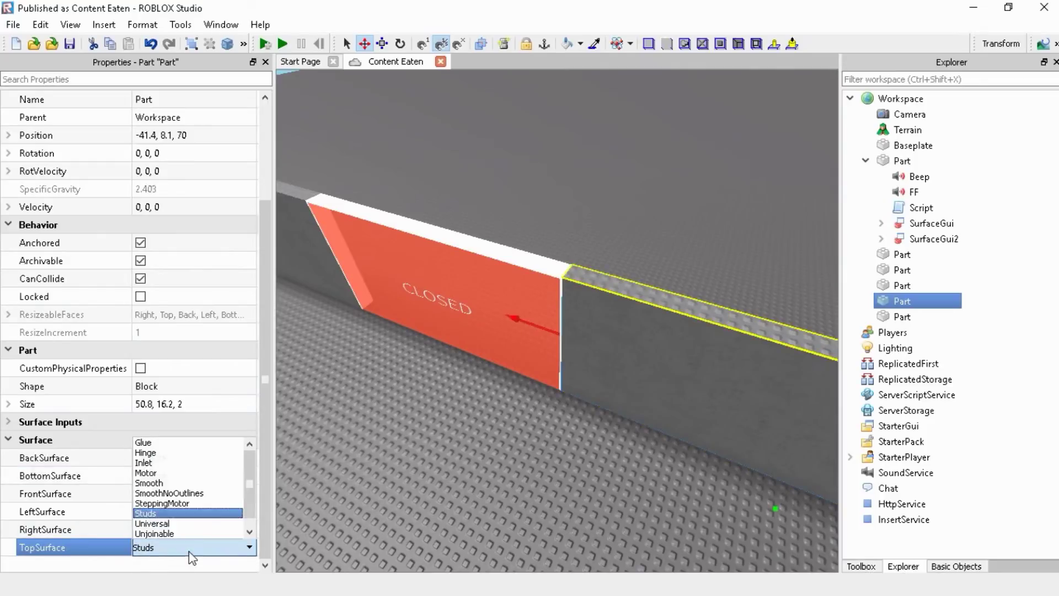
left_click(187, 474)
right_click_drag(309, 486, 449, 117)
left_click(448, 117)
- Set the other wall section's BottomSurface and TopSurface to Smooth
left_click(568, 206)
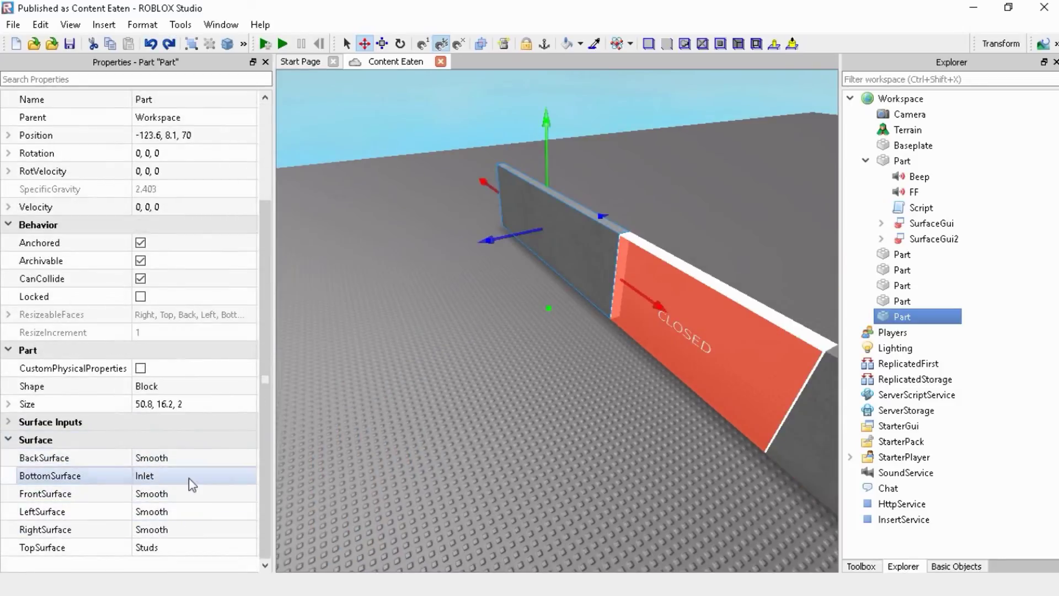
left_click(189, 475)
left_click(177, 522)
scroll(221, 476, "down", 1)
left_click(182, 529)
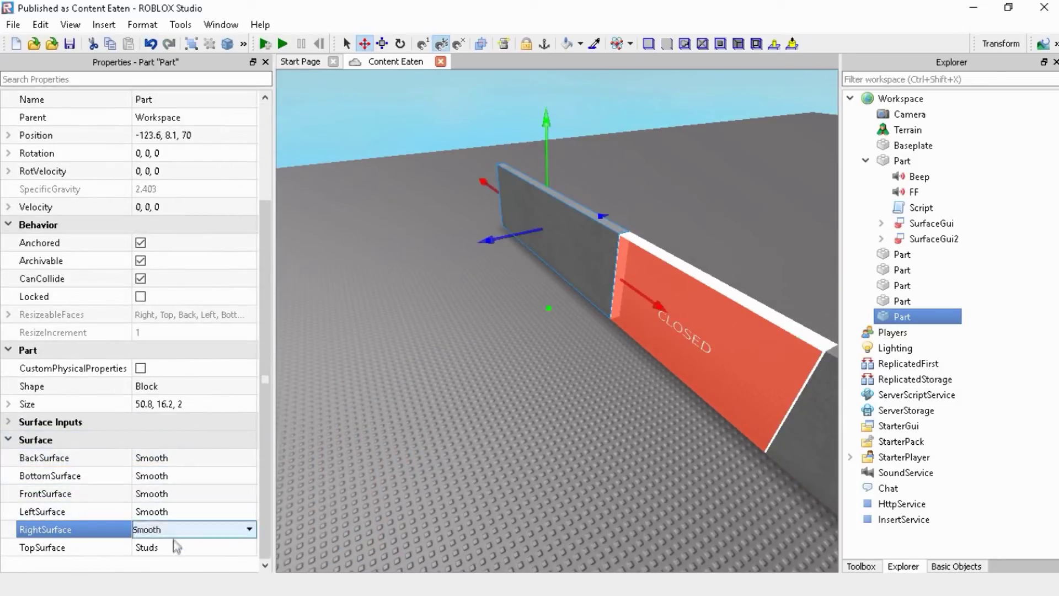
left_click(177, 547)
left_click(165, 483)
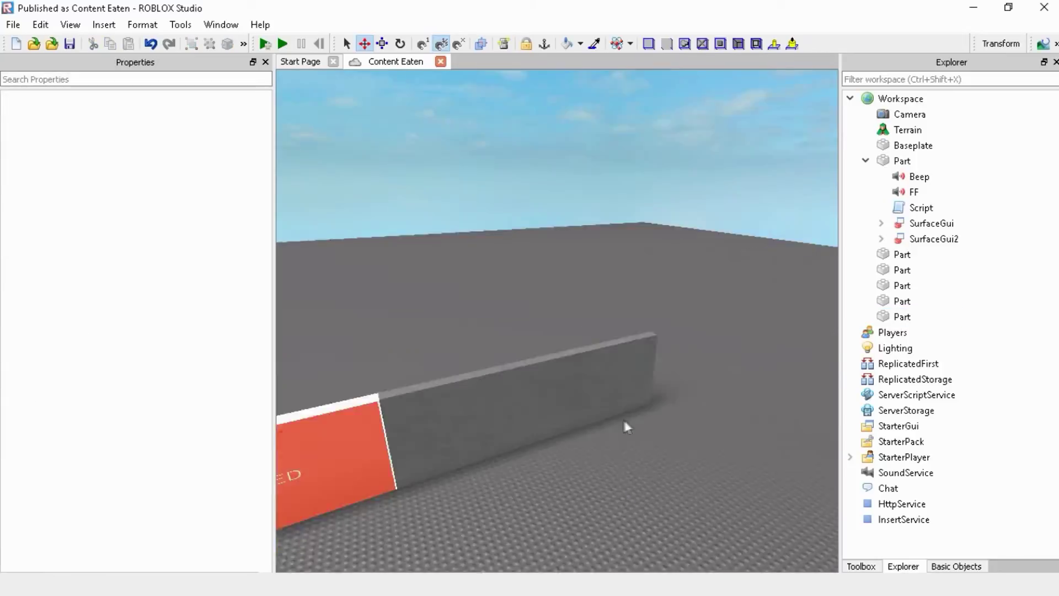
right_click(440, 378)
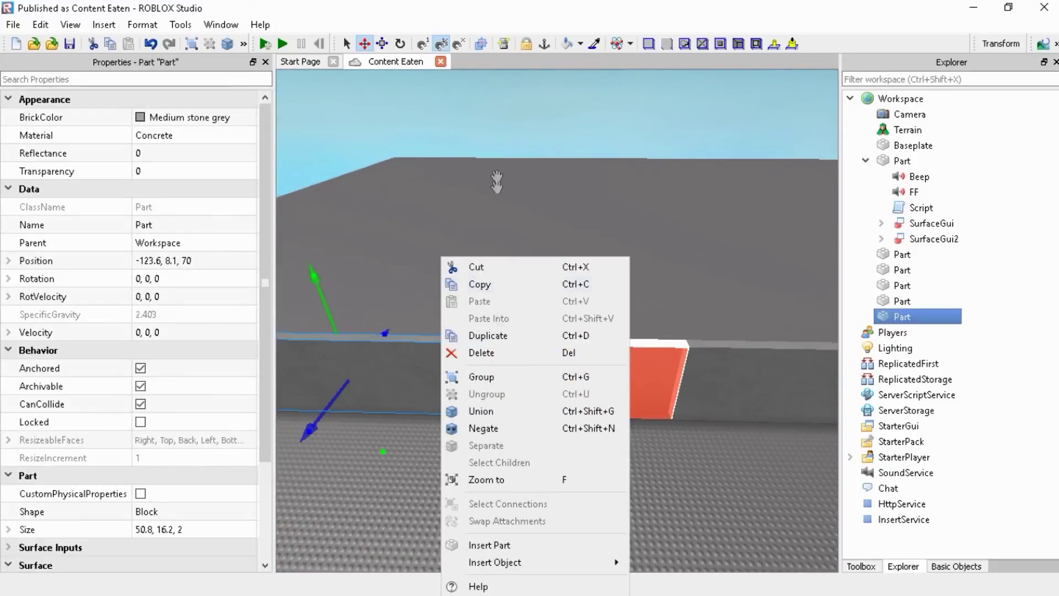
- Duplicate the wall section, raise it above the door, widen it to about double, and save
left_click(497, 334)
scroll(422, 308, "up", 3)
left_click_drag(411, 289, 428, 106)
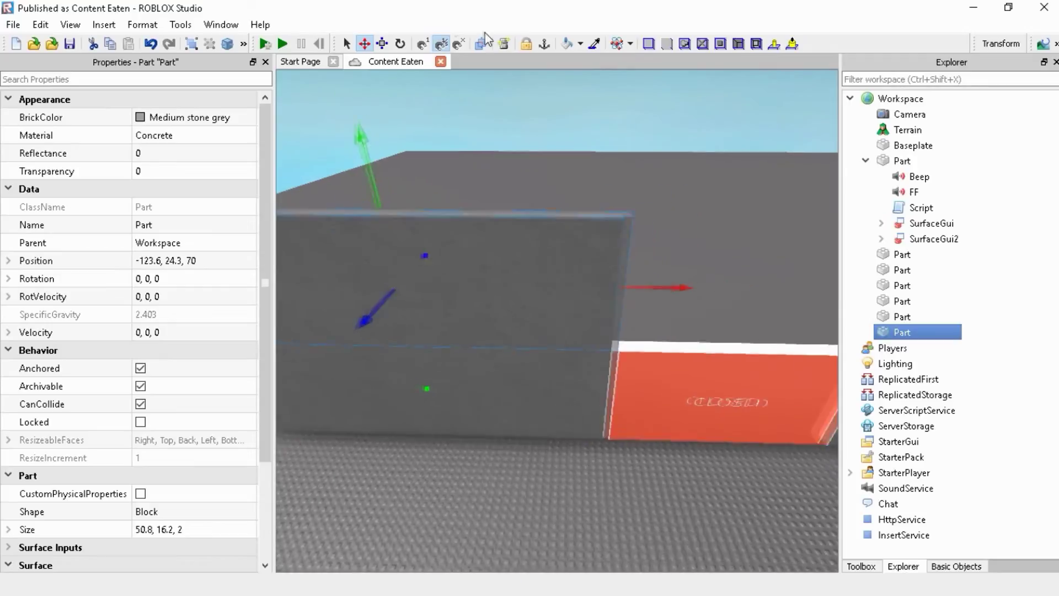
left_click(382, 44)
scroll(487, 262, "down", 5)
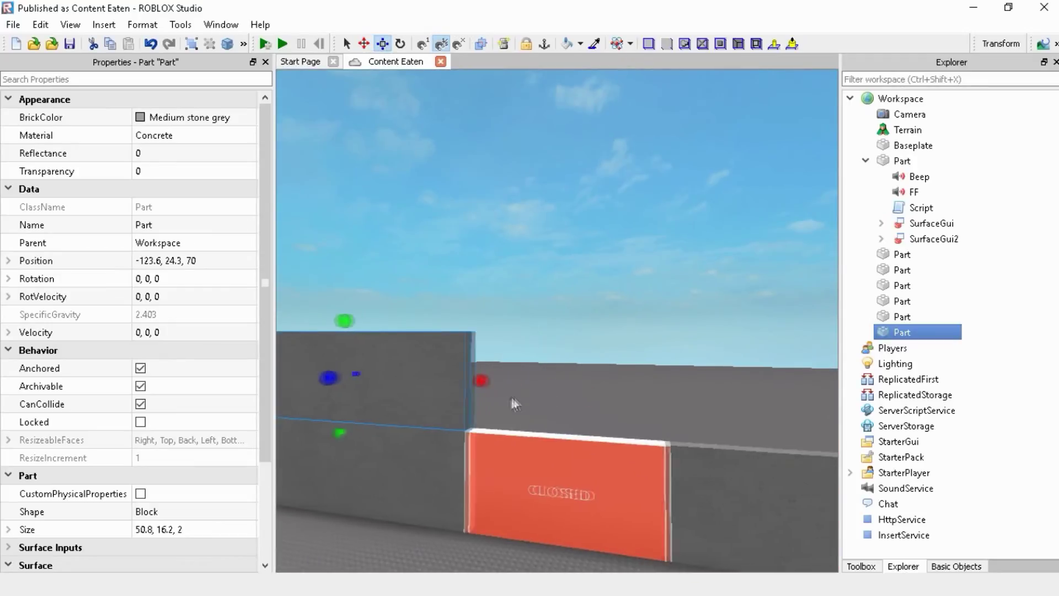
left_click_drag(479, 372, 699, 413)
left_click(678, 409)
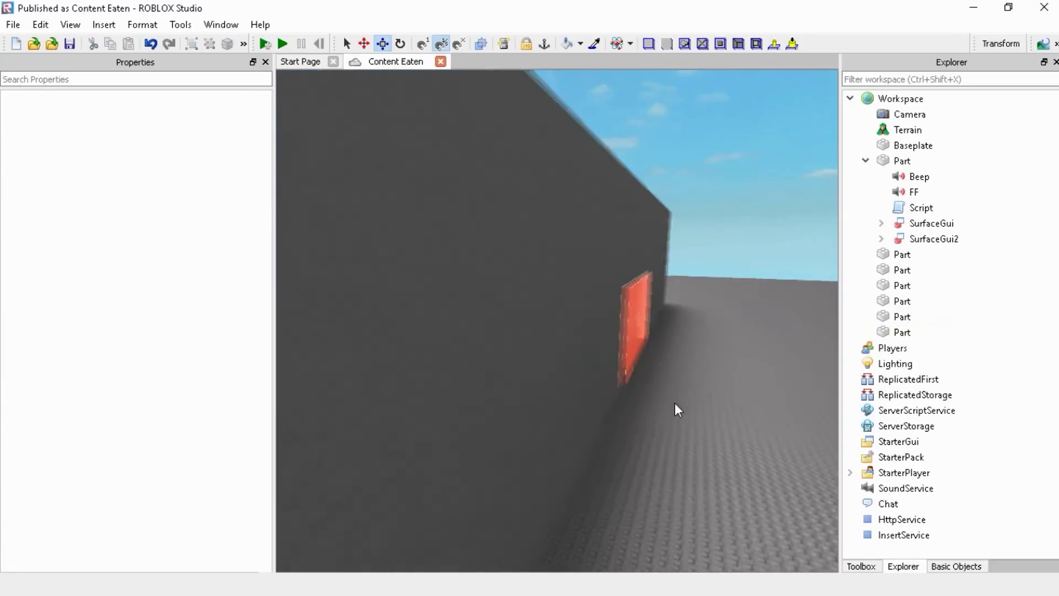
left_click(13, 24)
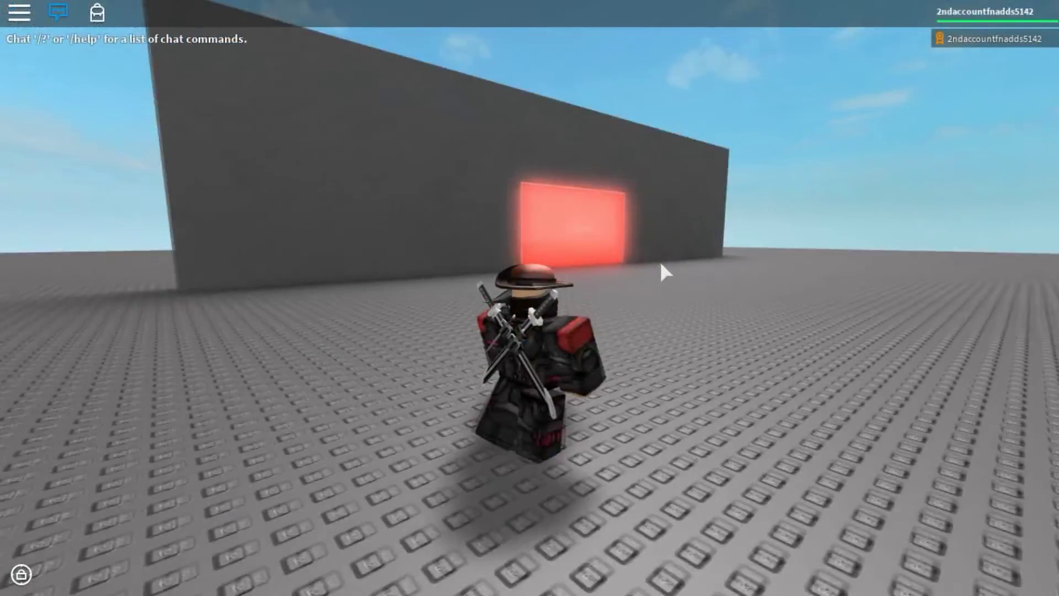
- Walk the character along the concrete wall and past the glowing red door
key("w")
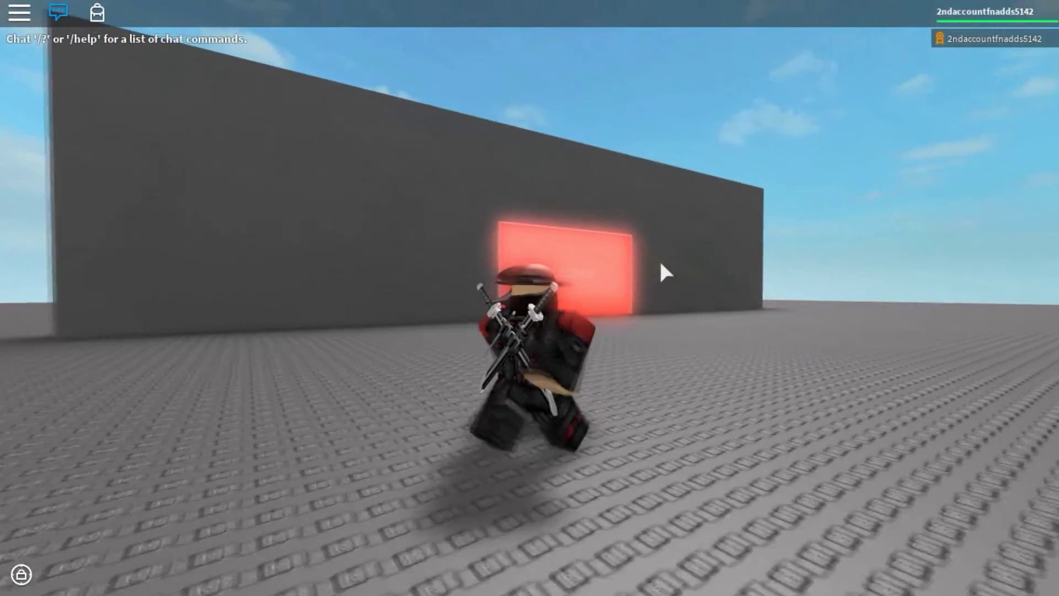
key("w")
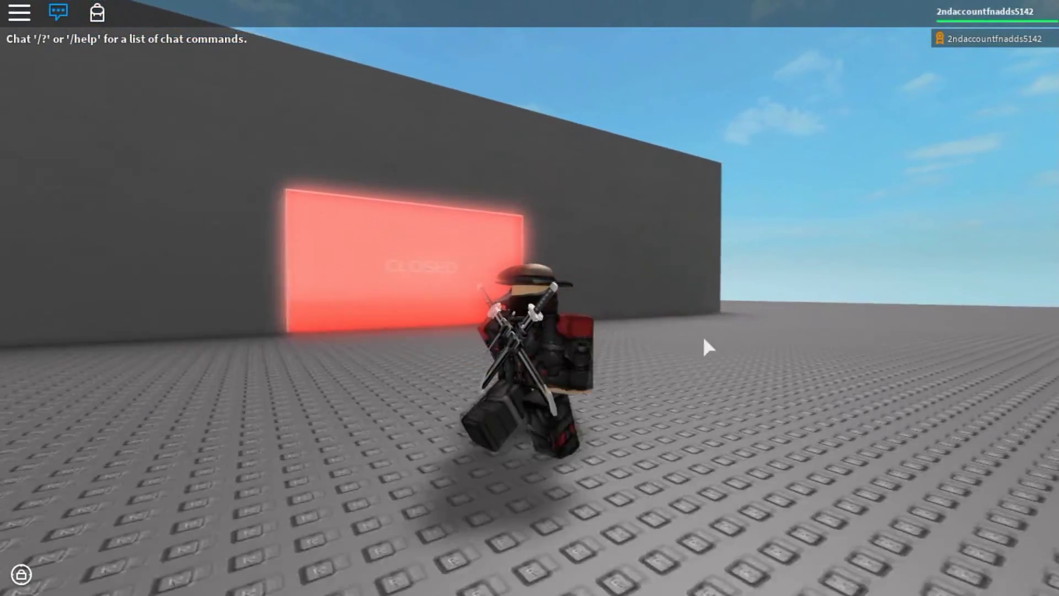
key("w")
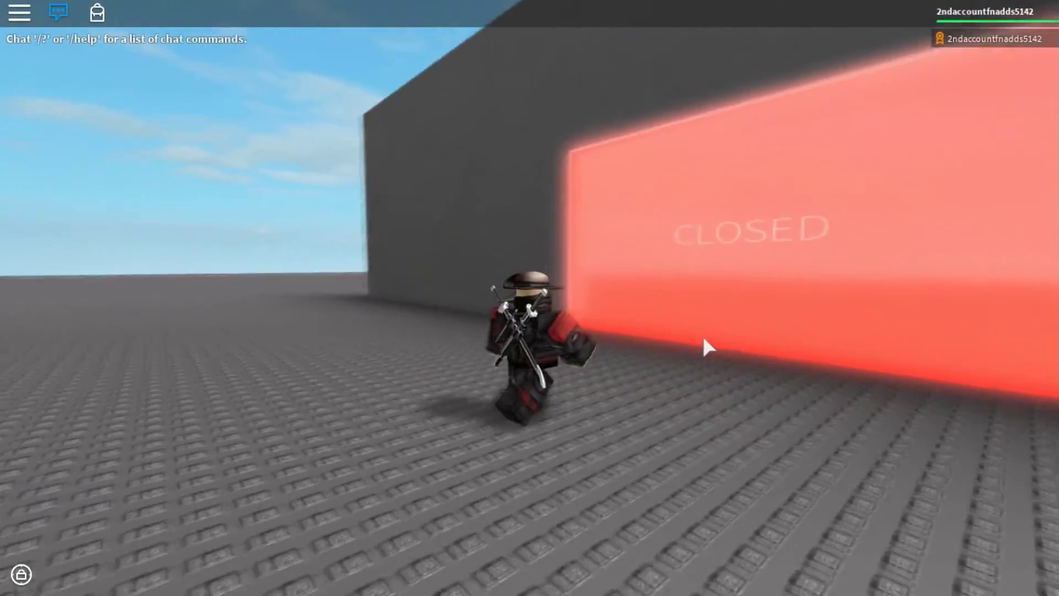
key("w")
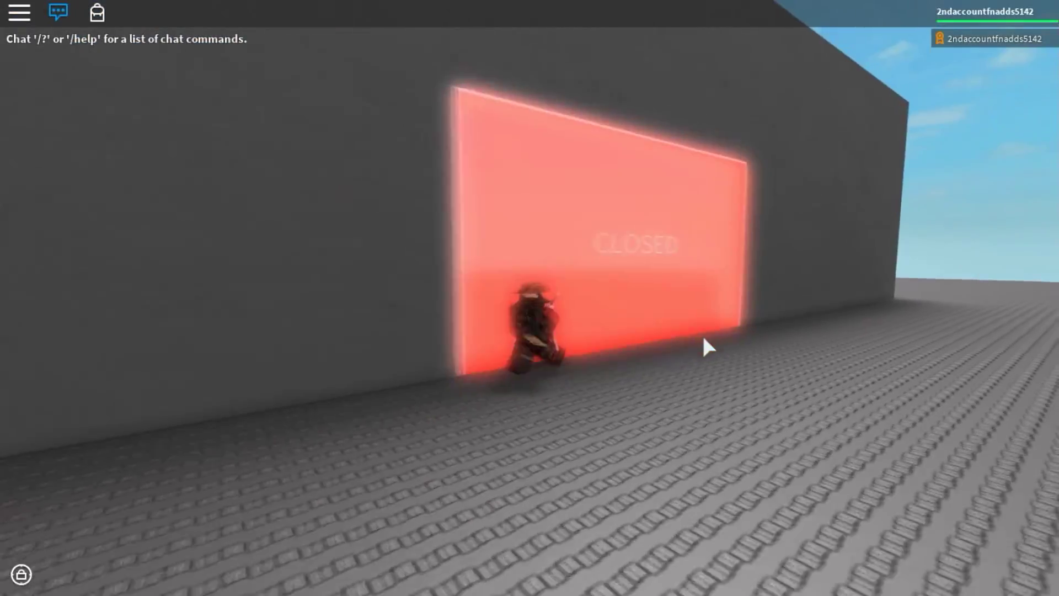
key("w")
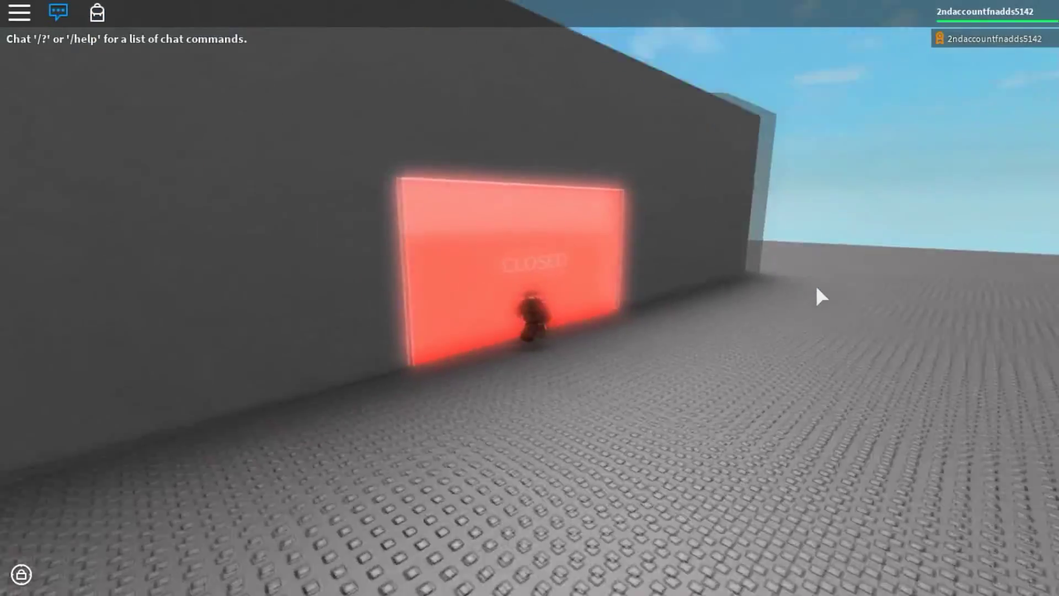
key("w")
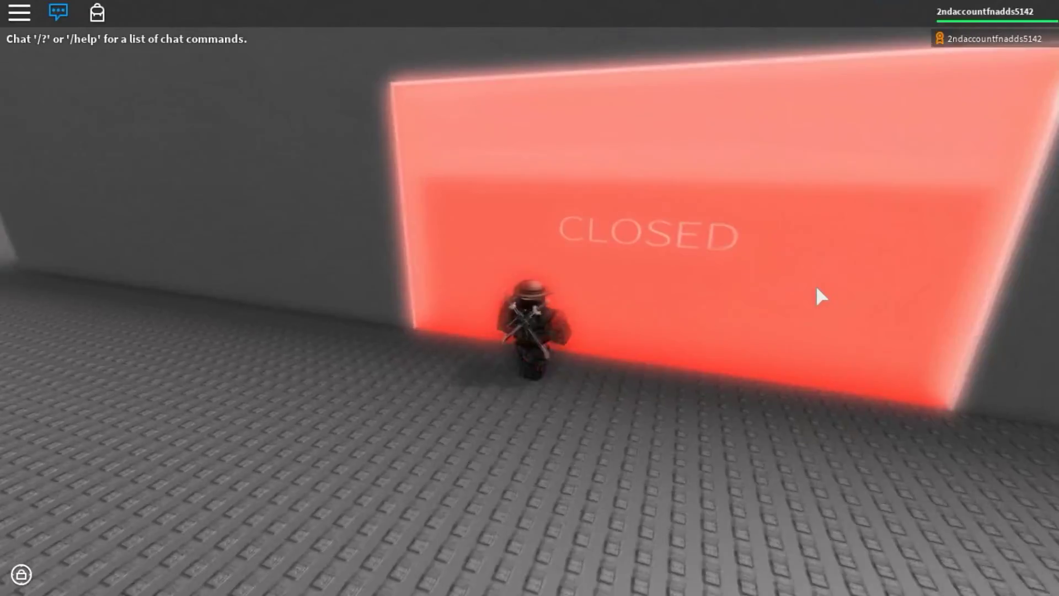
key("w")
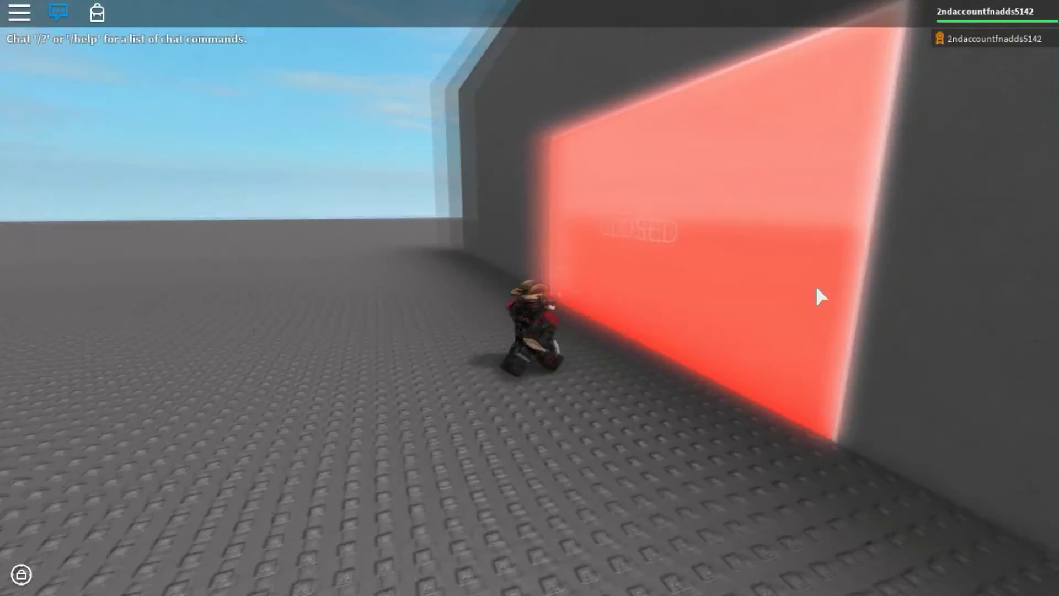
key("w")
- Open and close the in-game menu, then send the 'open' chat command
key("Escape")
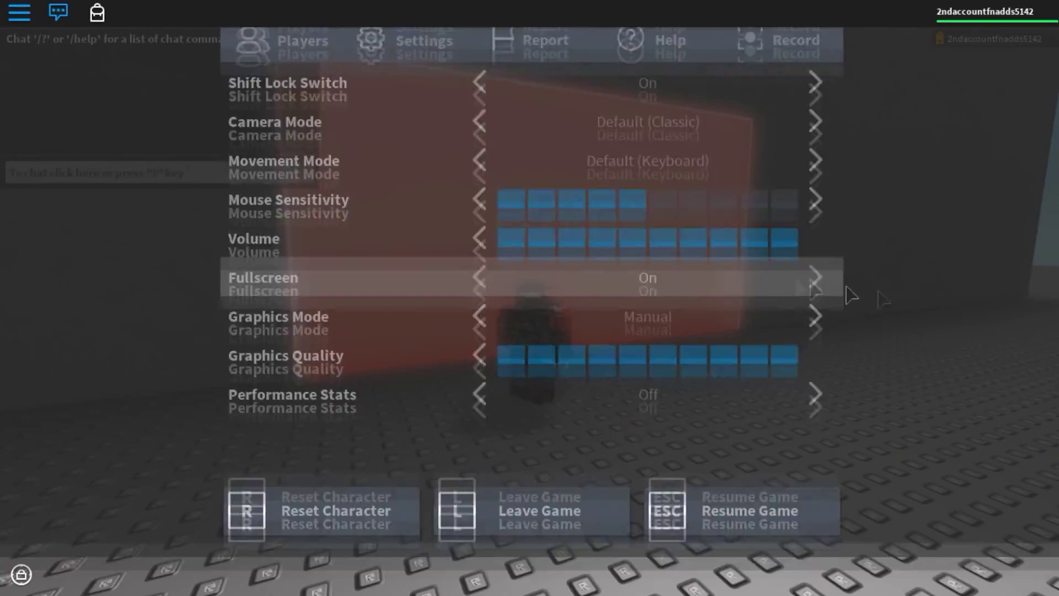
key("Escape")
key("s")
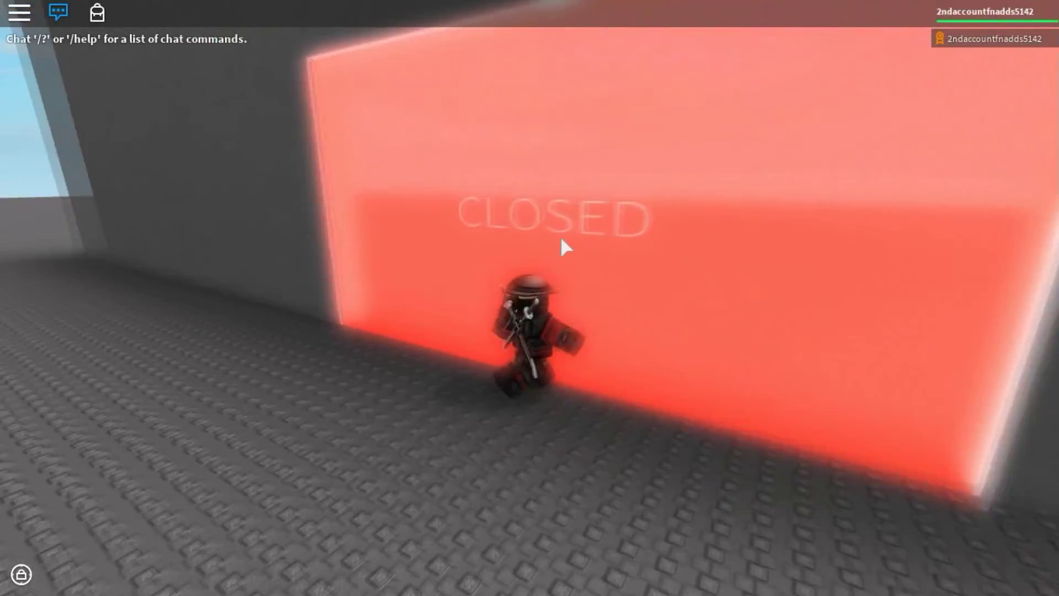
key("s")
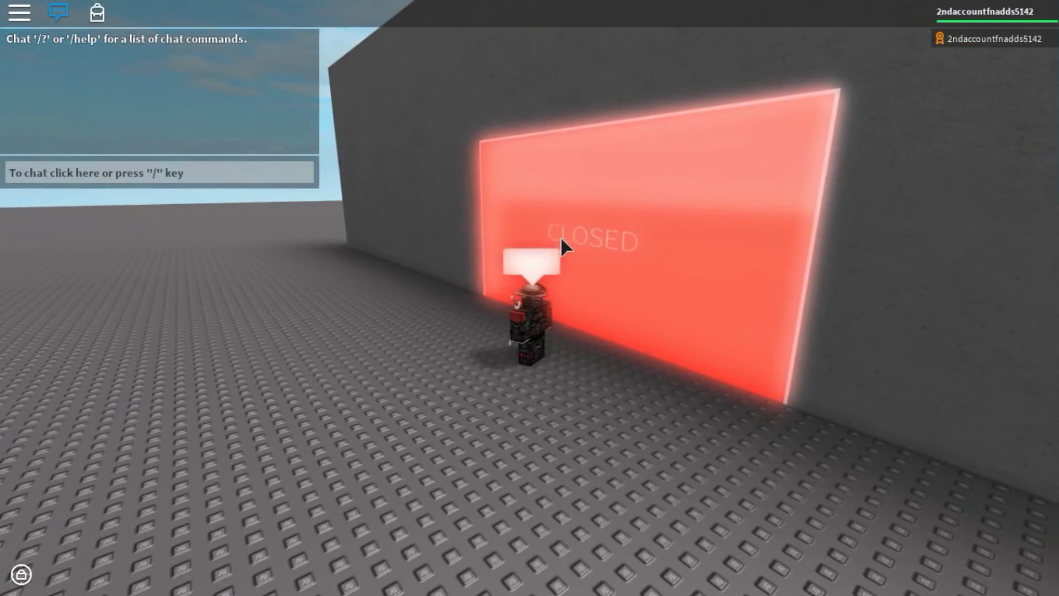
type("open")
key("Return")
- Send the 'close' chat command to turn the door red again
right_click_drag(782, 257, 783, 262)
key("slash")
type("c")
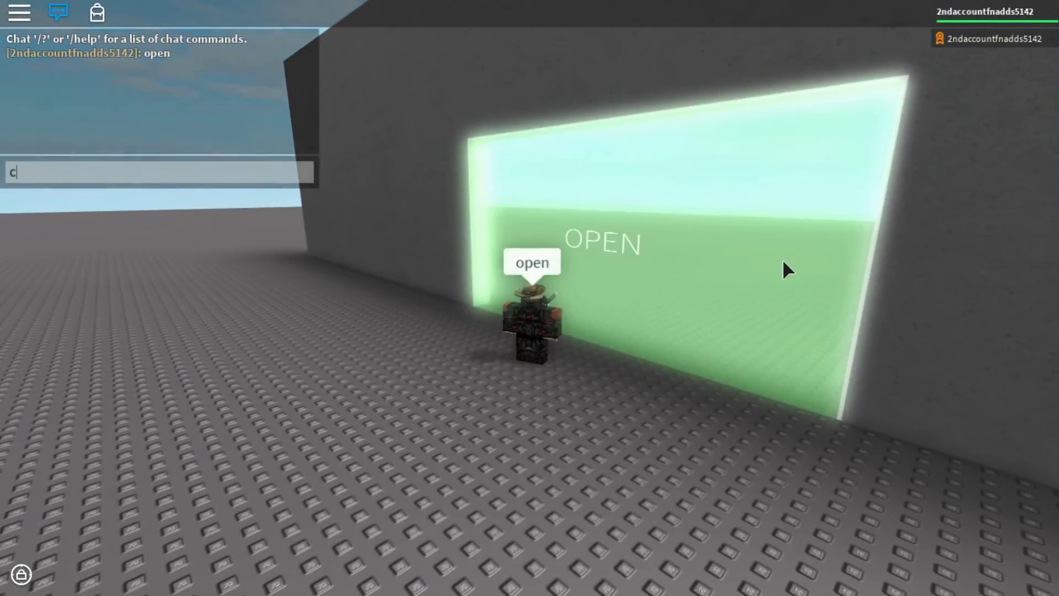
type("lose")
key("Return")
- Send the mixed-case 'OpEn' command to reopen the door green
right_click_drag(783, 262, 504, 215)
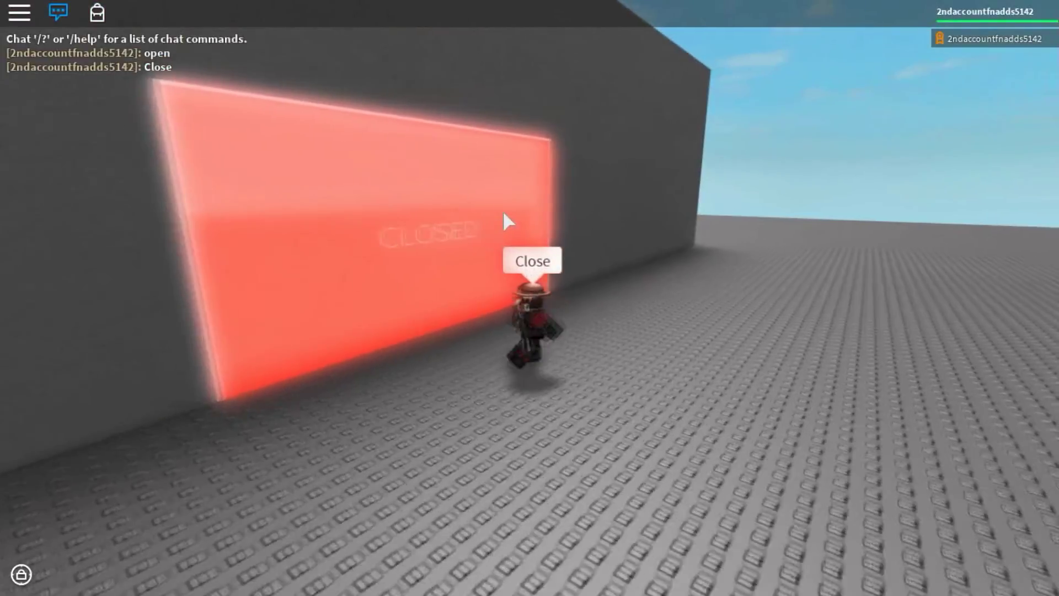
key("slash")
type("OpEn")
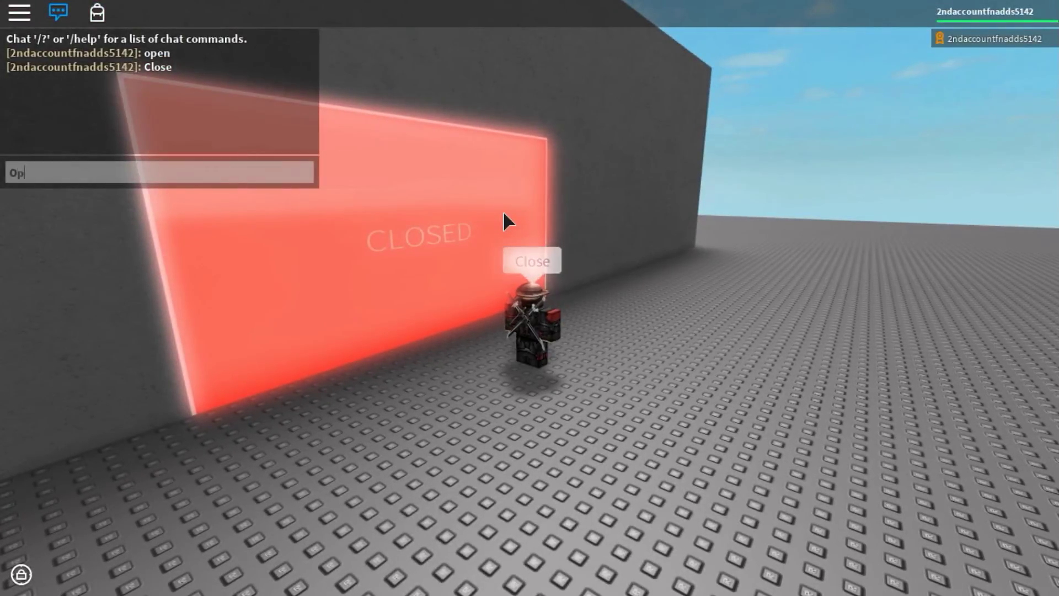
key("Return")
- Walk away from the door and send 'close' to leave it red CLOSED
right_click_drag(511, 213, 511, 213)
key("s")
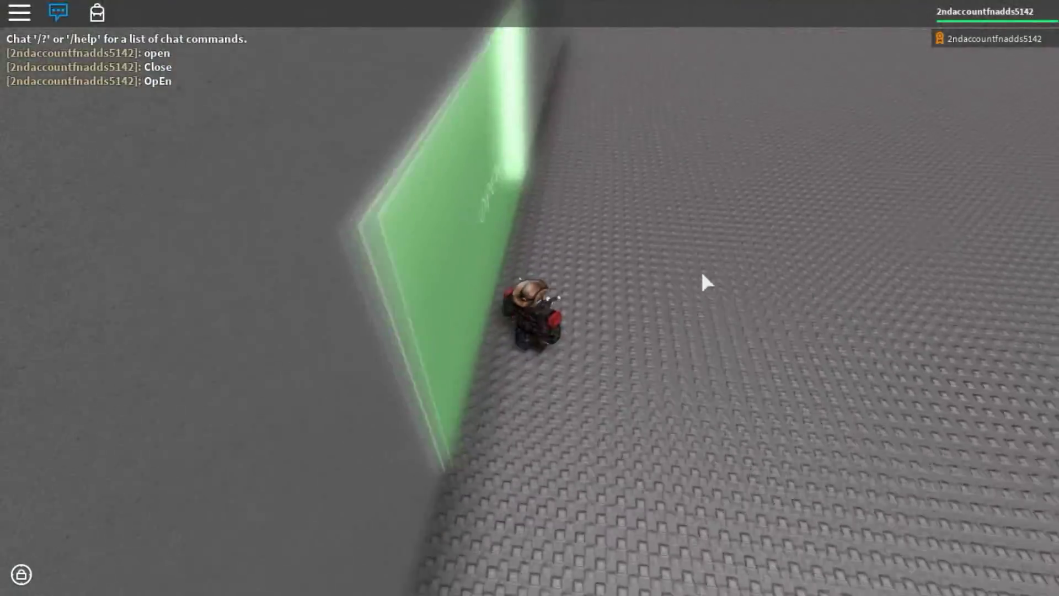
type("lose")
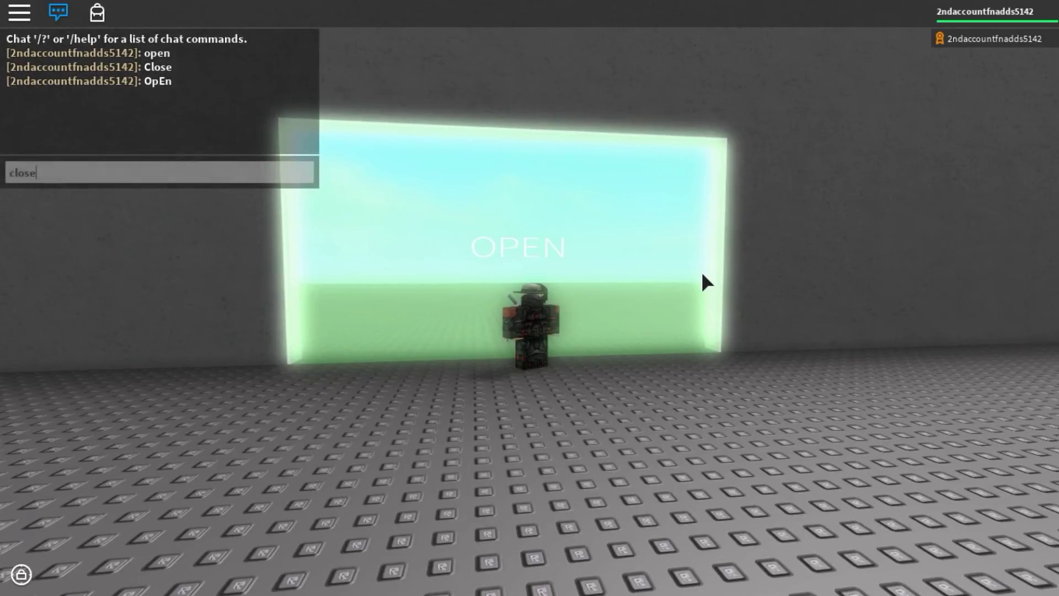
key("Return")
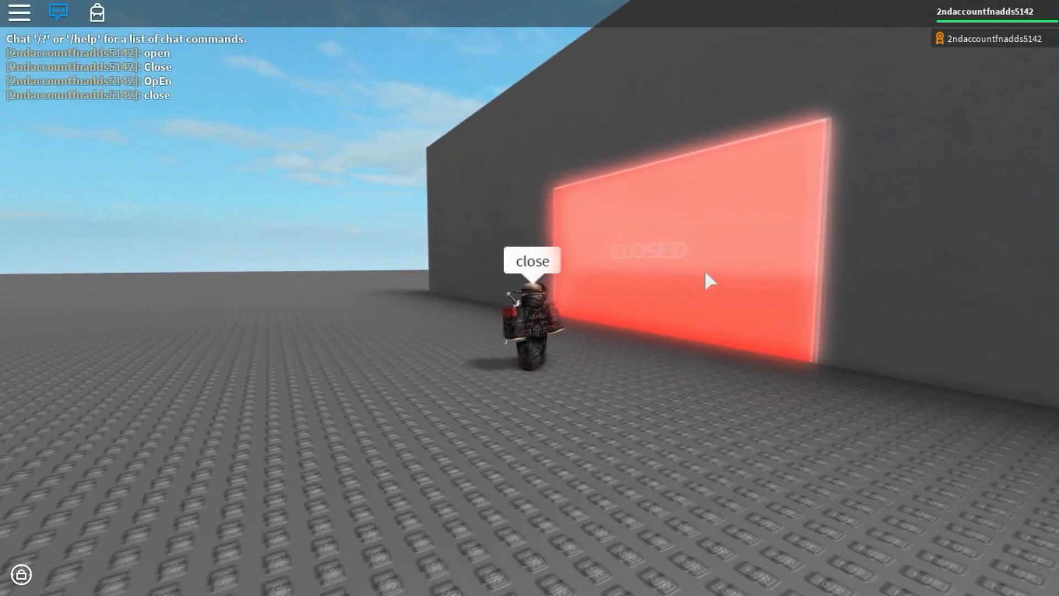